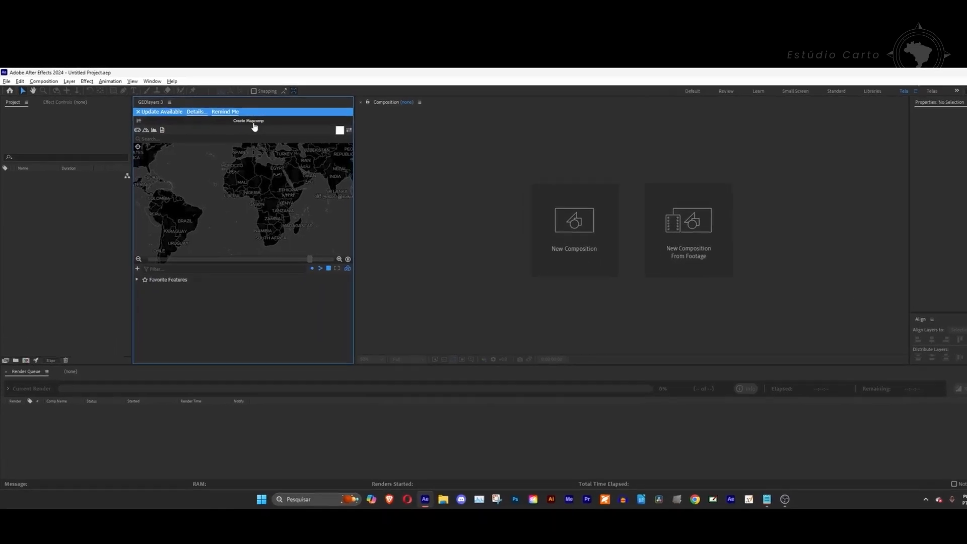
Step: Create a new mapcomp named World Mapcomp at 1920 x 1080 px, 25 fps and 30 seconds
left_click(255, 127)
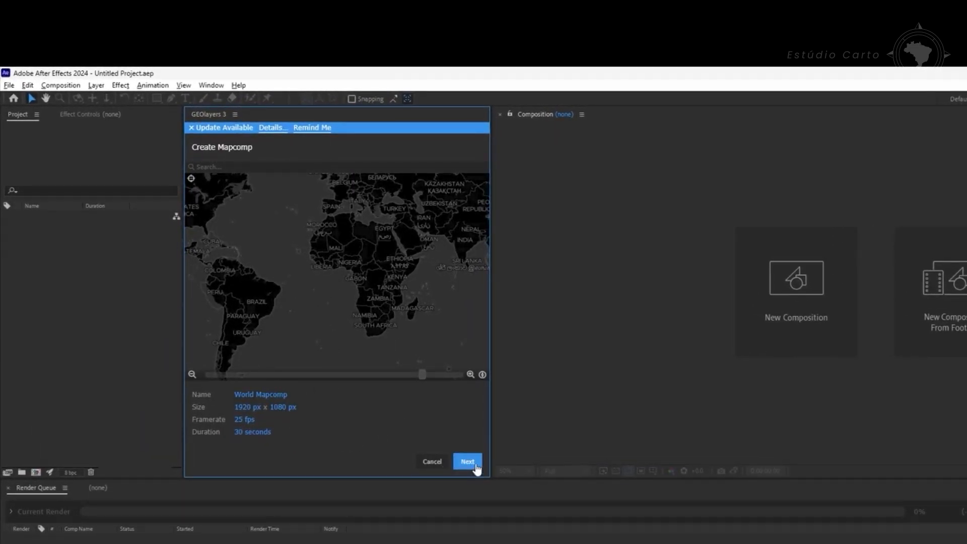
left_click(467, 461)
left_click(475, 462)
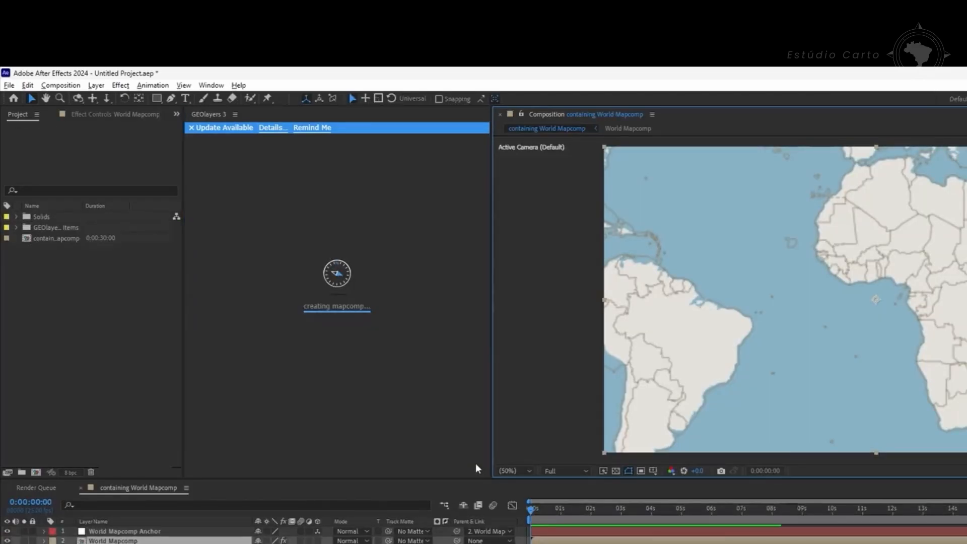
left_click(456, 230)
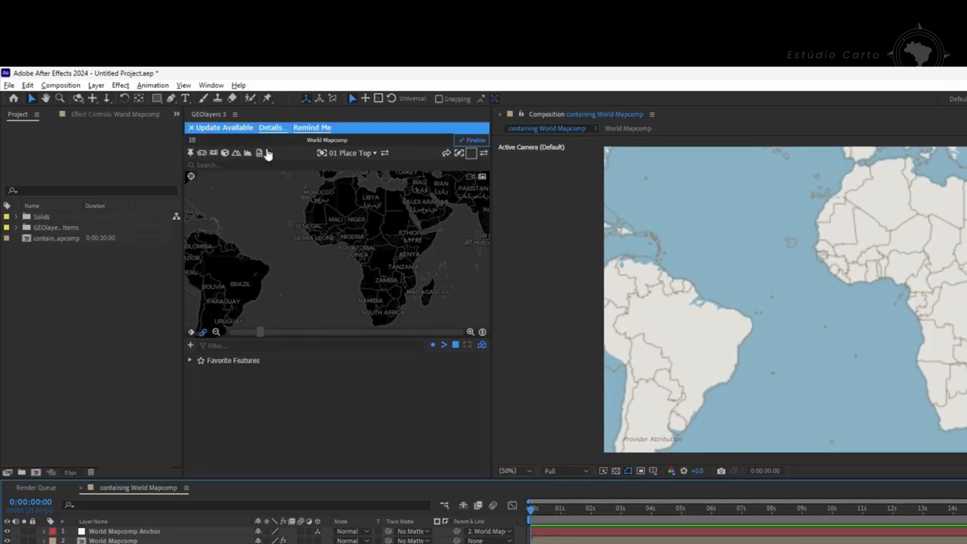
Step: Set the World Mapcomp's attribution to none in its Mapcomp Settings and apply the change
left_click(192, 141)
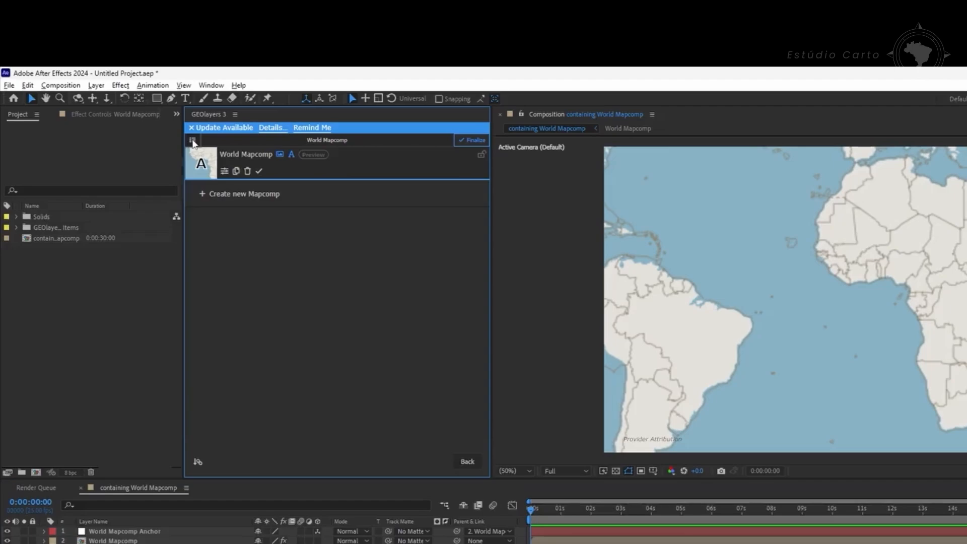
left_click(224, 171)
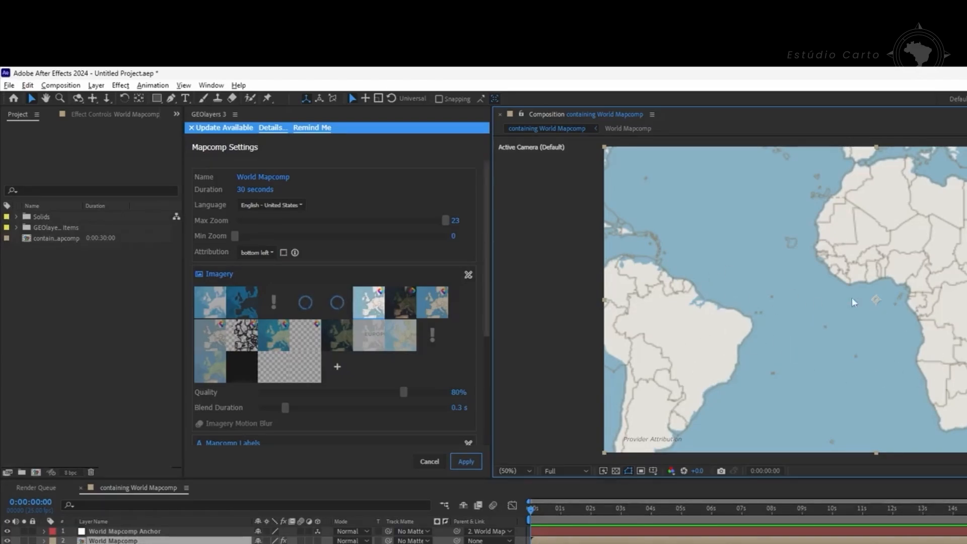
left_click(261, 253)
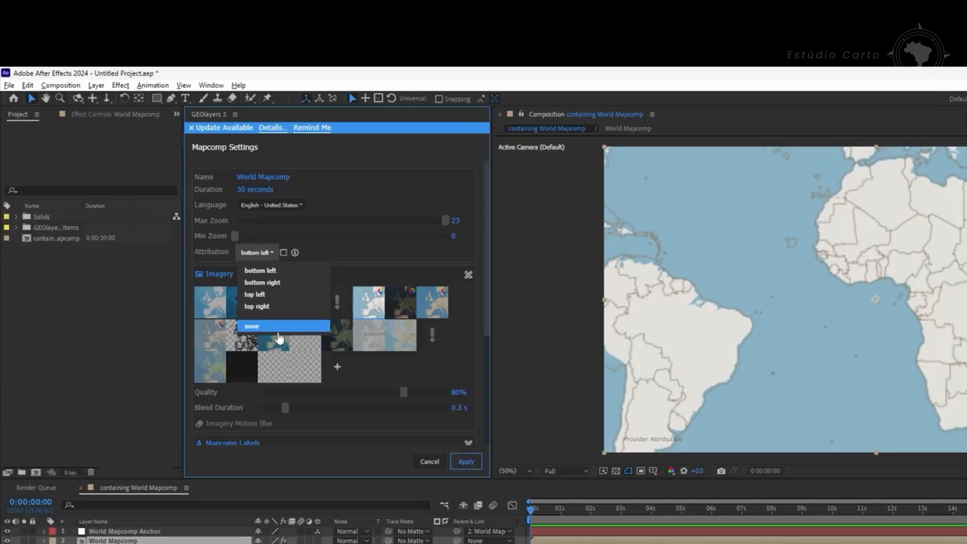
left_click(275, 335)
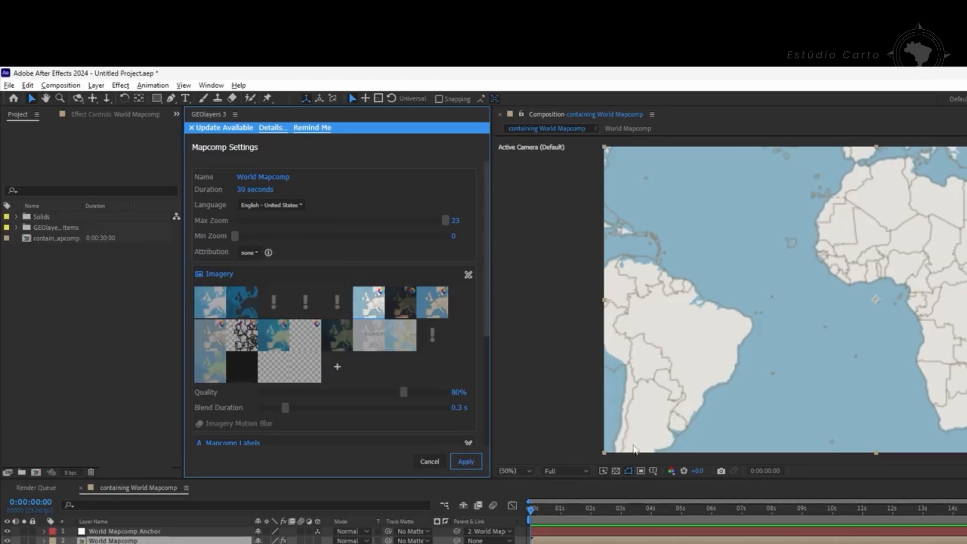
left_click(466, 462)
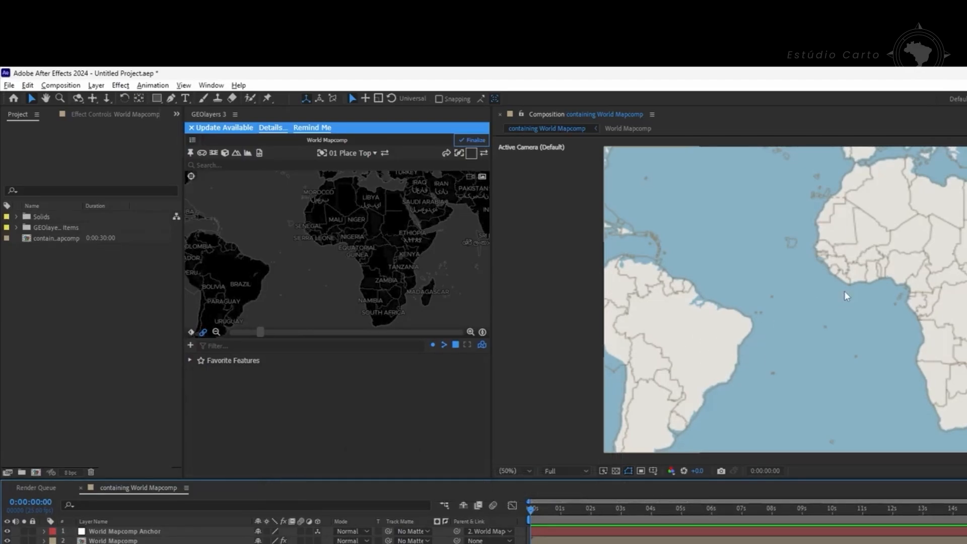
Step: Add a text layer reading "Brasil" in the Atlantic just east of Brazil
key("ctrl+t")
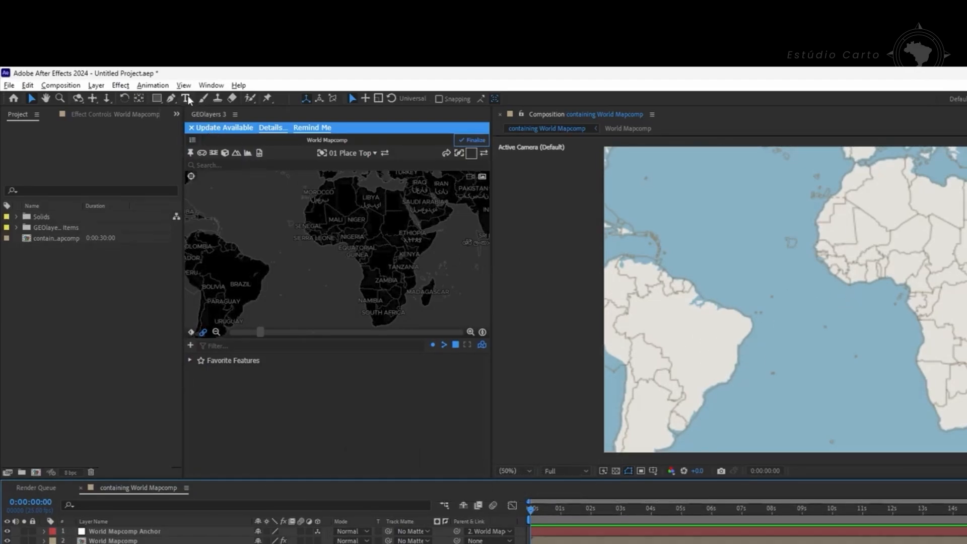
left_click(784, 322)
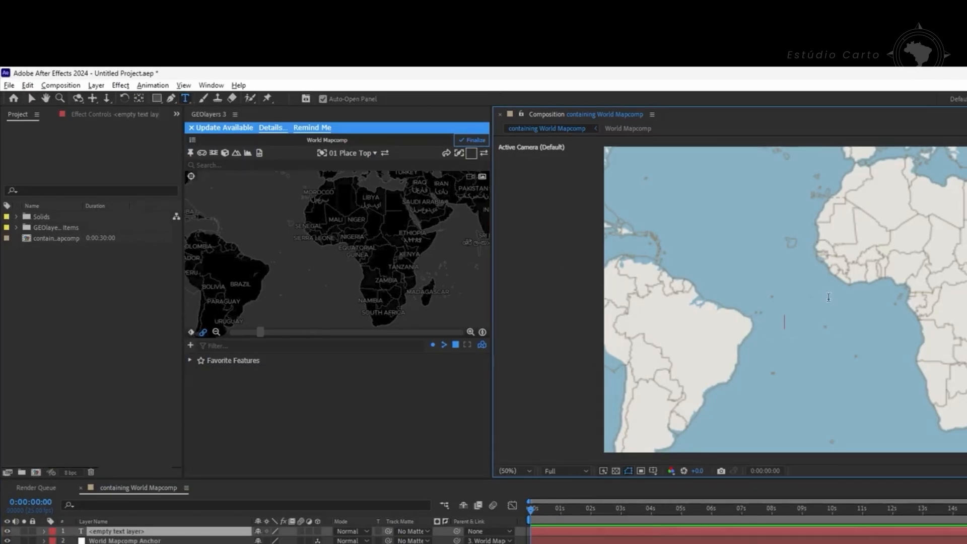
type("Brasil")
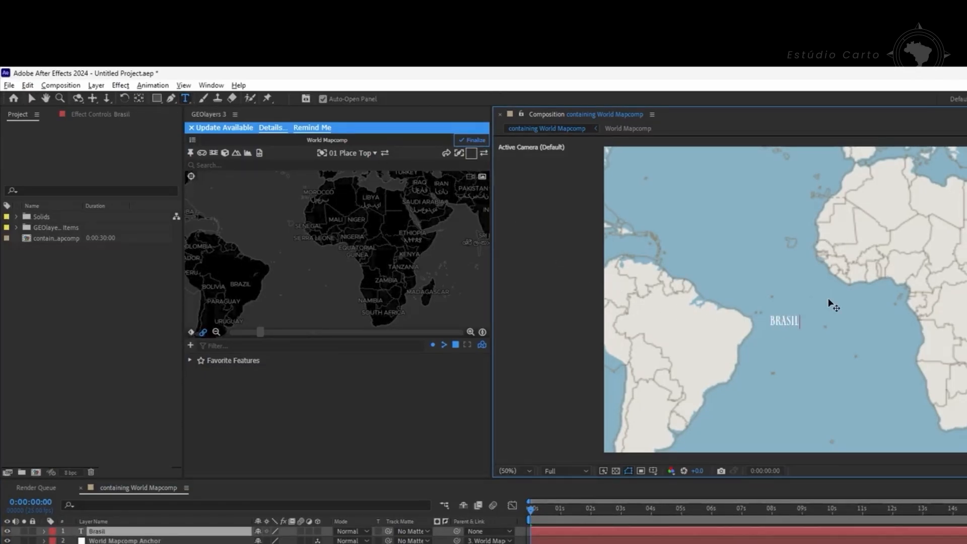
left_click(30, 98)
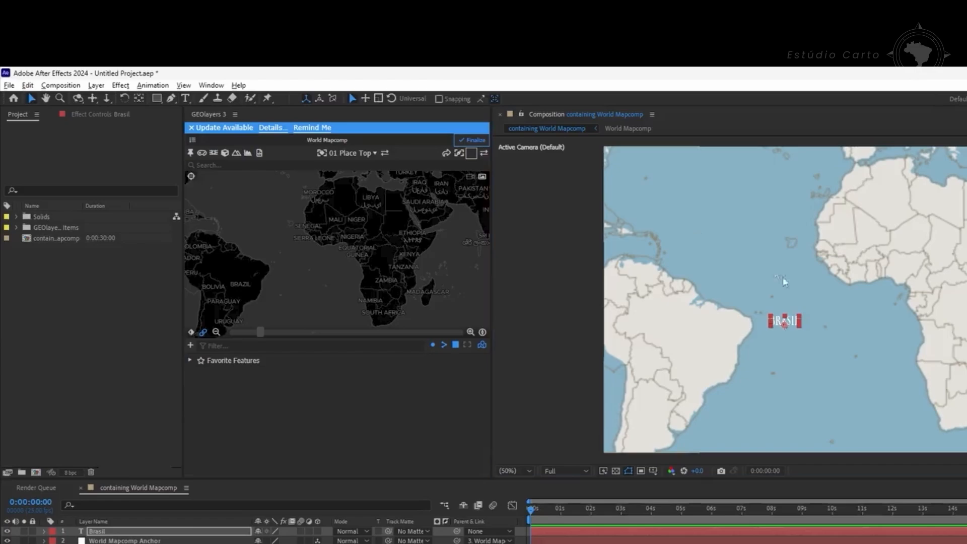
Step: Move the Brasil label over Brazil's interior, to about position 322, 692, at its original scale
left_click_drag(799, 316, 800, 287)
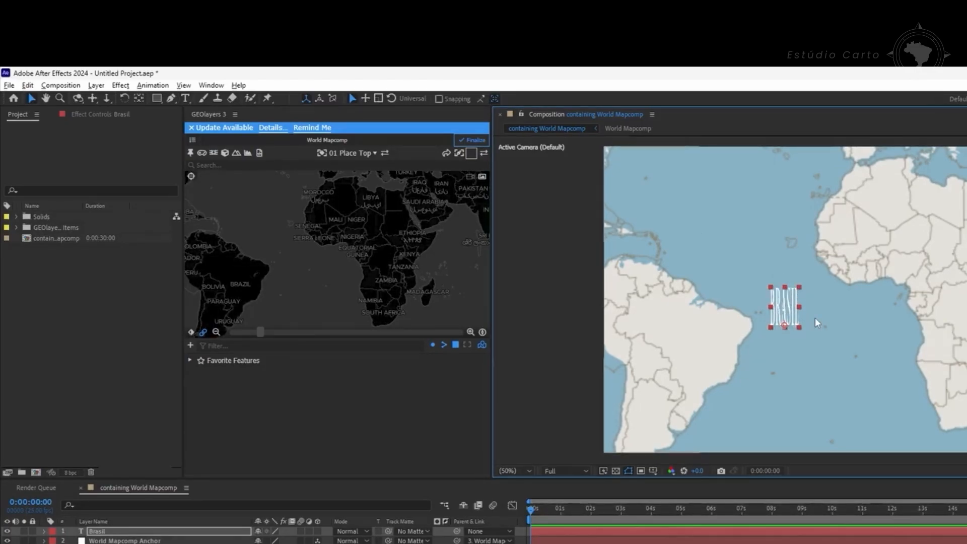
key("ctrl+z")
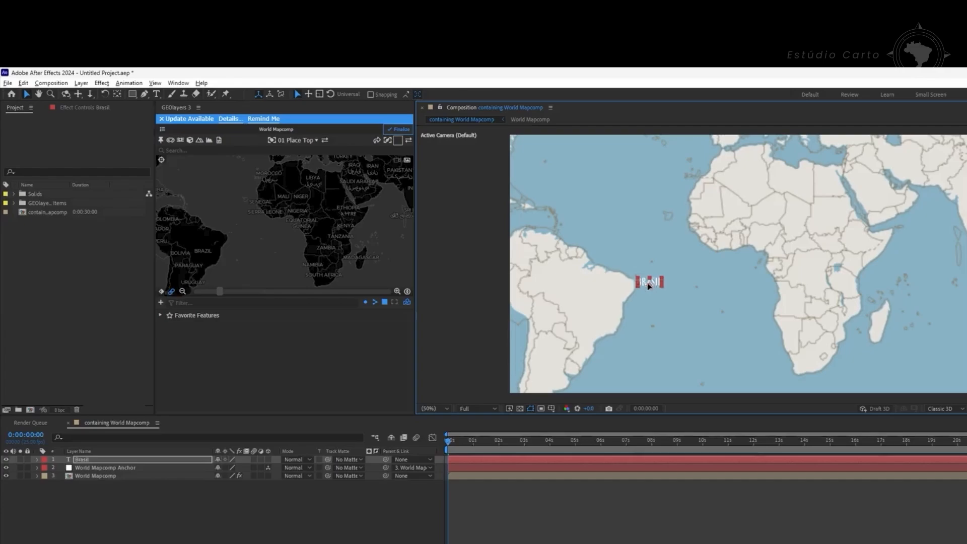
left_click_drag(785, 325, 712, 332)
left_click_drag(475, 245, 468, 252)
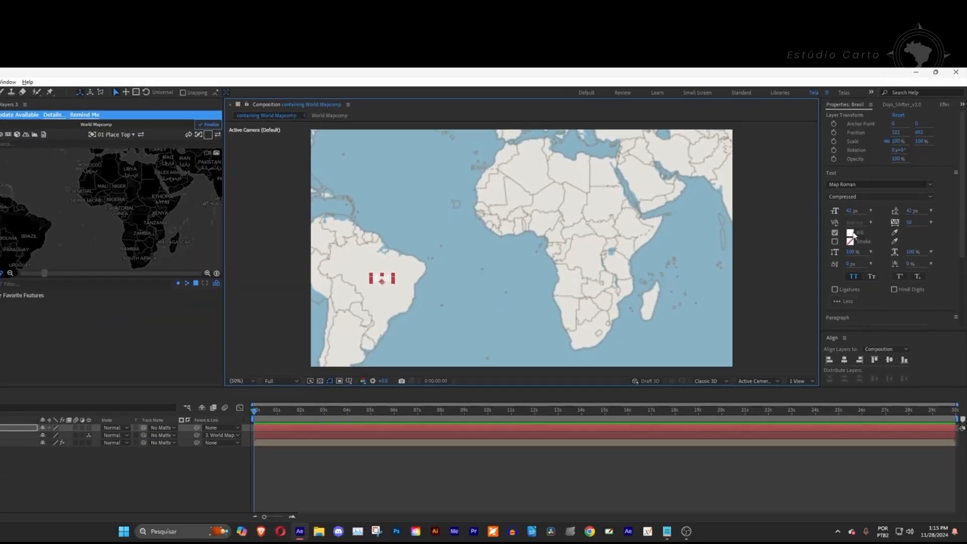
Step: Change the Brasil label's fill colour to black (000000)
left_click(815, 280)
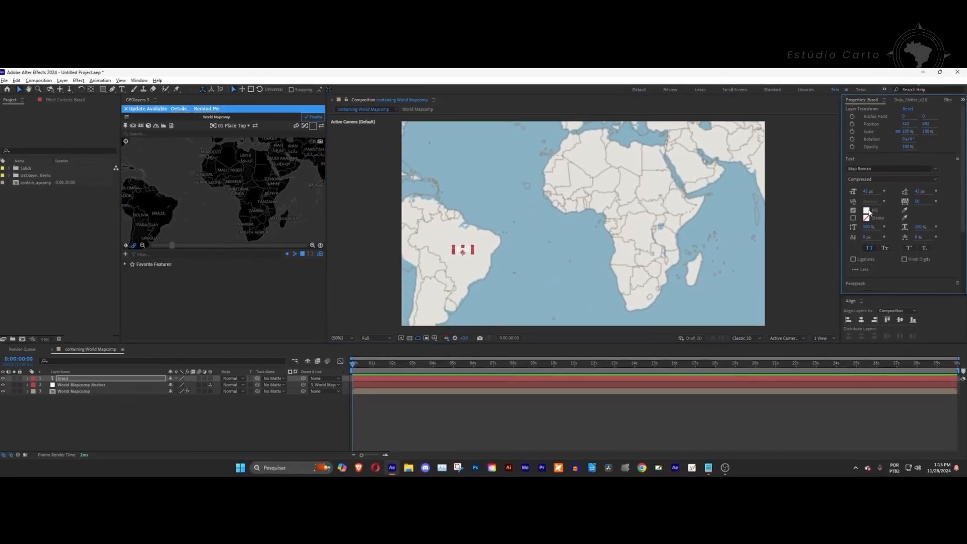
left_click_drag(382, 294, 433, 372)
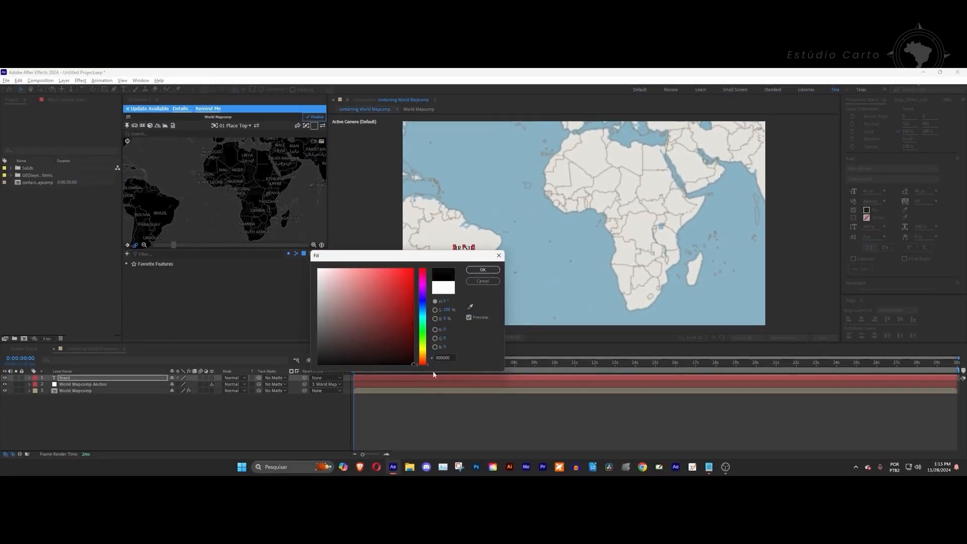
left_click(481, 270)
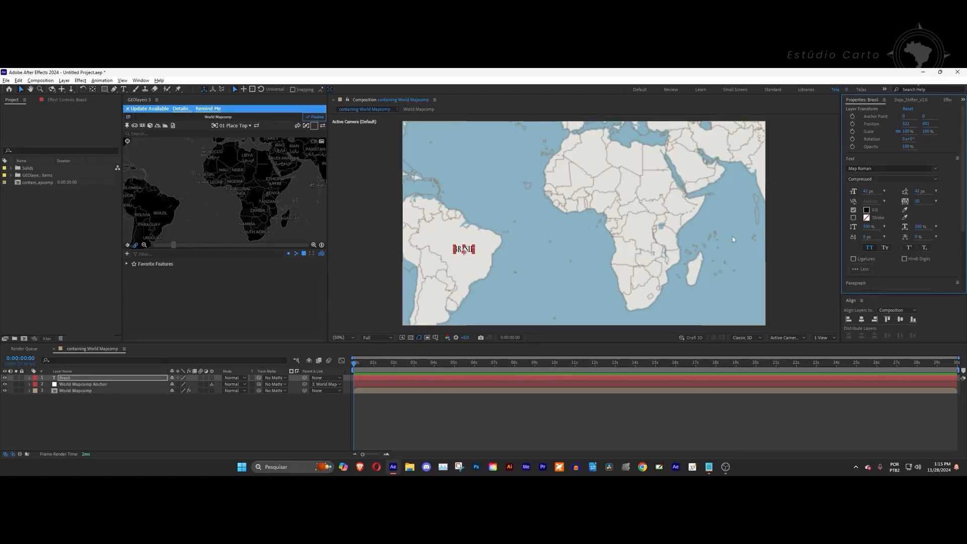
Step: Show the Character panel and look over the Brasil layer's remaining text and paragraph properties
left_click(141, 80)
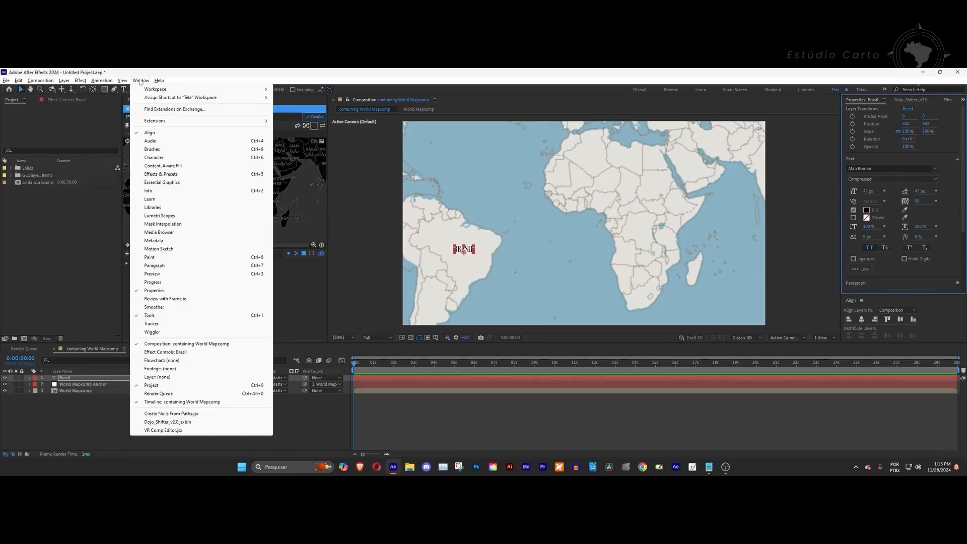
left_click(162, 158)
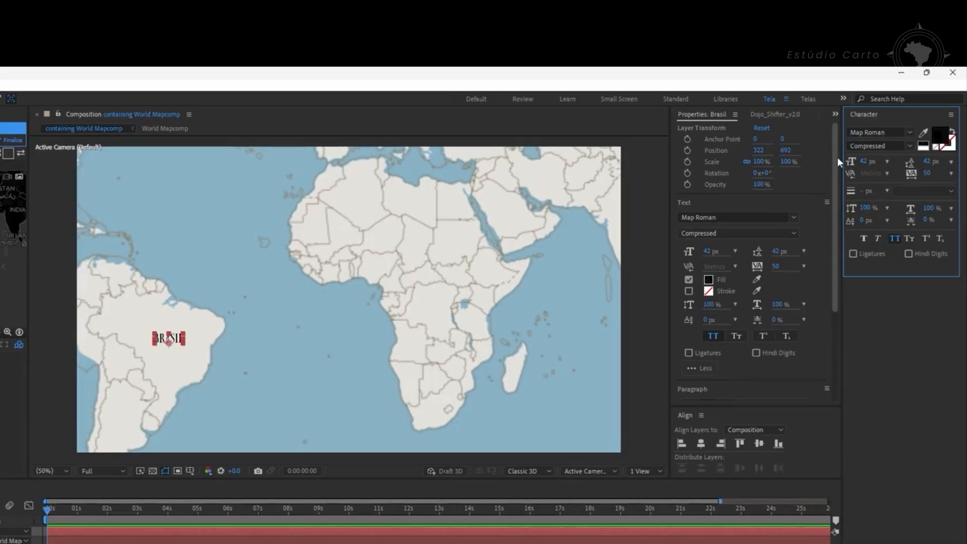
left_click_drag(837, 157, 830, 285)
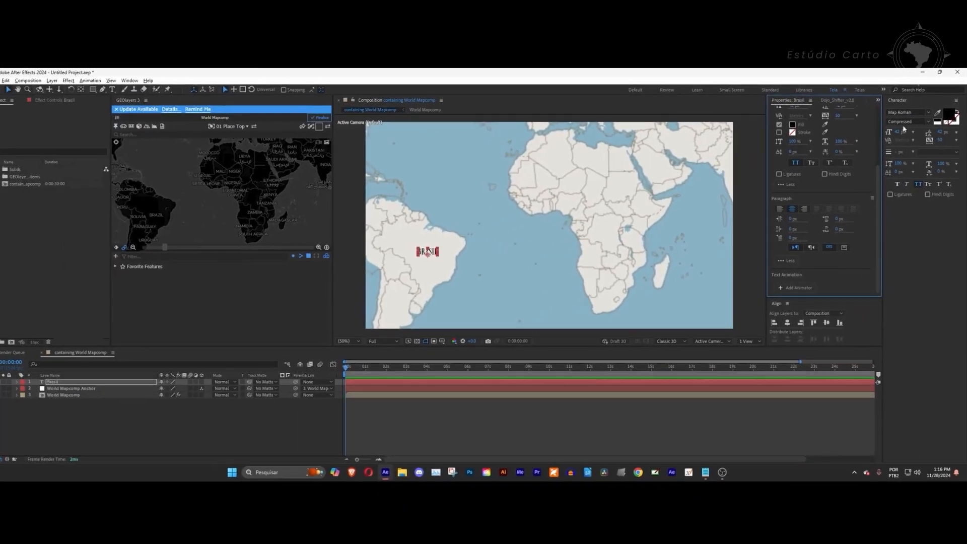
Step: Set the Brasil label's font to Times New Roman Regular and turn off All Caps
left_click(869, 131)
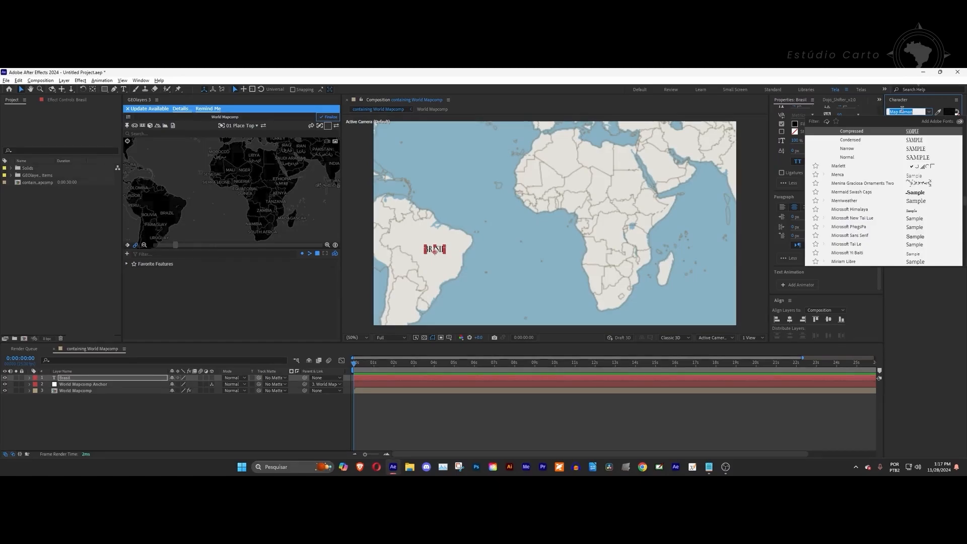
type("times")
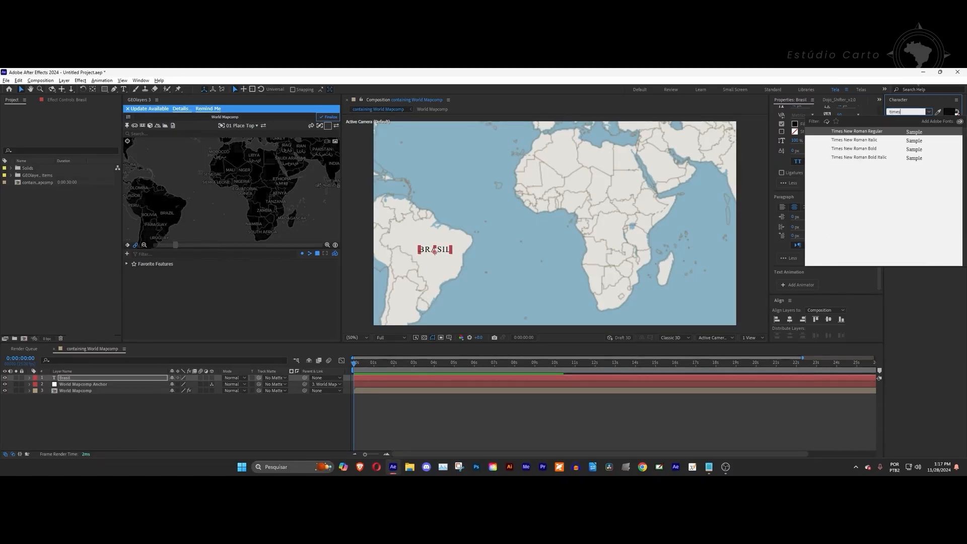
key("Return")
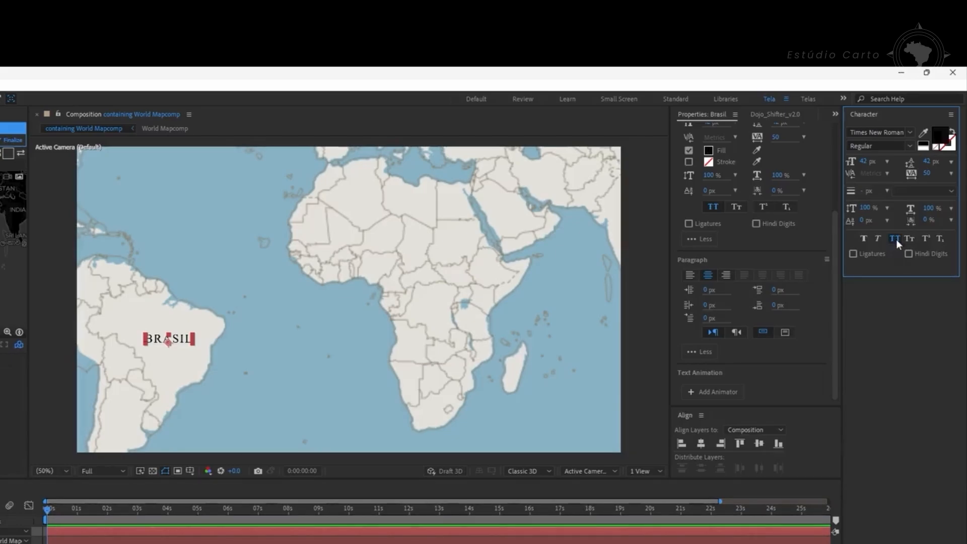
left_click(895, 239)
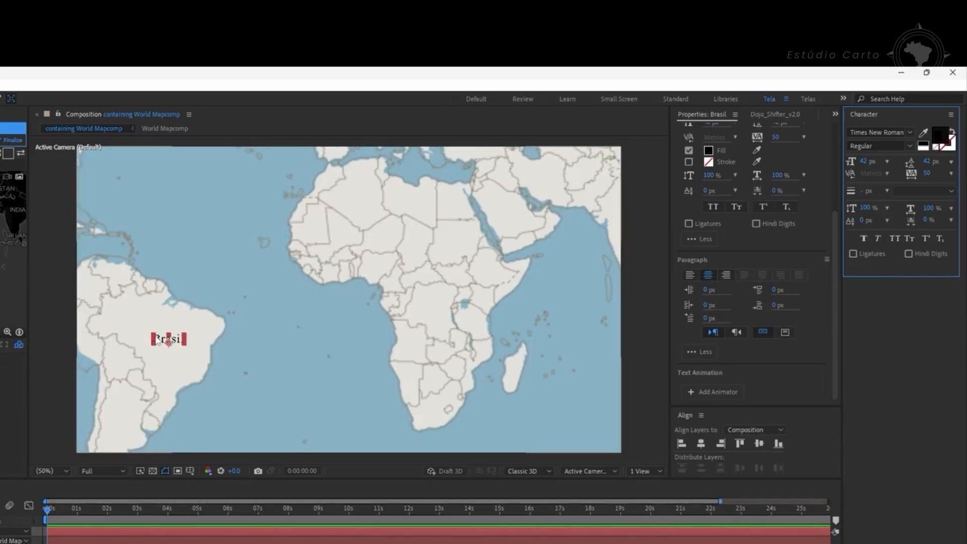
Step: Try Faux Bold, Faux Italic and All Caps on the Brasil label and clear all three styles
left_click(864, 238)
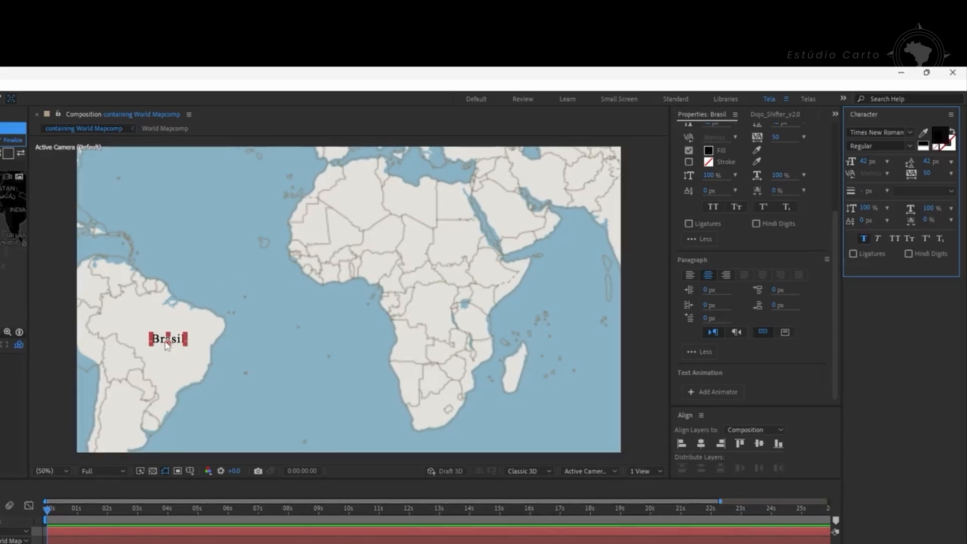
left_click(879, 238)
left_click(892, 240)
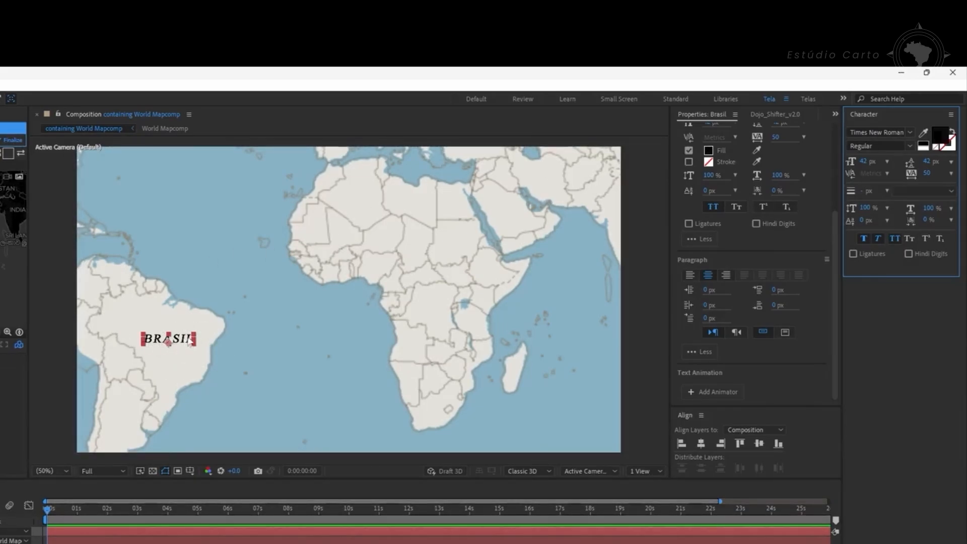
left_click(865, 240)
left_click(877, 240)
left_click(893, 238)
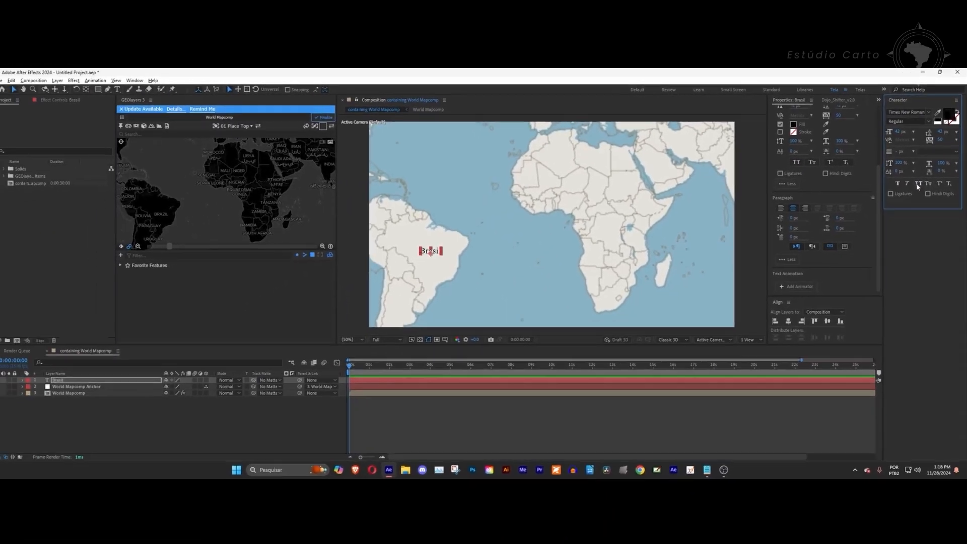
Step: Duplicate the Brasil text layer and move the copy onto the Arabian Peninsula
left_click(64, 380)
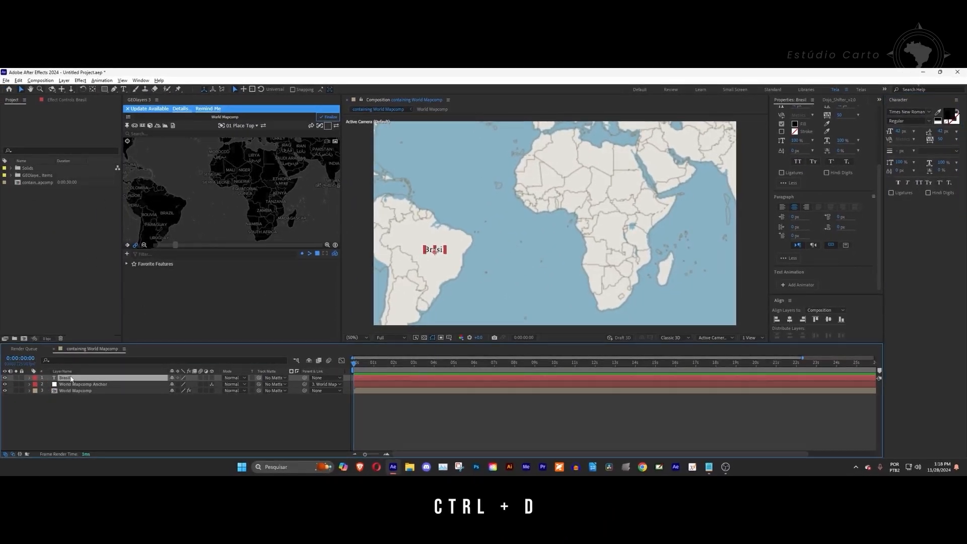
key("ctrl+d")
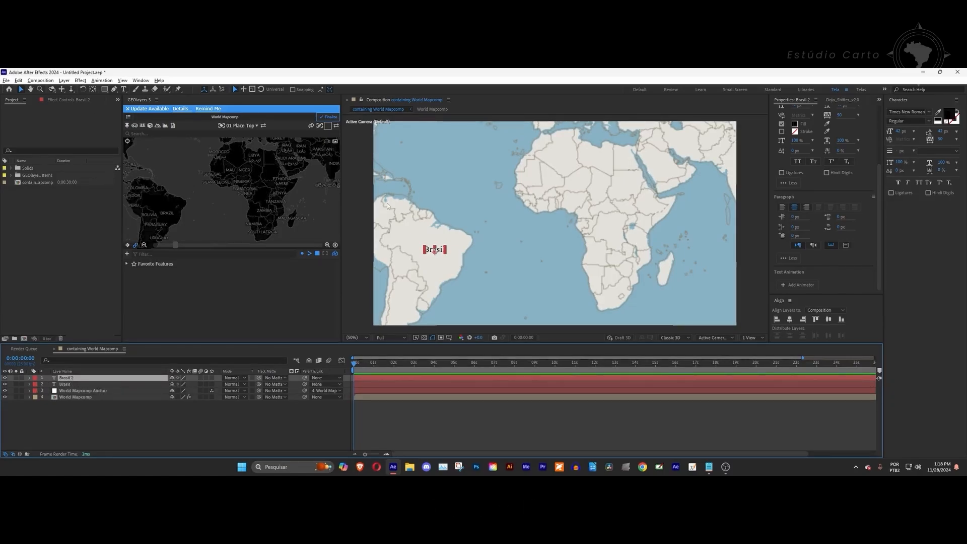
left_click_drag(431, 251, 658, 165)
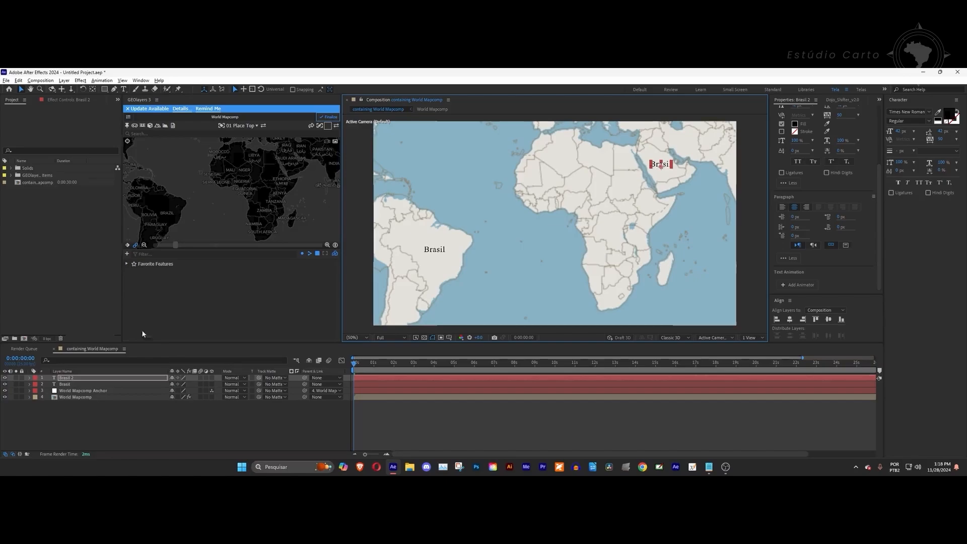
Step: Change the duplicated label's text to "Arábia Saudita"
double_click(63, 379)
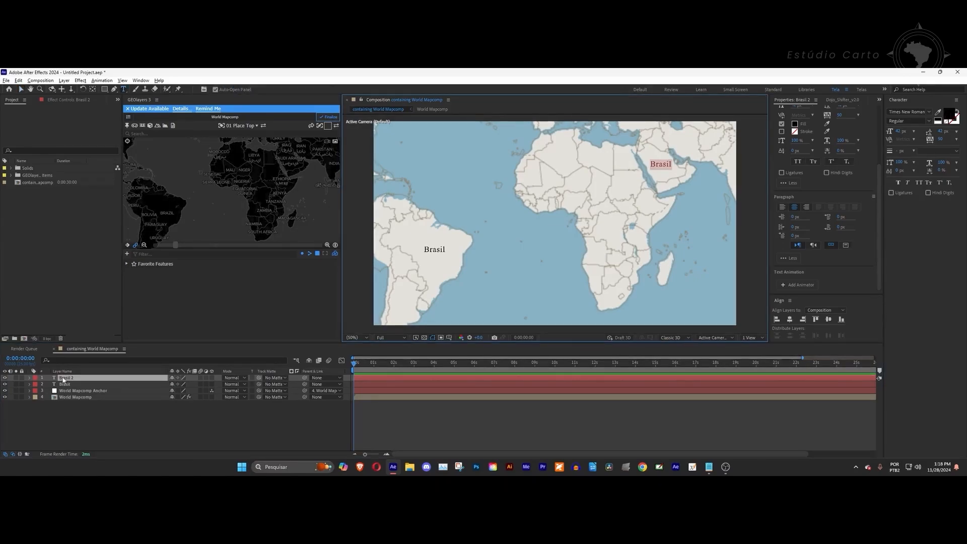
type("Ará")
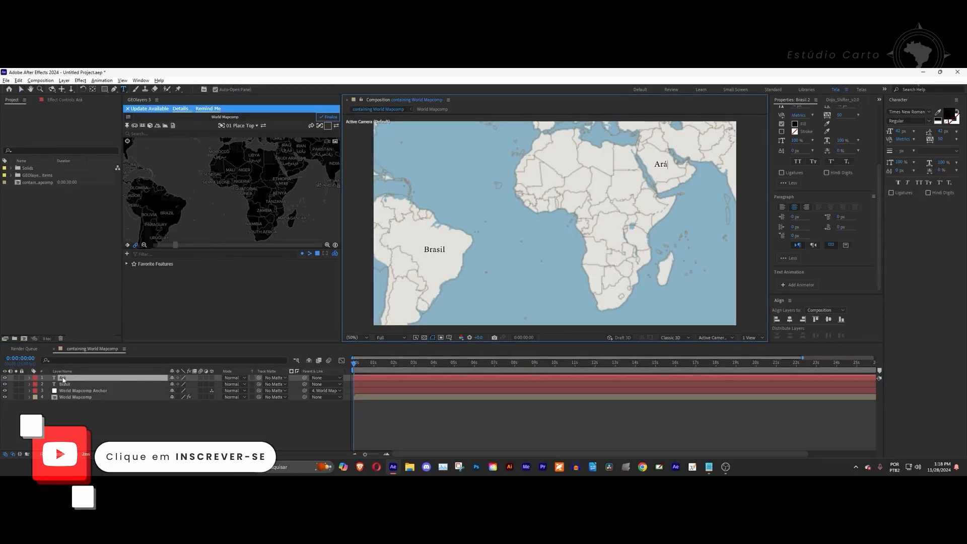
type("bia Saudita")
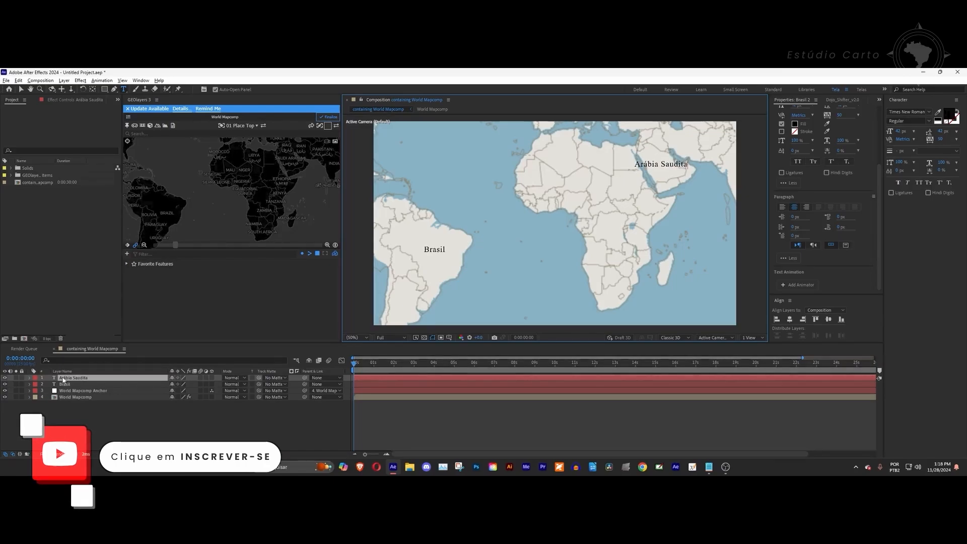
key("Escape")
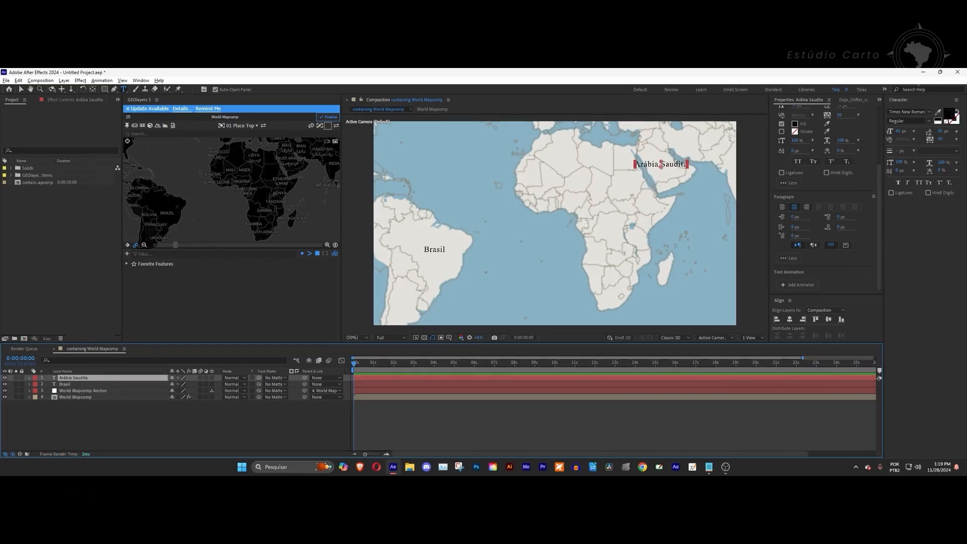
Step: Split the Arábia Saudita label onto two lines, one word per line, and nudge it within the Arabian Peninsula
left_click(661, 164)
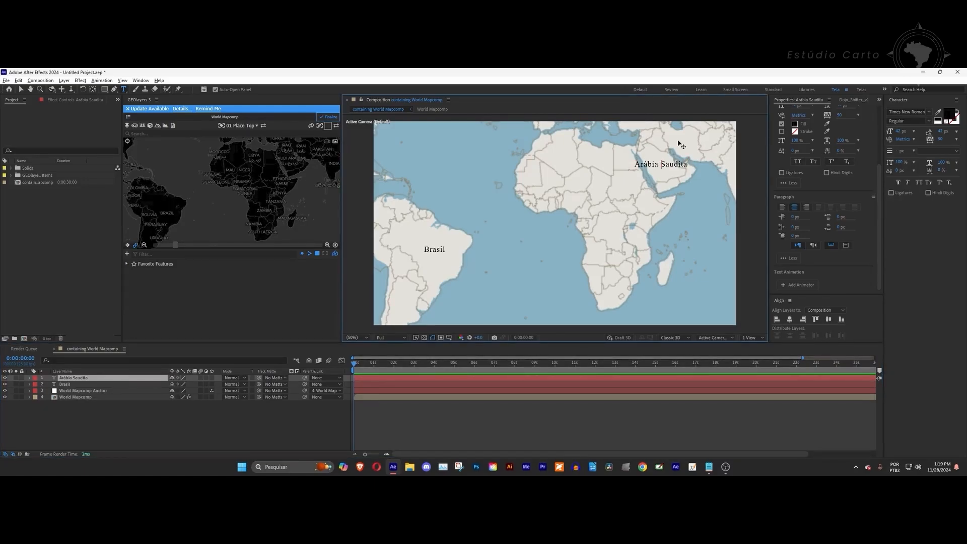
key("BackSpace")
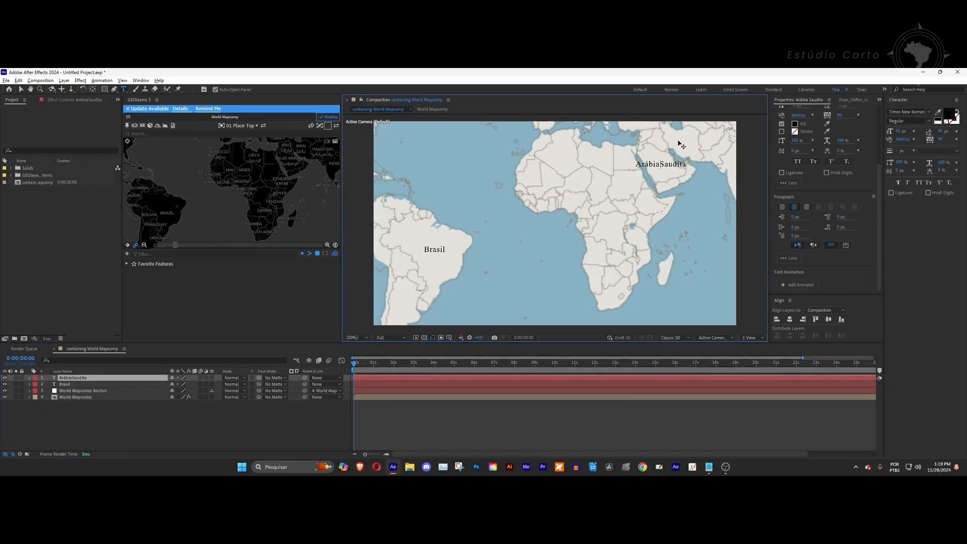
key("Return")
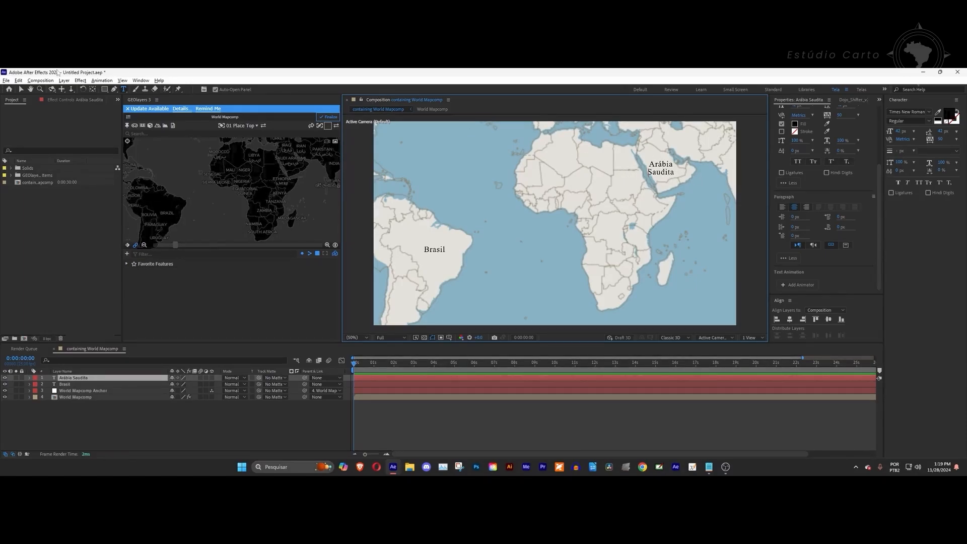
left_click(22, 89)
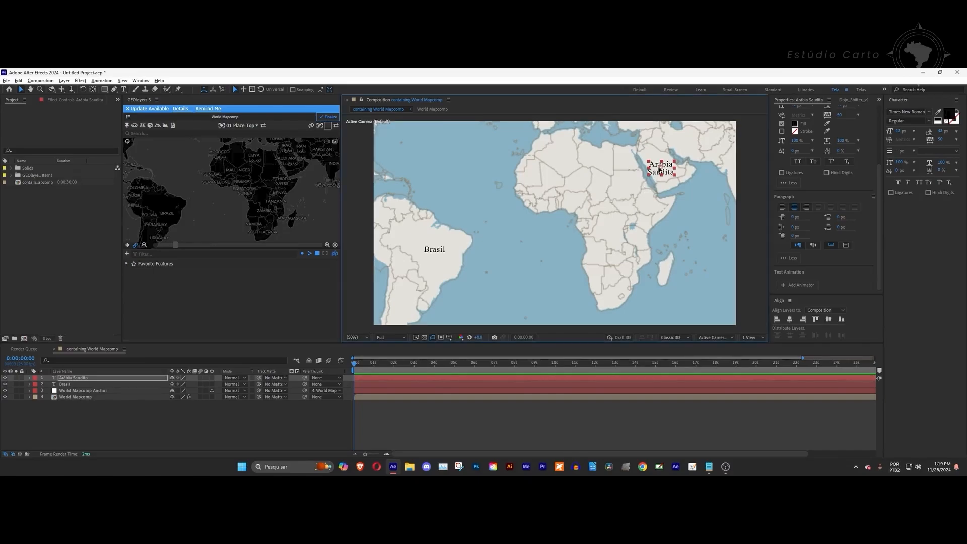
left_click_drag(659, 169, 658, 166)
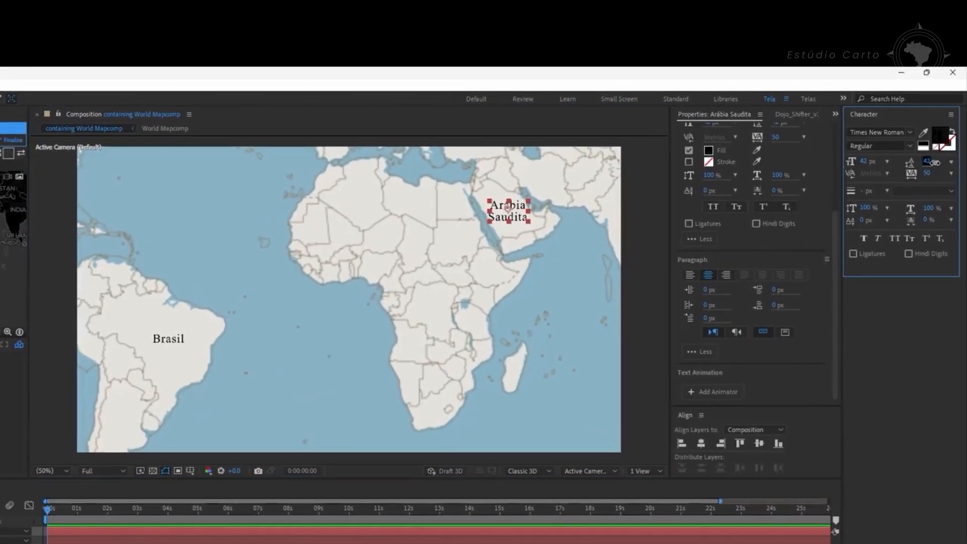
Step: Try a different leading on the Arábia Saudita label and restore it to 42 px
left_click_drag(928, 160, 935, 159)
left_click(934, 161)
type("42")
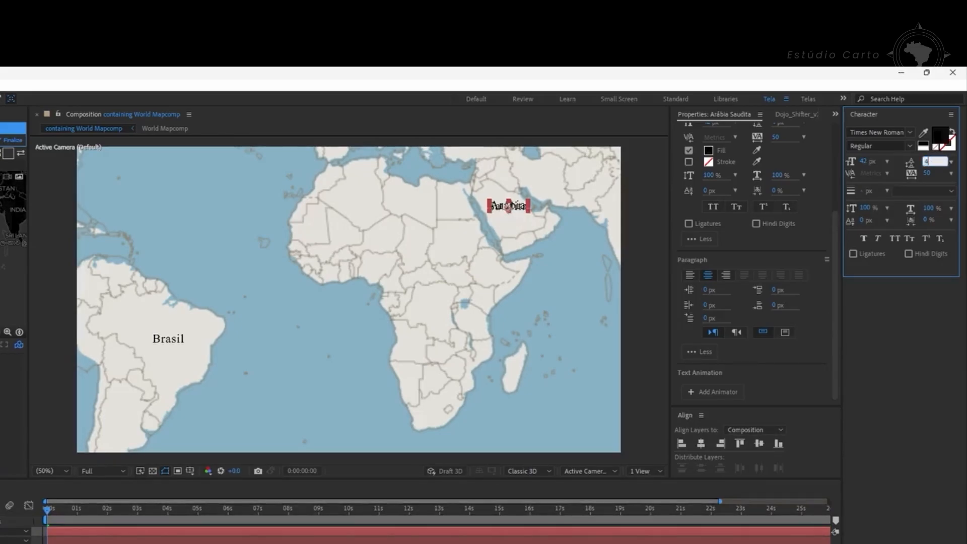
key("Return")
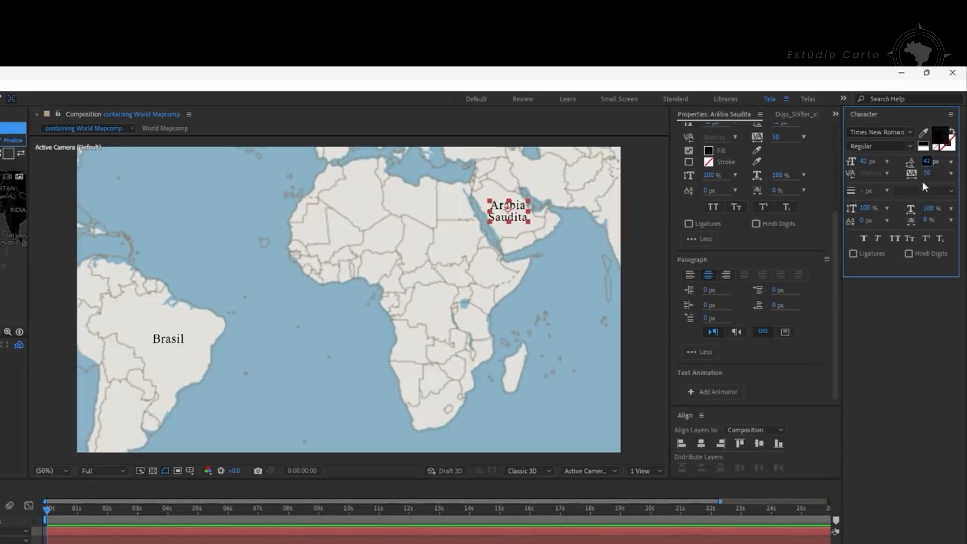
Step: Try wider tracking on the Arábia Saudita label together with a 100 px font size and 100 px leading
left_click_drag(925, 175, 951, 186)
left_click_drag(864, 155, 890, 162)
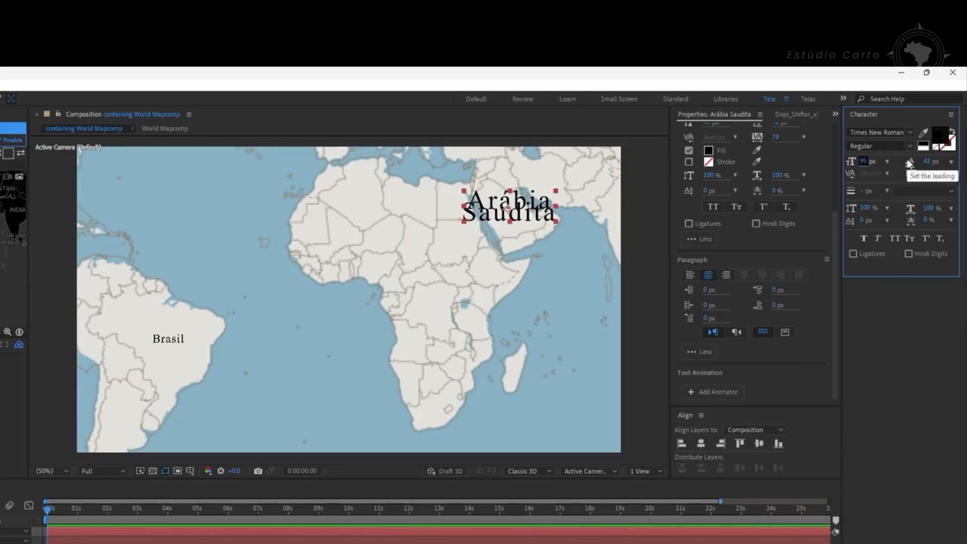
left_click(867, 160)
type("100")
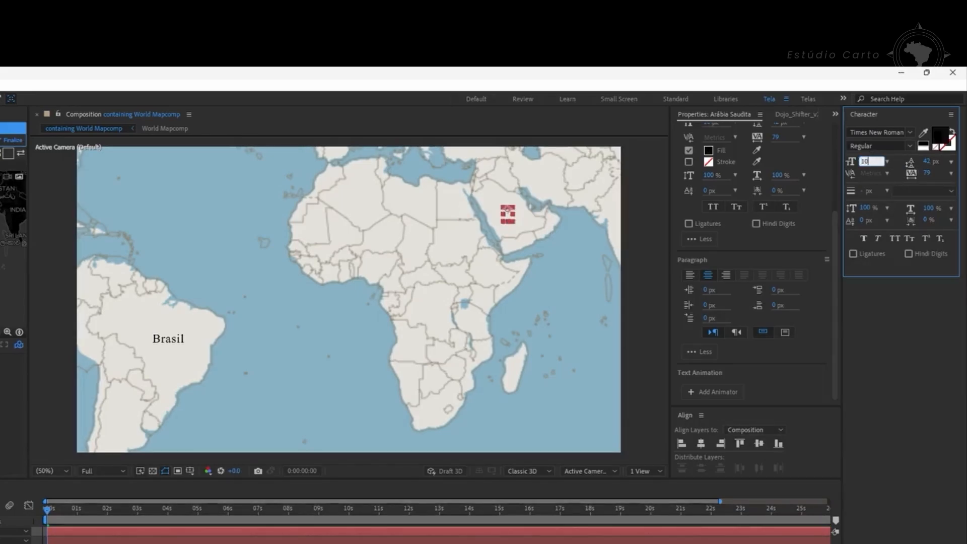
key("Return")
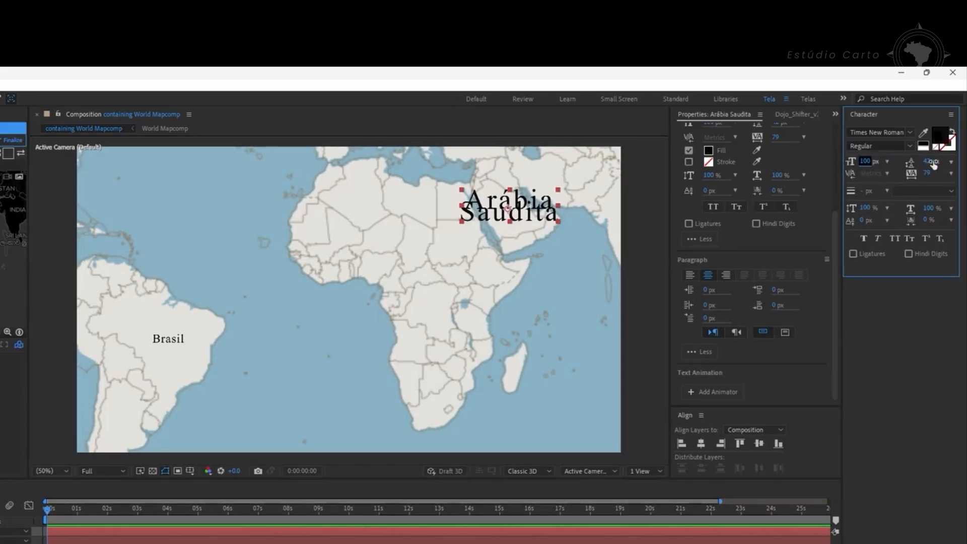
left_click(926, 162)
type("100")
key("Return")
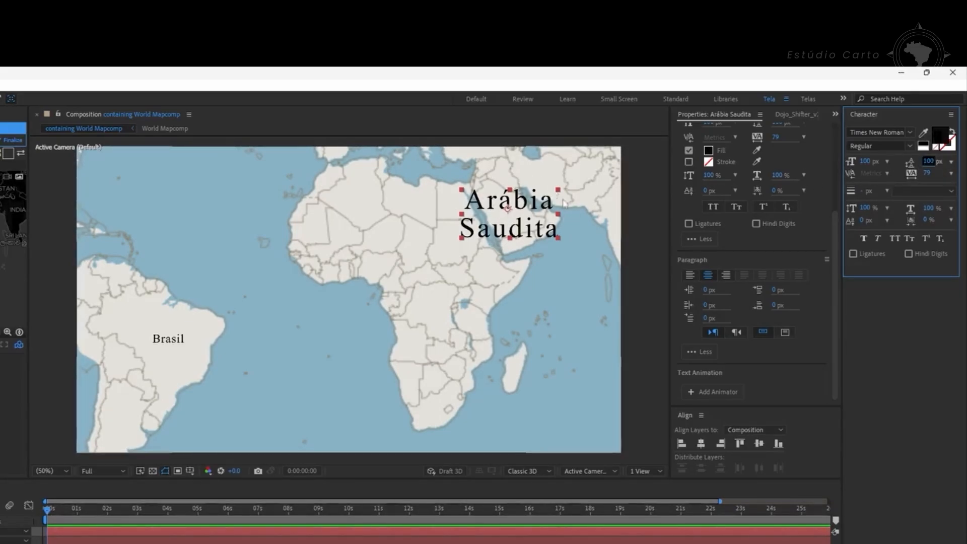
Step: Return the Arábia Saudita label's font size and leading to 42 px each
left_click(873, 162)
type("42")
key("Return")
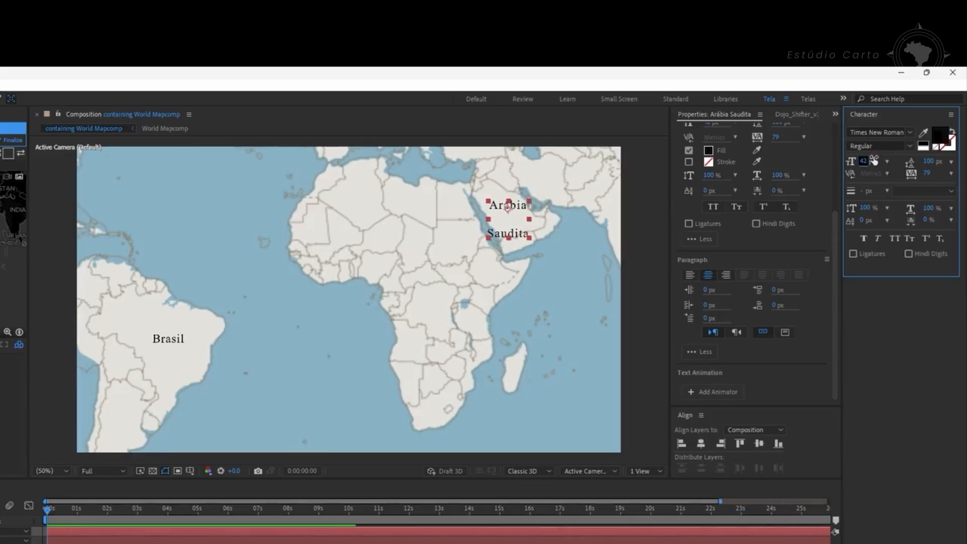
left_click(930, 162)
type("42")
key("Return")
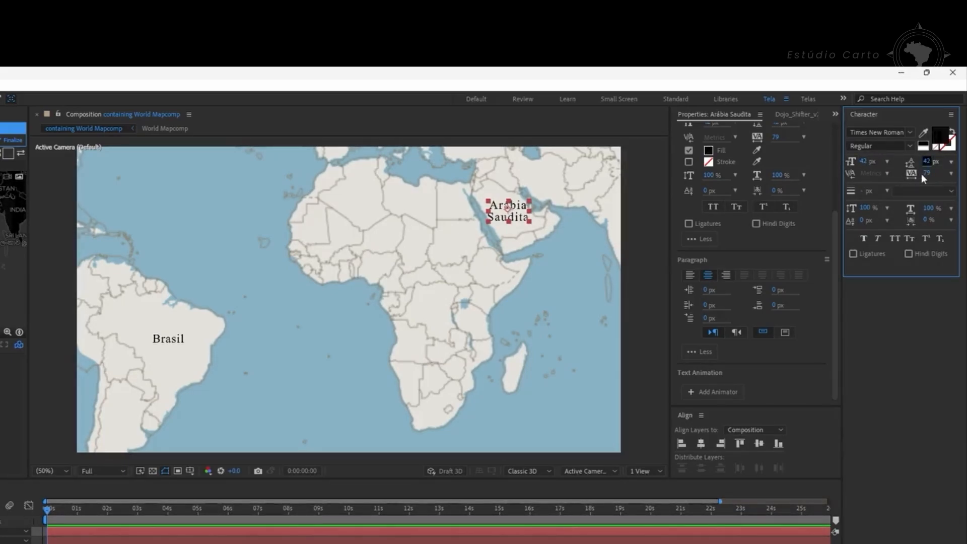
Step: Set the tracking of the Arábia Saudita label to 100
left_click(925, 174)
type("100")
key("Return")
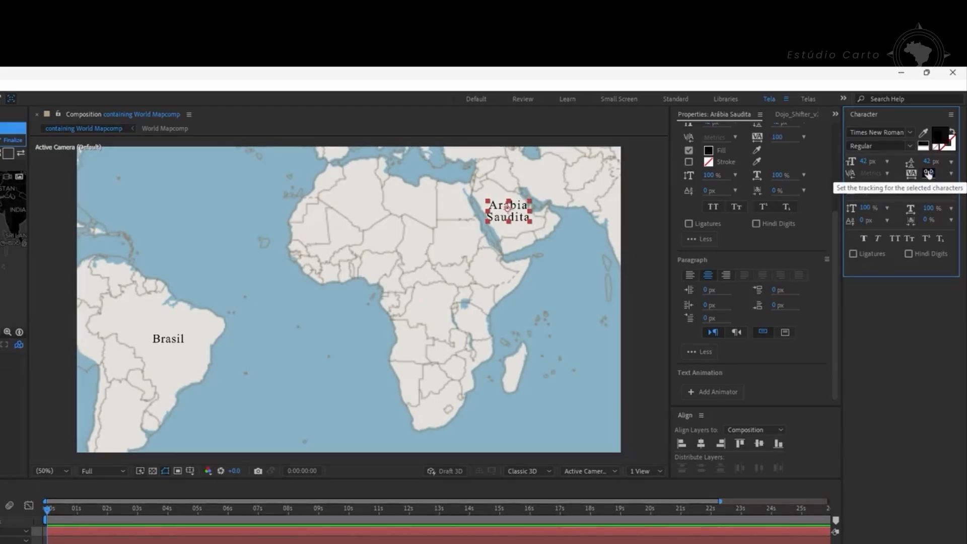
key("Return")
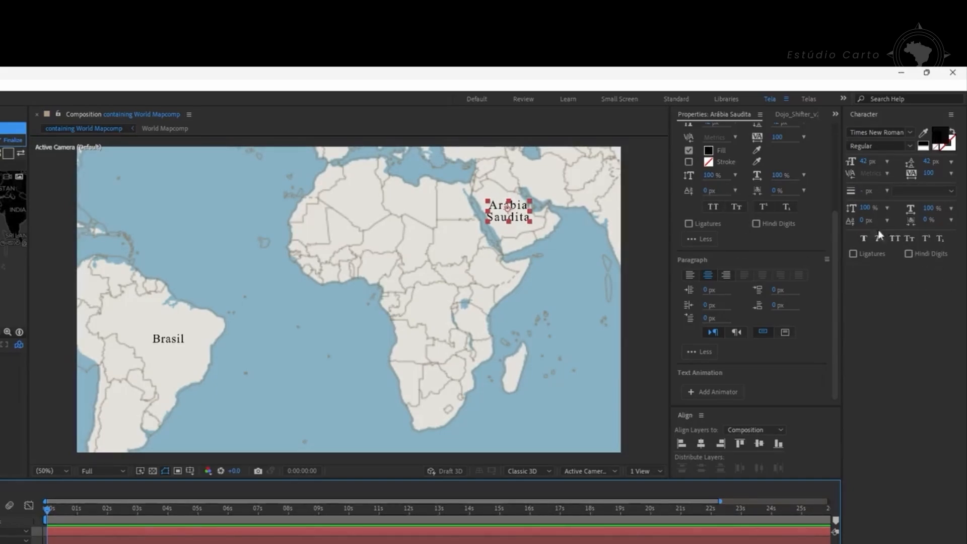
Step: Try a 19 px baseline shift on the whole Arábia Saudita label and -8 px on its final letter
left_click_drag(867, 221, 879, 221)
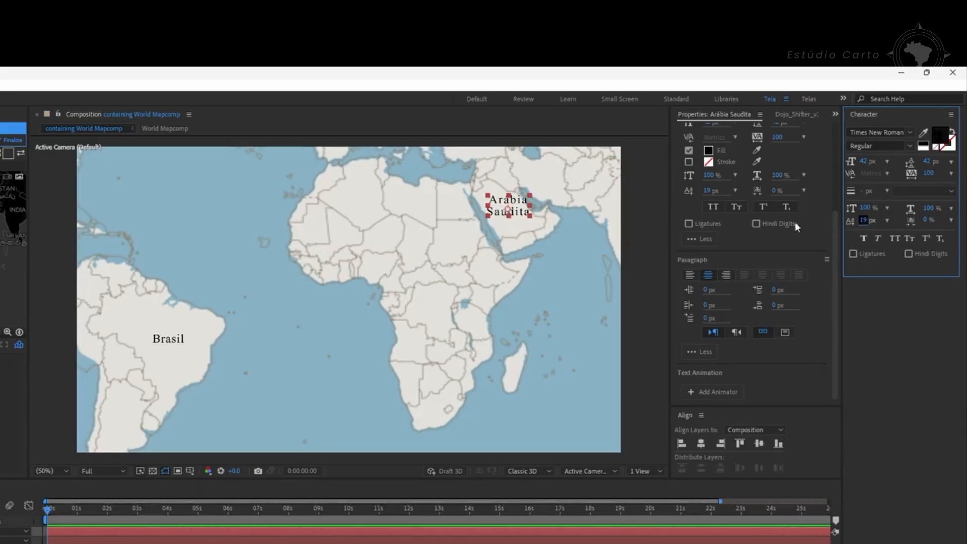
left_click(530, 211)
key("shift+Left")
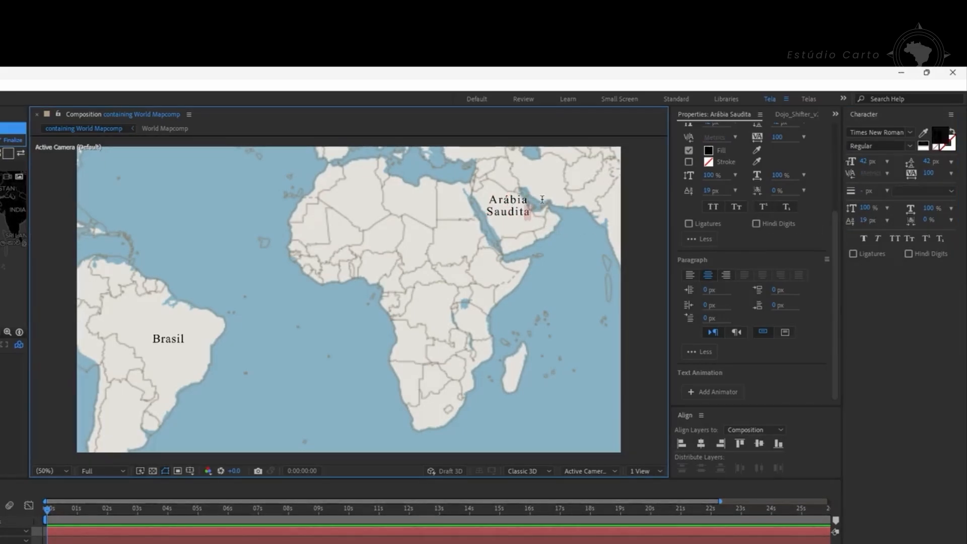
mouse_move(864, 223)
left_mouse_down()
mouse_move(851, 226)
mouse_move(867, 226)
left_mouse_up()
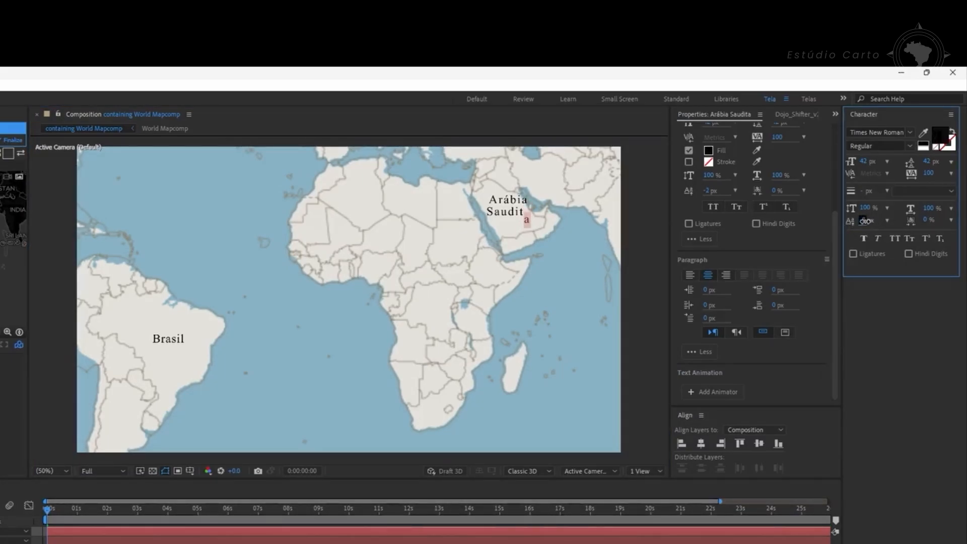
Step: Try Superscript on the final letter of Saudita and undo the superscript and baseline shift changes
left_click(925, 238)
left_click(925, 238)
left_click(926, 238)
left_click(601, 280)
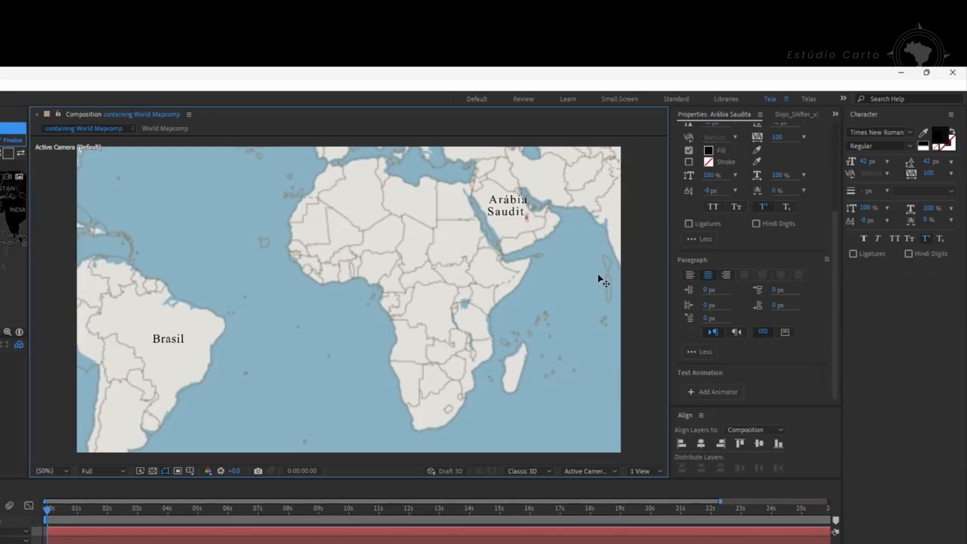
key("ctrl+z")
key("Escape")
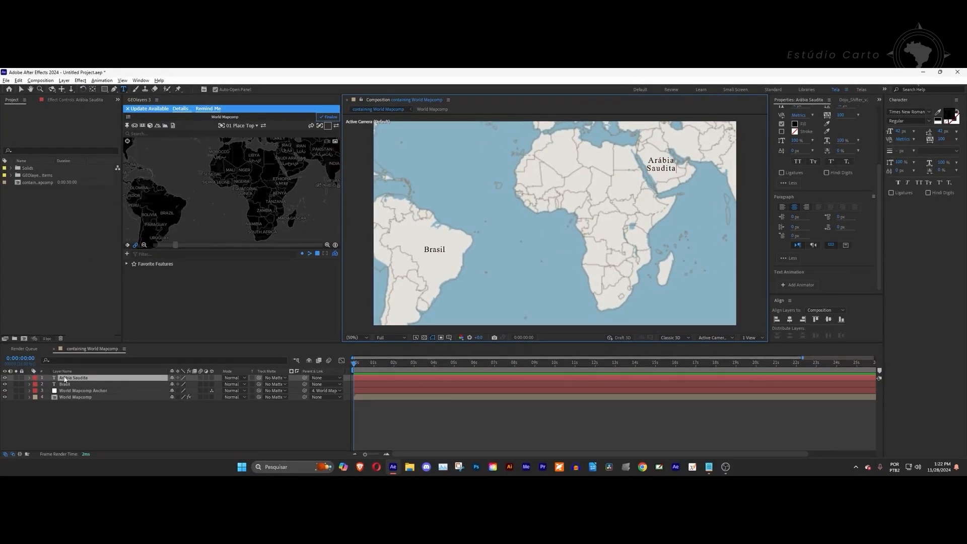
Step: Add a "2" after Saudita and format that character as superscript
type("2")
key("shift+Left")
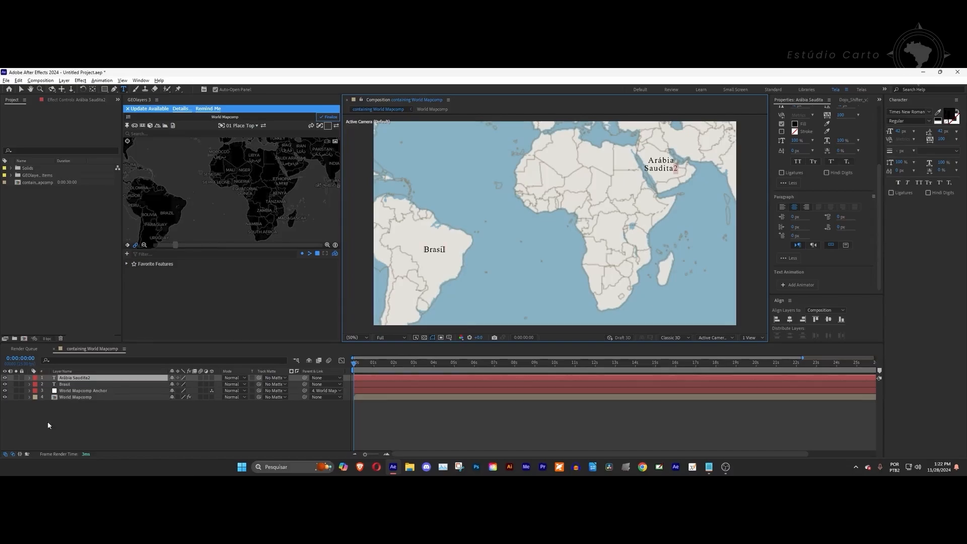
left_click(939, 183)
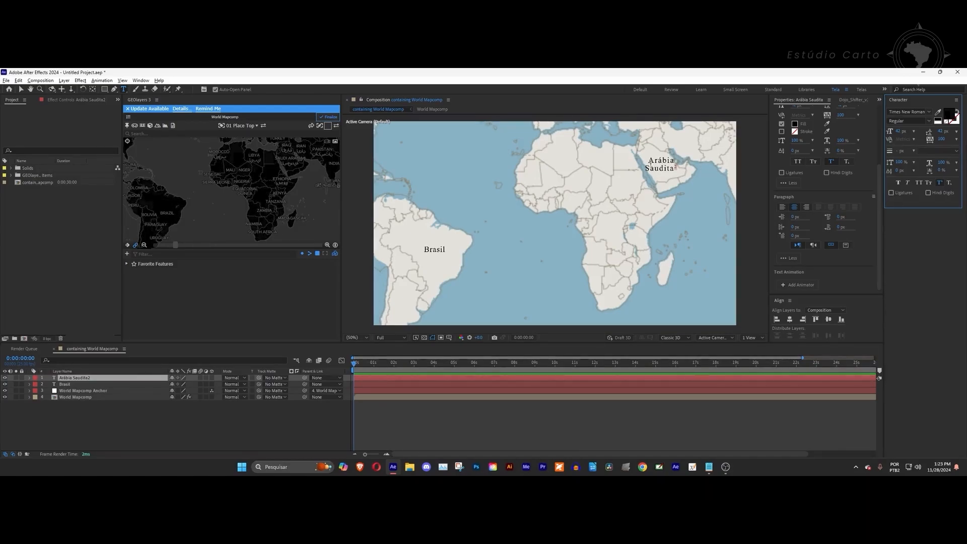
Step: Try the Bold style on the entire Arábia Saudita label, and change its font to Zuume Black Italic
double_click(657, 168)
key("ctrl+a")
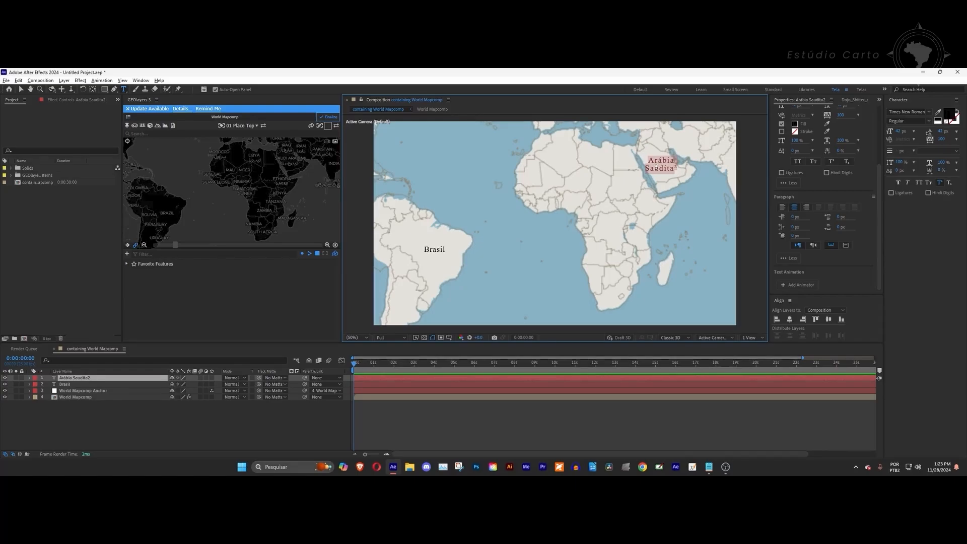
left_click(908, 121)
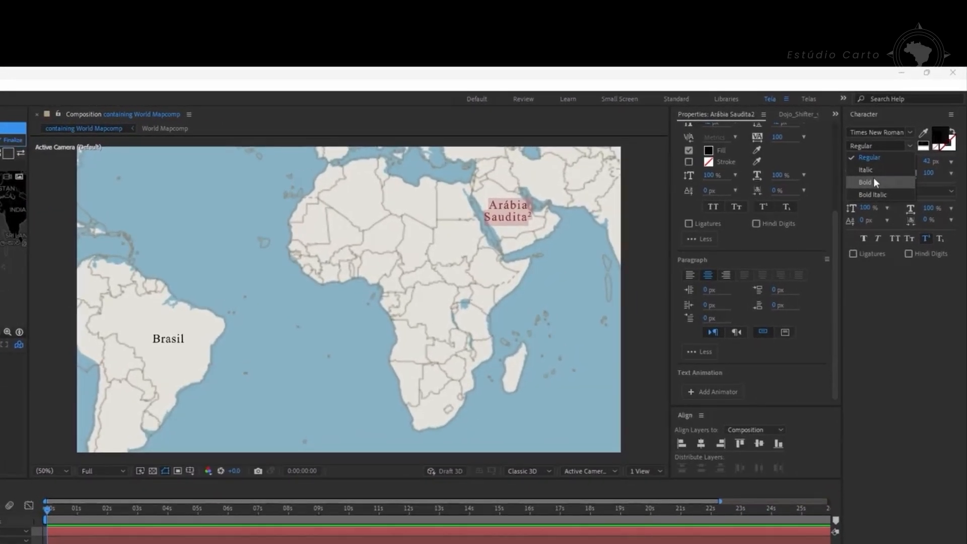
left_click(874, 181)
left_click(909, 145)
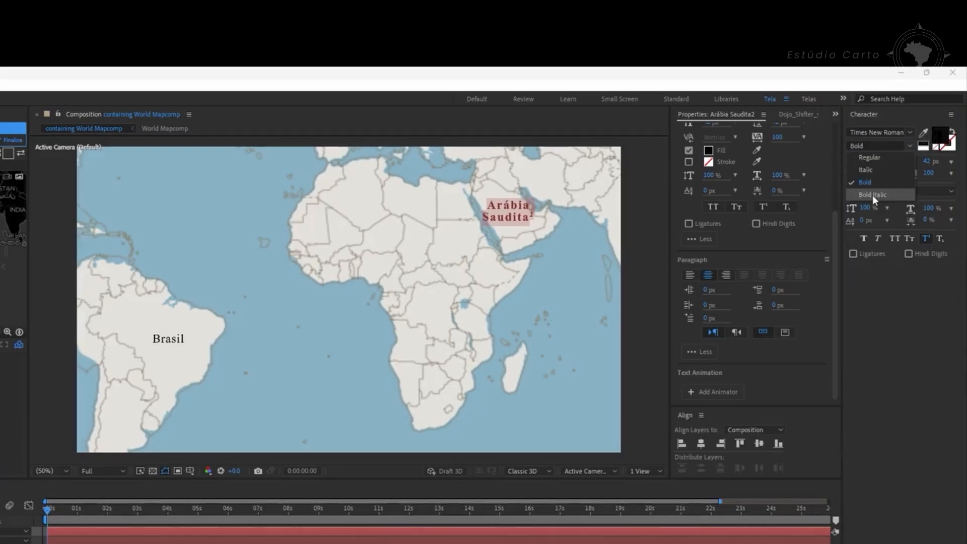
left_click(909, 132)
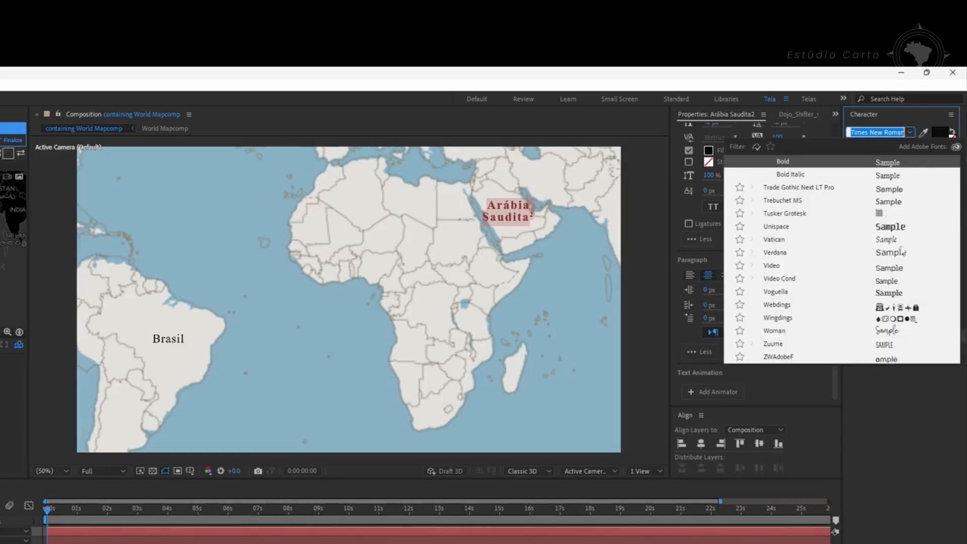
scroll(778, 329, "down", 1)
left_click(778, 329)
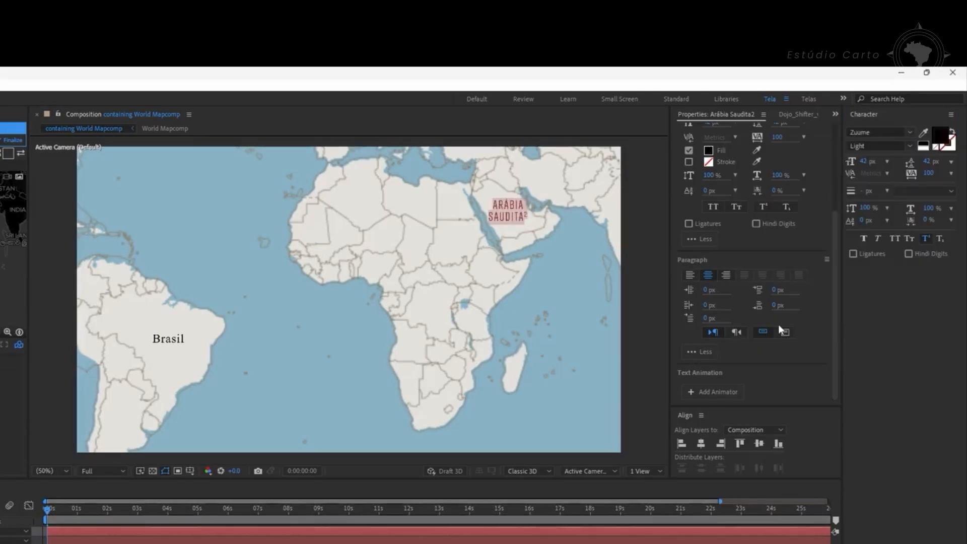
left_click(909, 145)
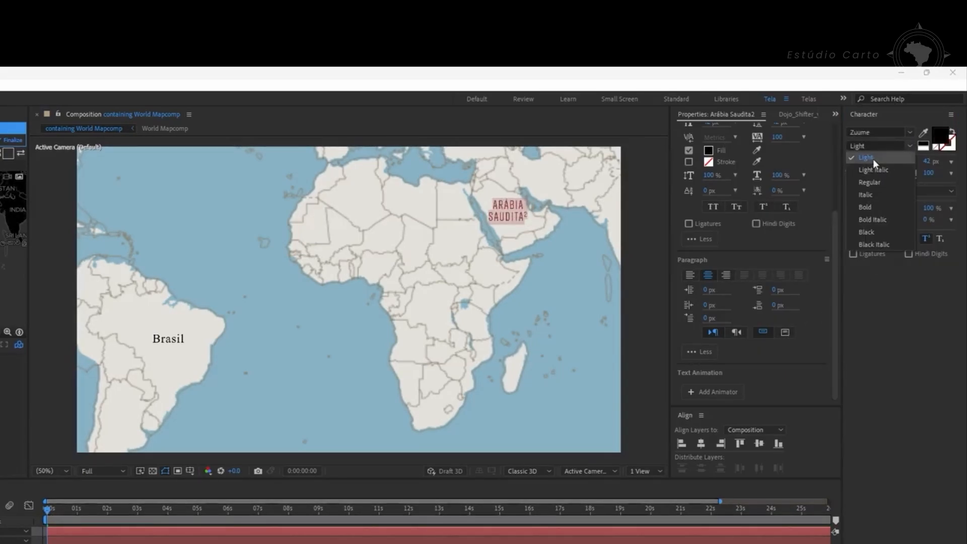
left_click(874, 245)
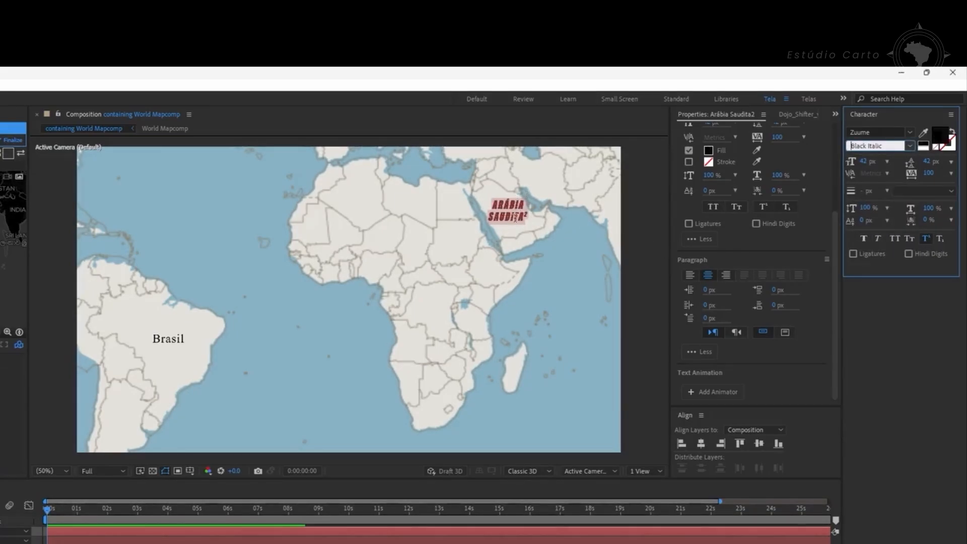
Step: Set the fill color of only the word Arábia to FF0000 and reselect the label's layer
left_click(503, 211)
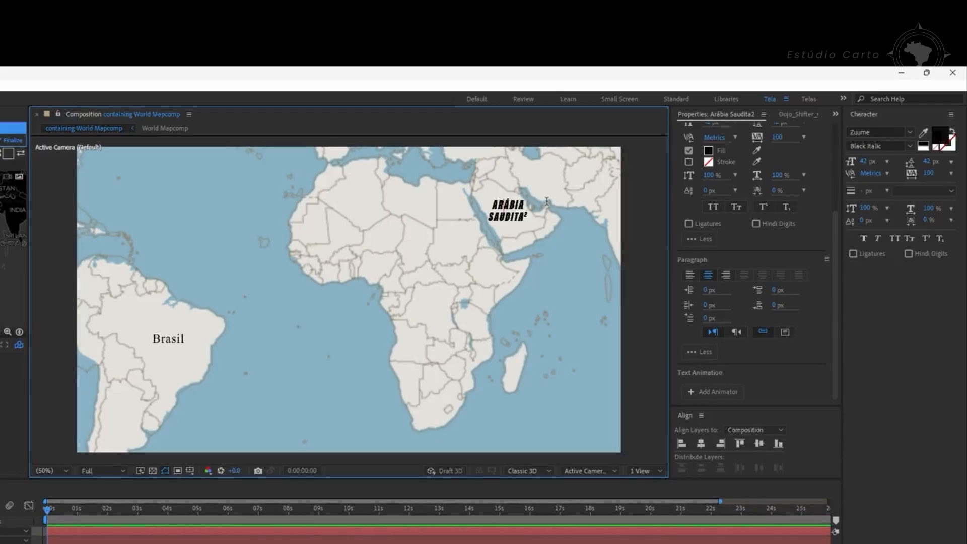
left_click_drag(482, 198, 535, 194)
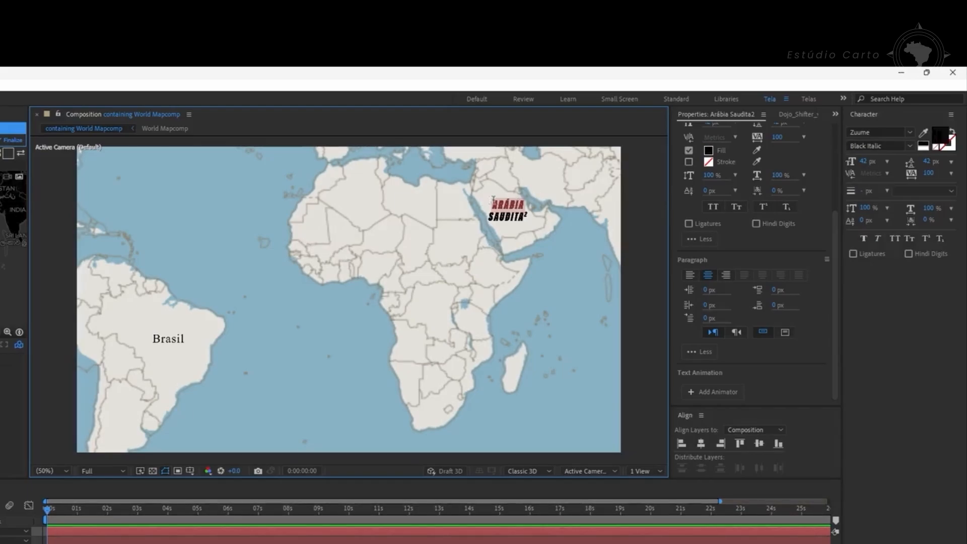
left_click(709, 150)
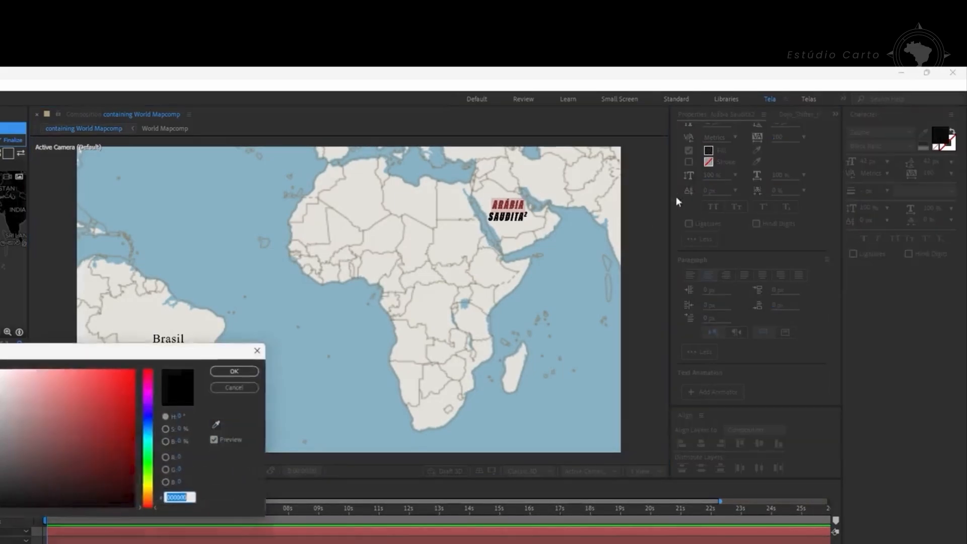
type("FF0000")
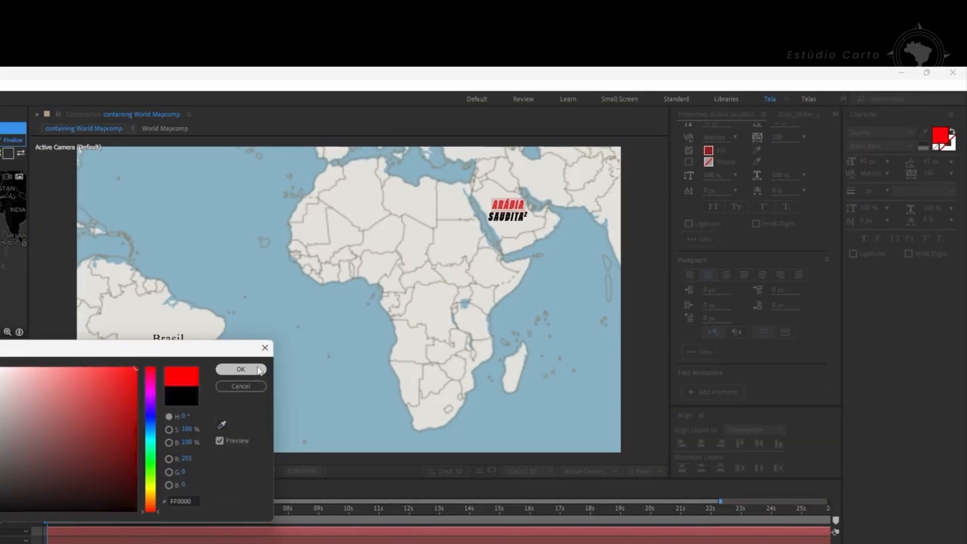
left_click(240, 369)
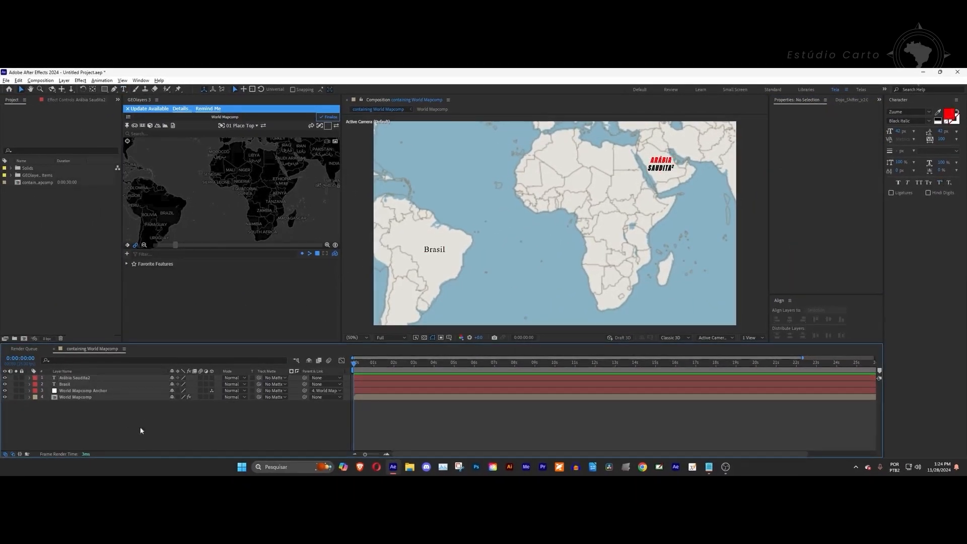
left_click(95, 379)
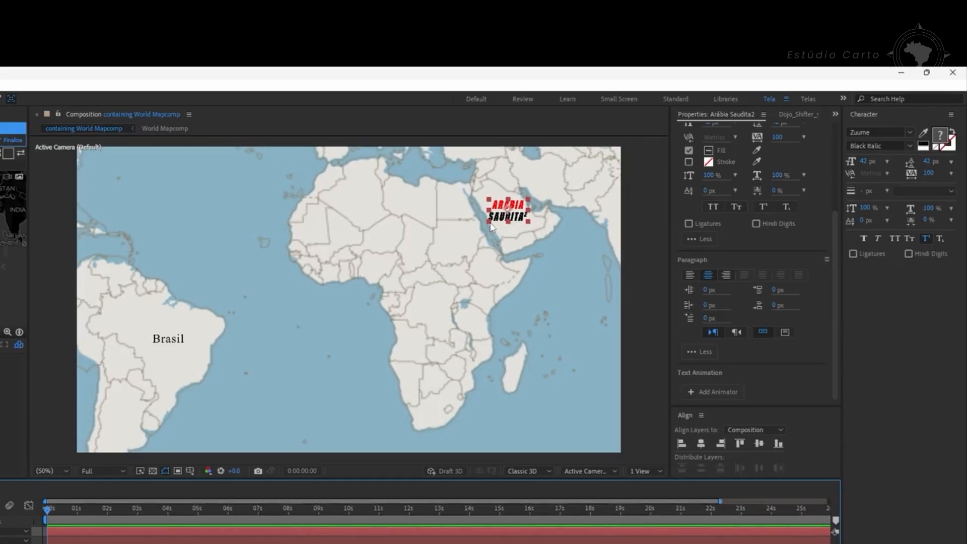
Step: Move the Arábia Saudita label over West Africa, try left alignment, and set its paragraph to right-aligned
left_click(491, 228)
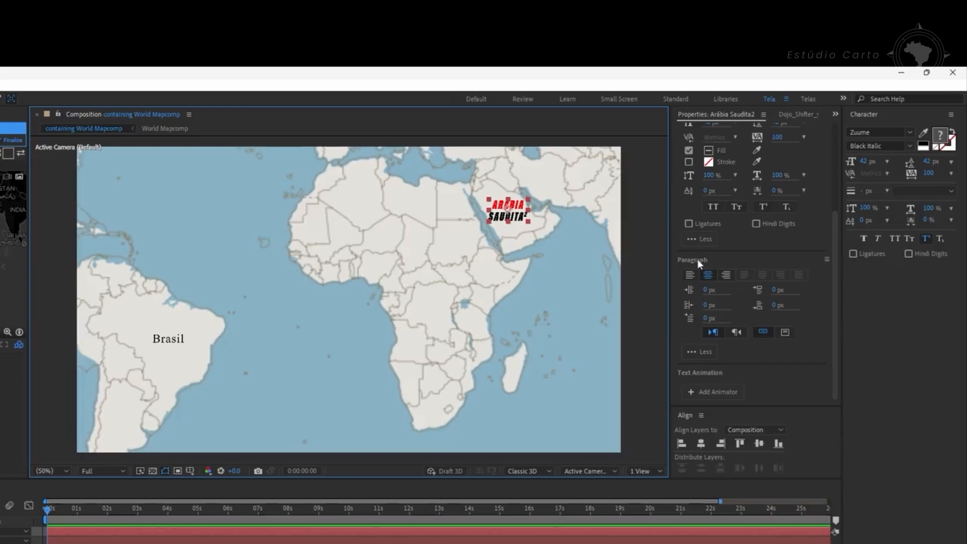
left_click_drag(513, 212, 372, 242)
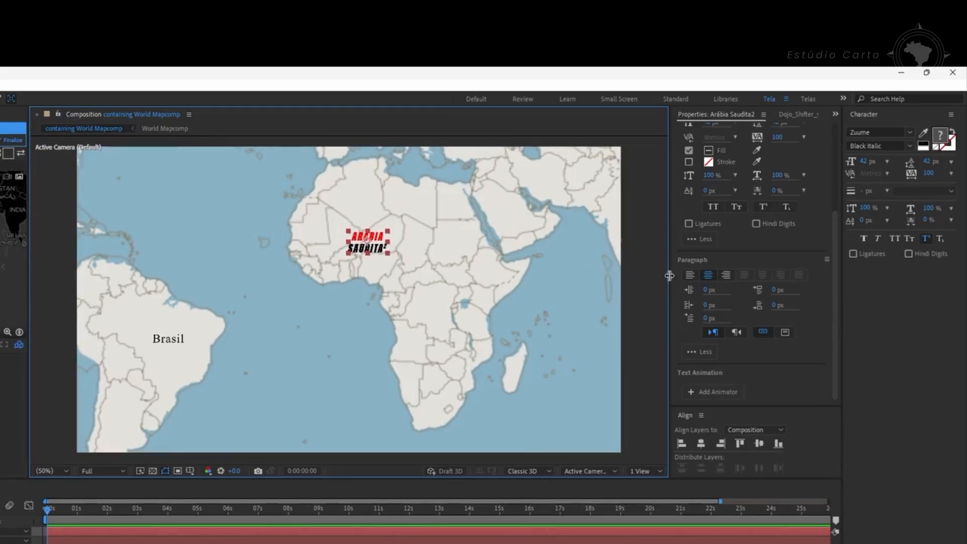
left_click(689, 275)
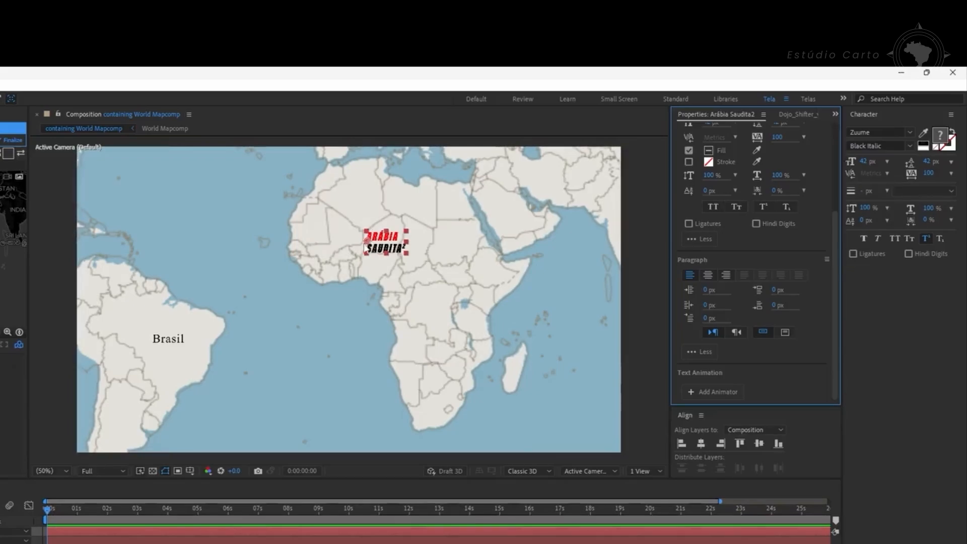
left_click(726, 275)
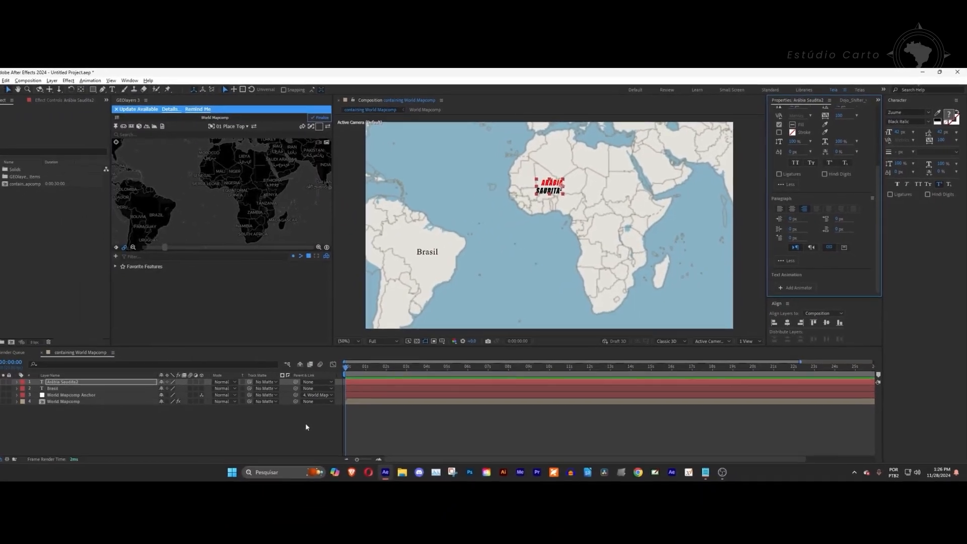
left_click(131, 519)
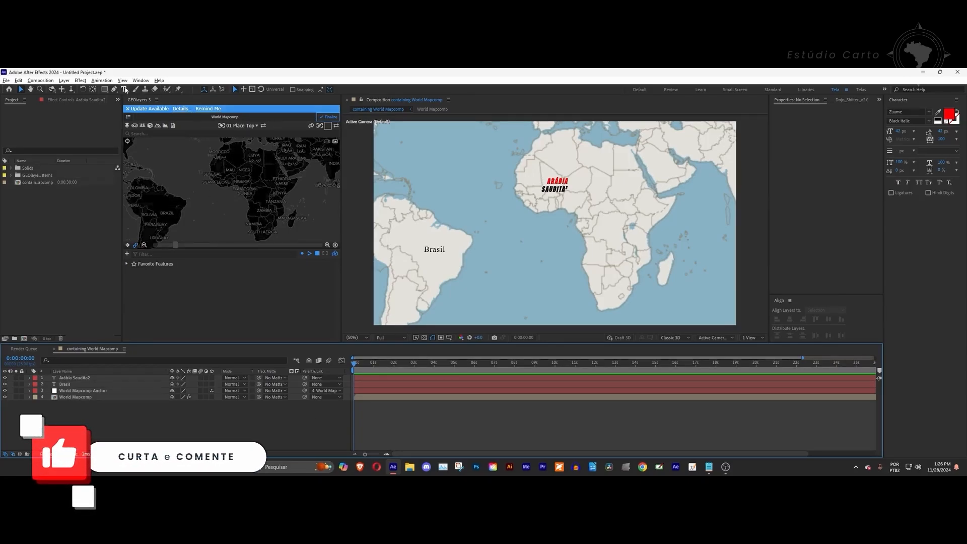
Step: Create a paragraph text box from the South Atlantic across to Madagascar and enter "Madagascar" in it
key("ctrl+t")
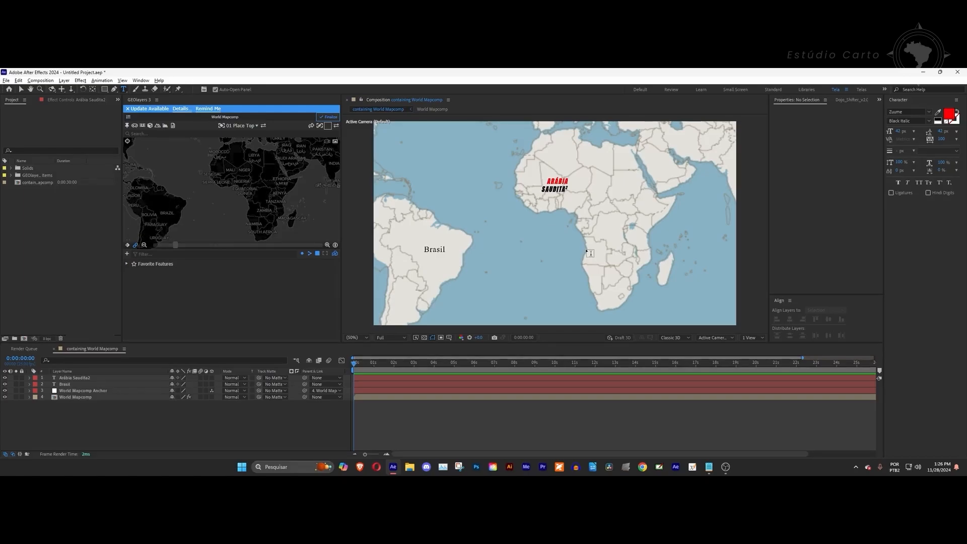
left_click(487, 220)
left_click_drag(602, 285, 667, 301)
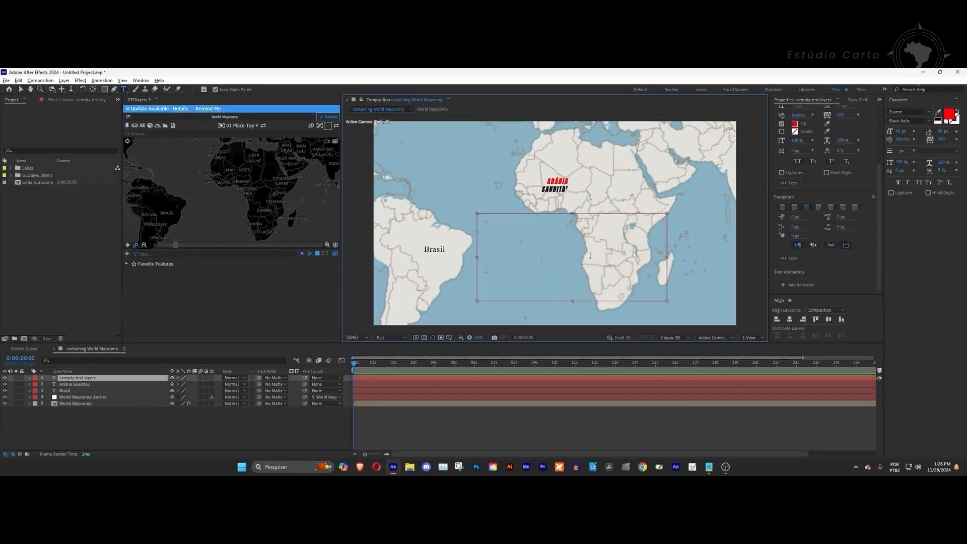
type("Mada")
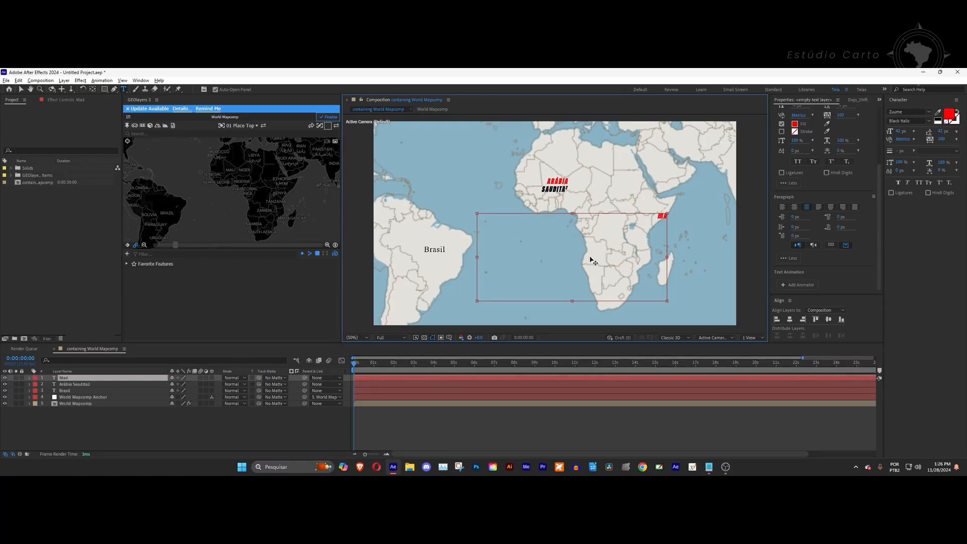
type("gascar")
Step: Try the justify last left, center and right alignments on the Madagascar text, and set it to justify all
double_click(651, 218)
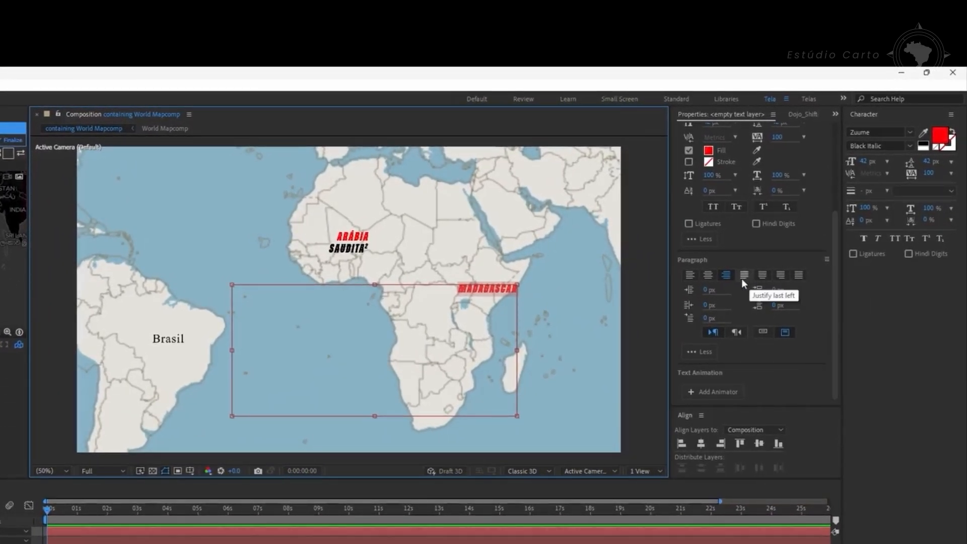
left_click(741, 279)
left_click(763, 274)
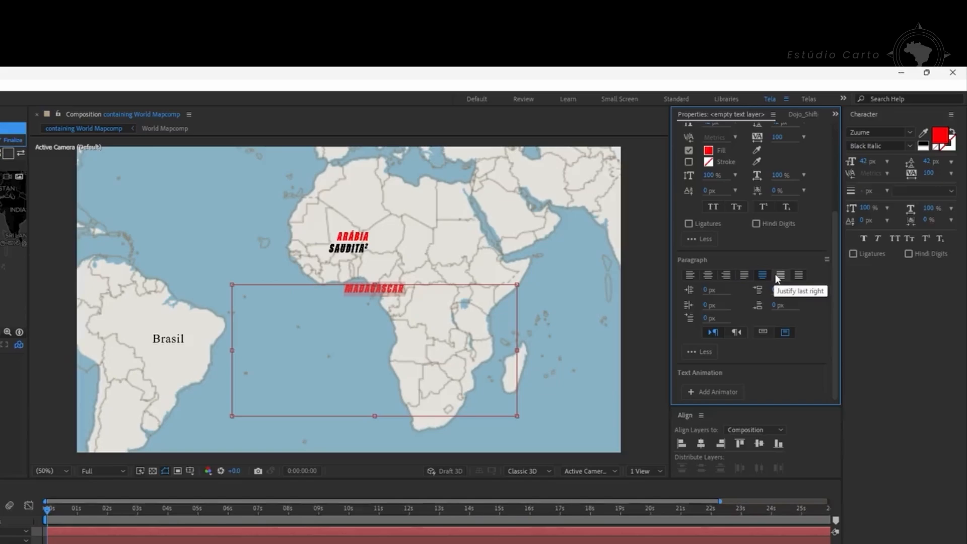
left_click(779, 277)
left_click(799, 276)
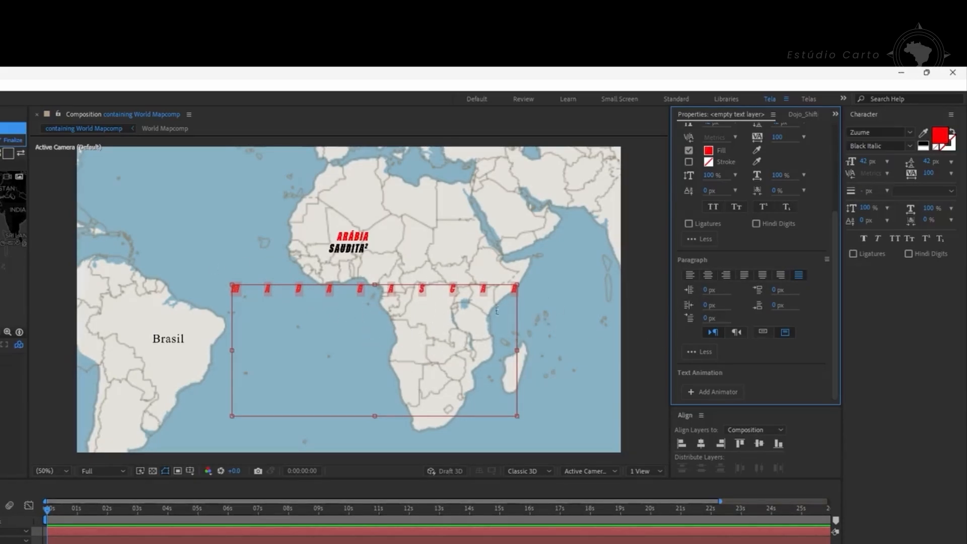
Step: Set the Madagascar paragraph's left indent to 136 px and right indent to 145 px, with vertical scale 119% and horizontal scale 220%
left_click(616, 313)
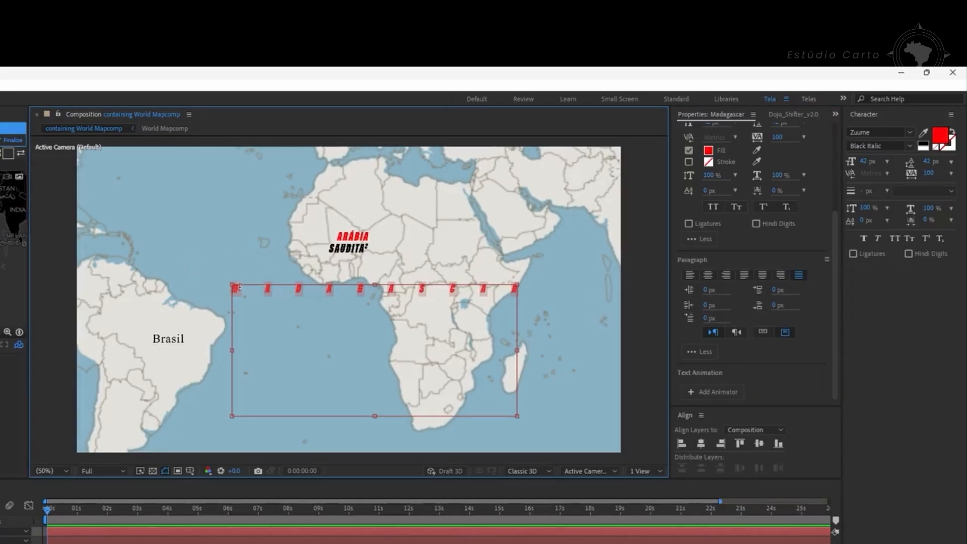
left_click_drag(709, 292, 795, 297)
left_click_drag(710, 306, 776, 313)
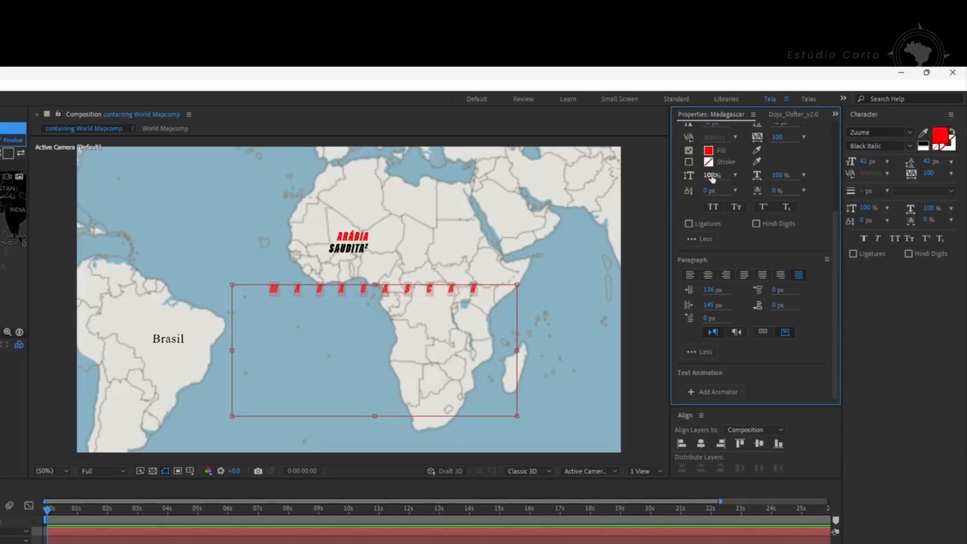
left_click_drag(711, 176, 789, 171)
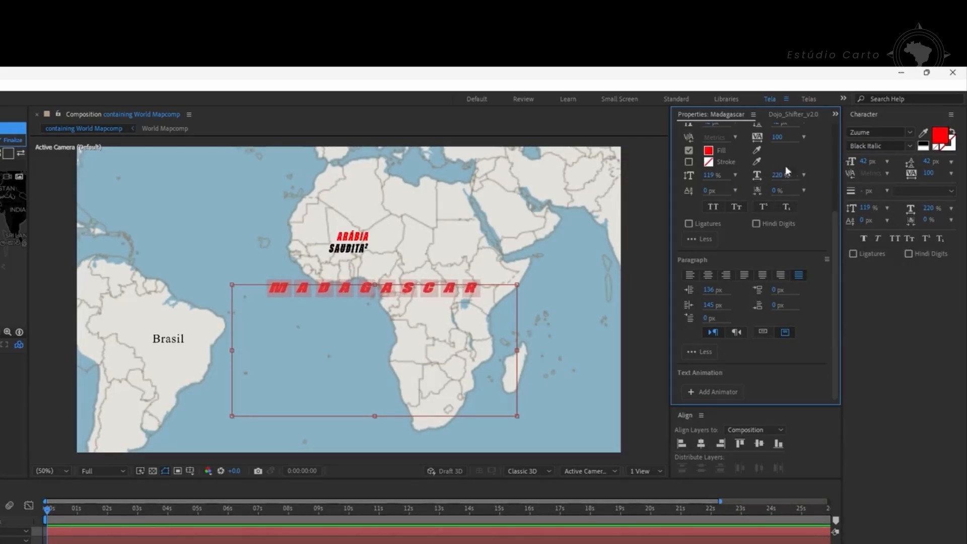
Step: Add a bright green 9 px stroke with round joins to the Madagascar text and deselect the layer
left_click(688, 162)
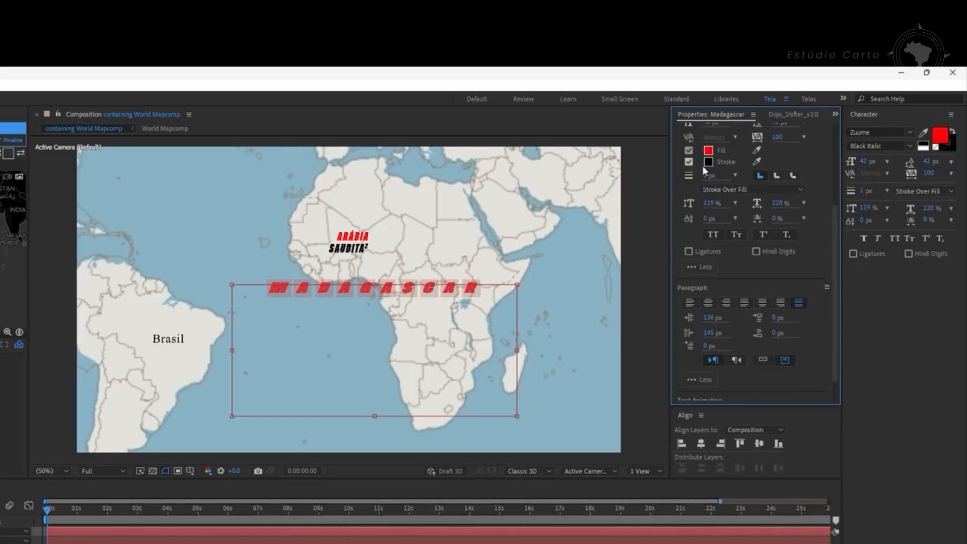
left_click(708, 162)
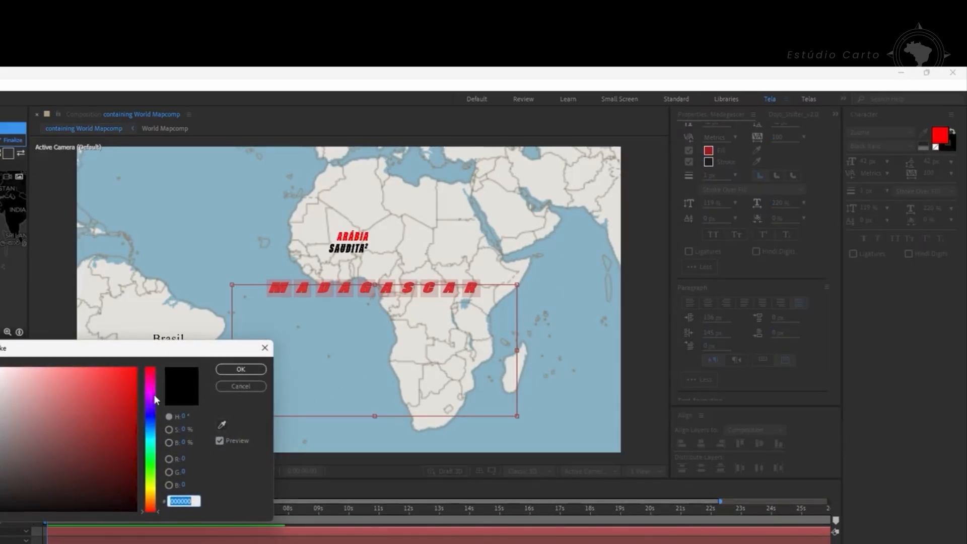
left_click(149, 458)
left_click_drag(45, 438, 137, 368)
left_click(253, 370)
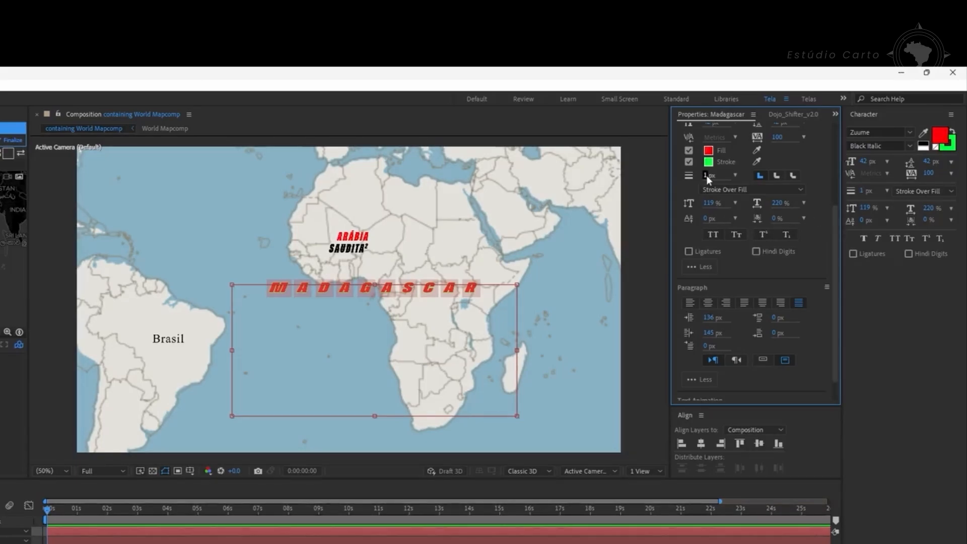
left_click_drag(706, 176, 713, 180)
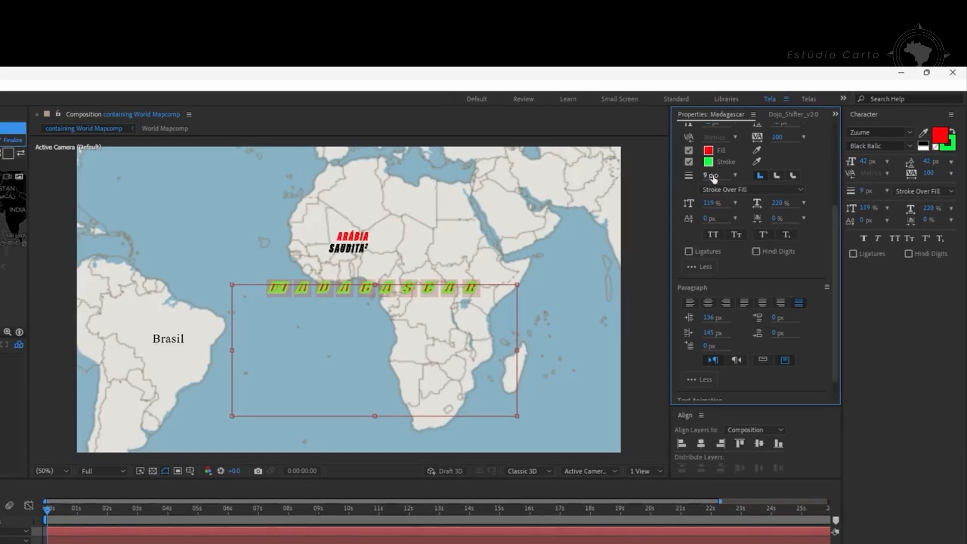
left_click(777, 177)
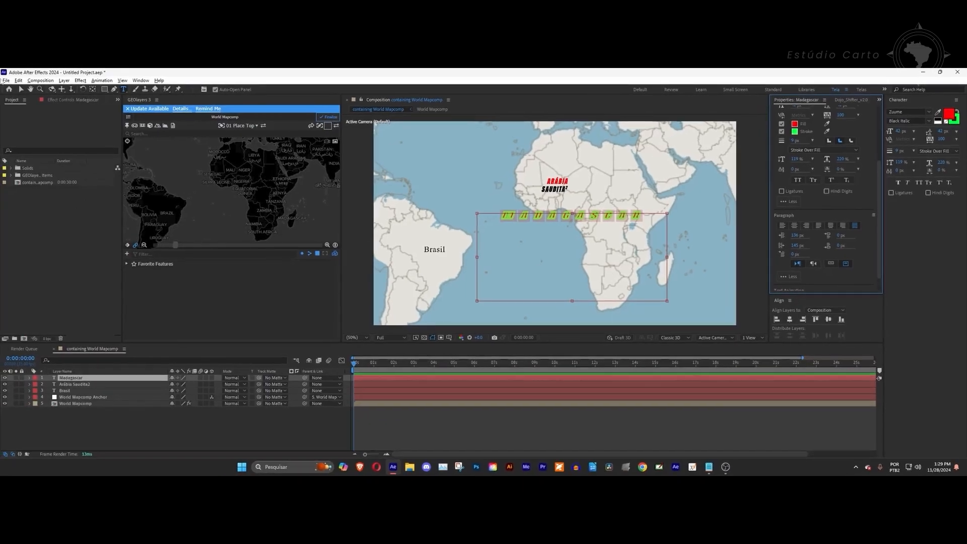
left_click(22, 91)
left_click(86, 424)
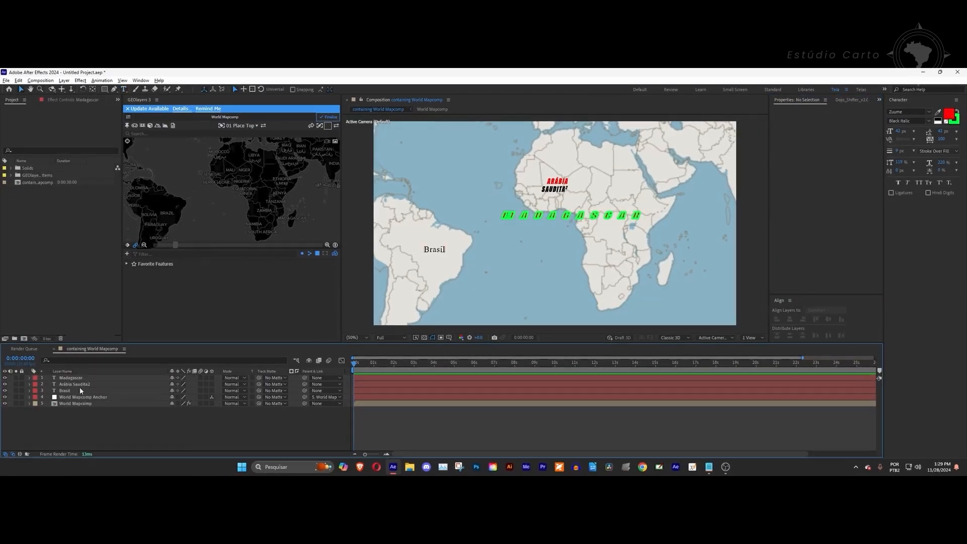
Step: Scale the Madagascar layer to 495% and move it back over the map, across the Atlantic and Africa
left_click(80, 377)
key("s")
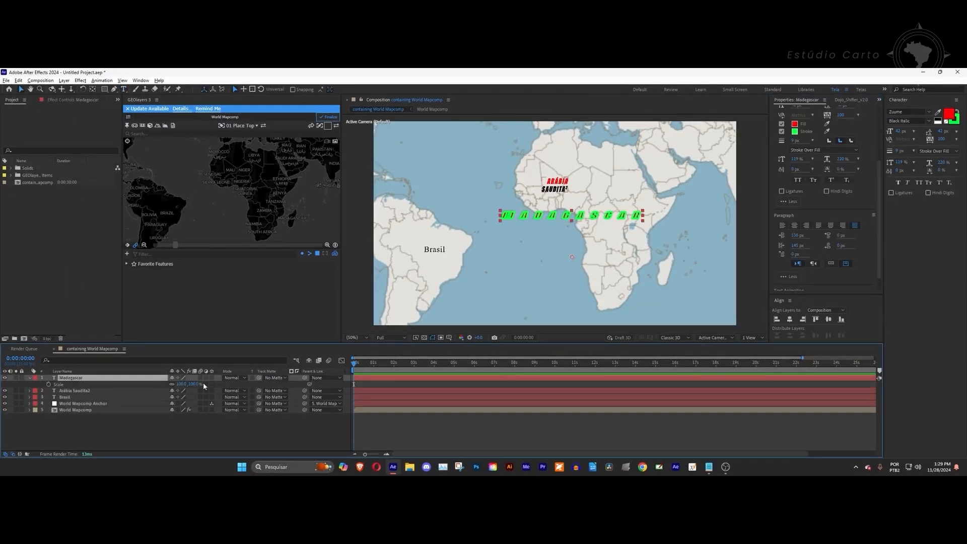
left_click_drag(181, 384, 257, 391)
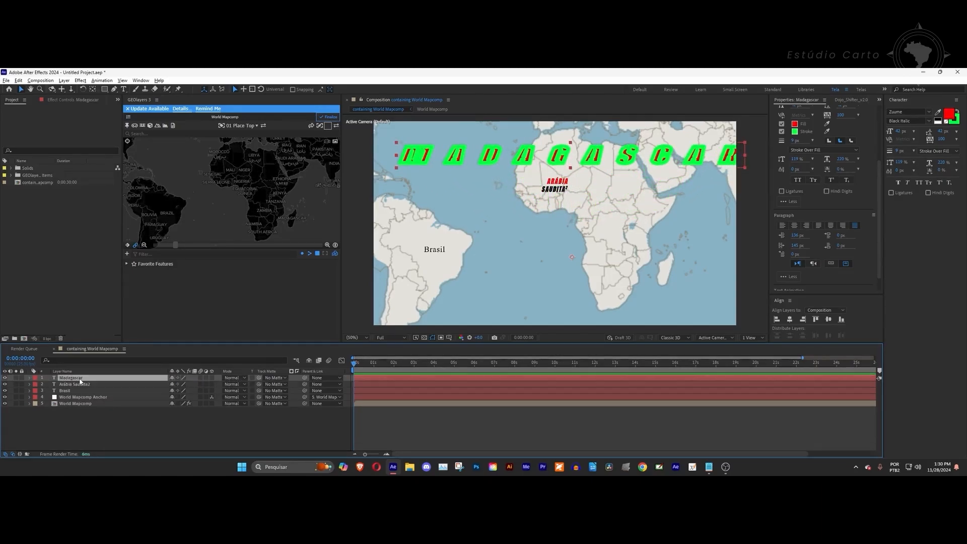
left_click_drag(182, 384, 251, 386)
scroll(524, 225, "down", 4)
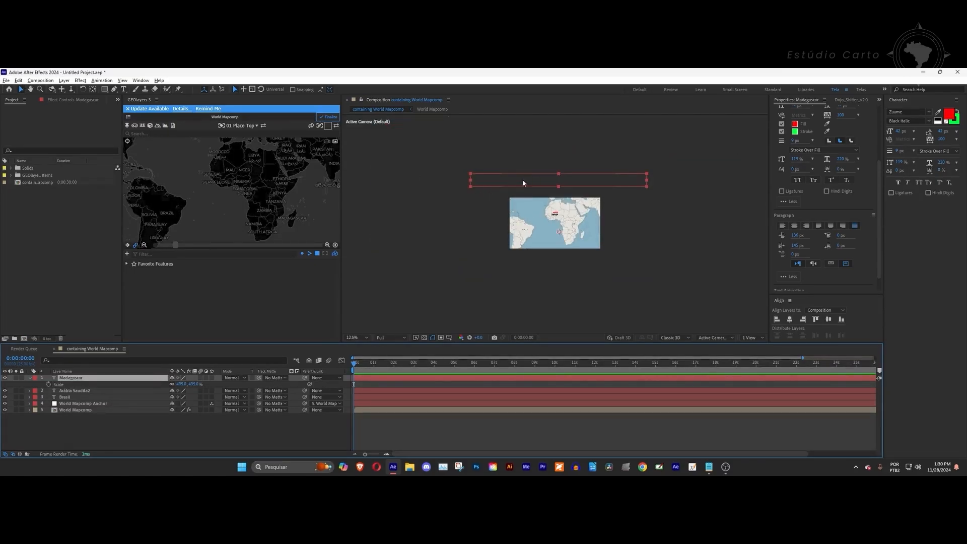
left_click_drag(525, 182, 574, 219)
scroll(504, 224, "up", 1)
scroll(503, 224, "up", 4)
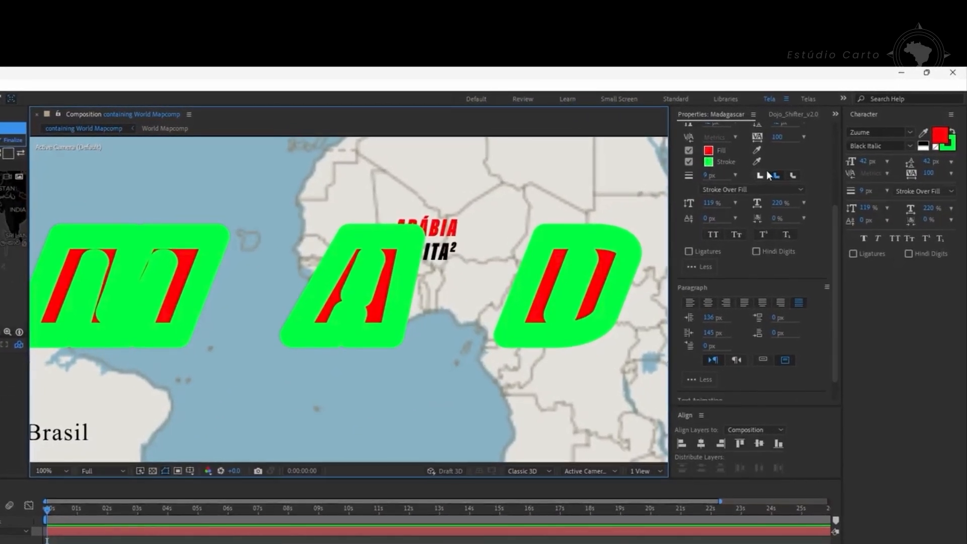
Step: Try the miter and round stroke joins on the Madagascar text and set the join to bevel
left_click(761, 175)
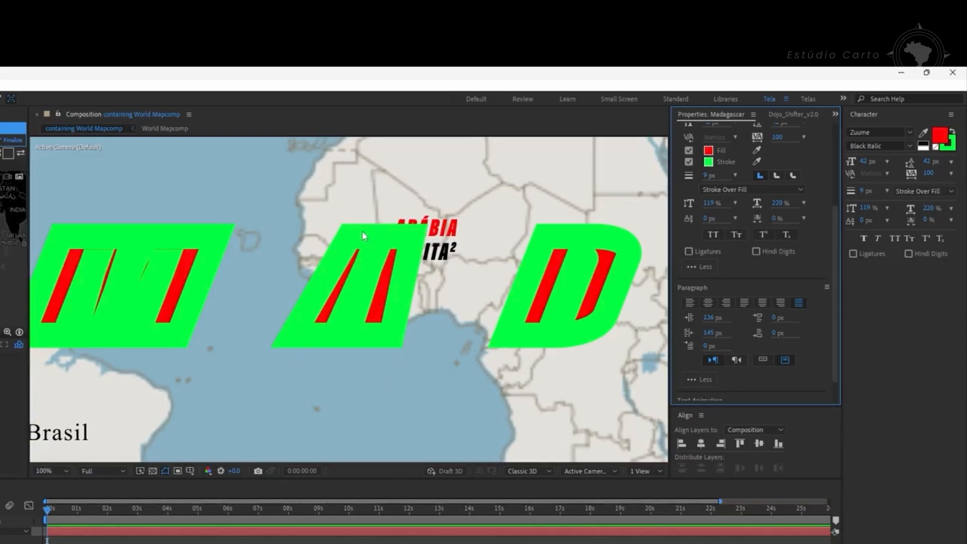
left_click(777, 176)
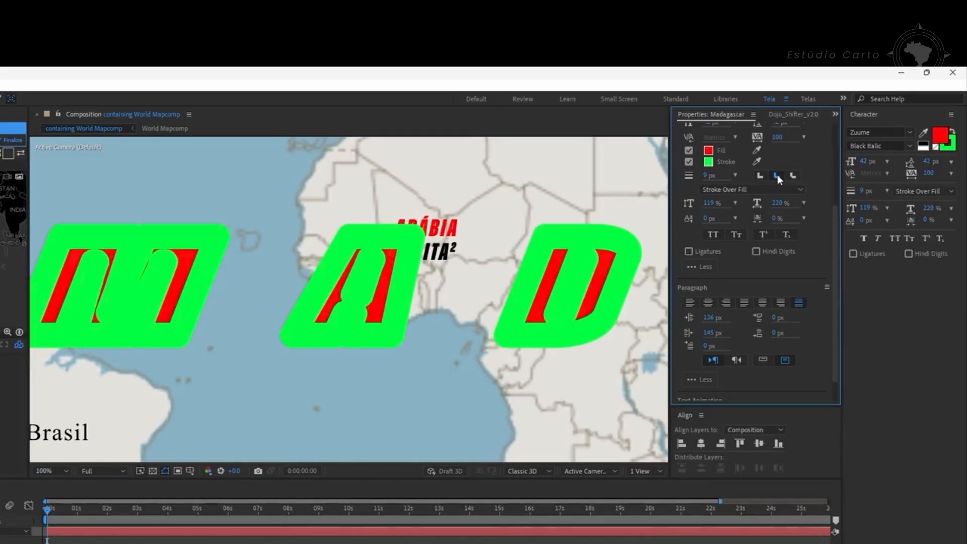
left_click(790, 175)
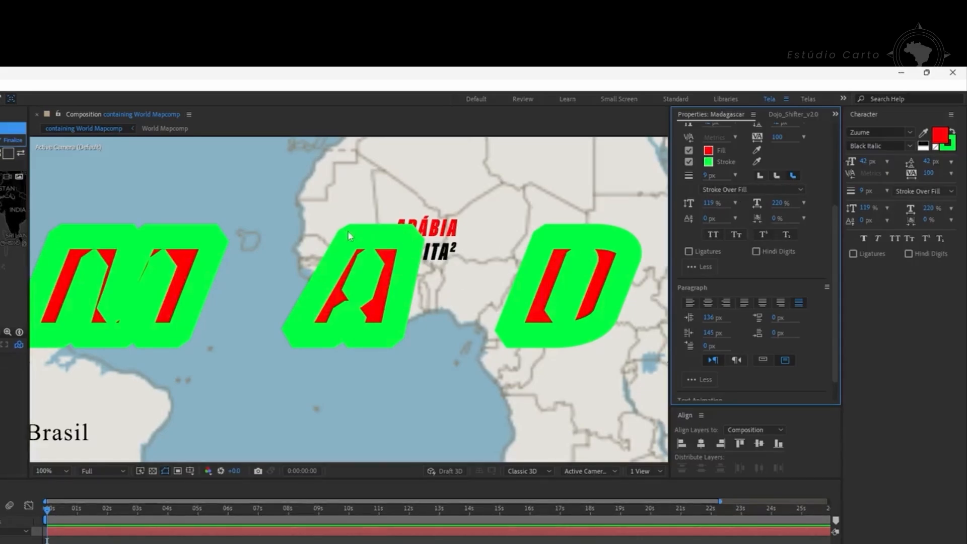
Step: Set the Madagascar text to Fill Over Stroke, then try All Fills over All Strokes and undo that option
left_click(758, 192)
left_click(751, 204)
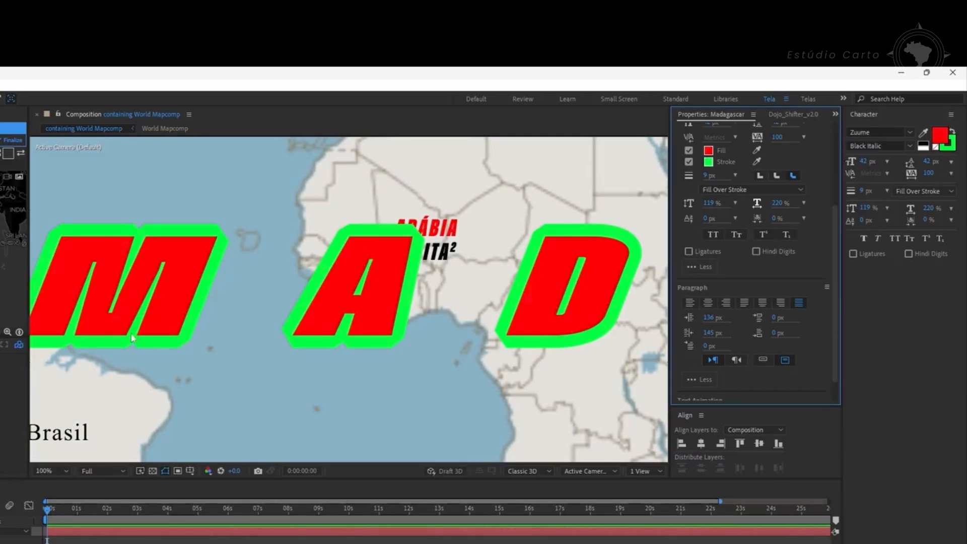
left_click(730, 190)
left_click(725, 228)
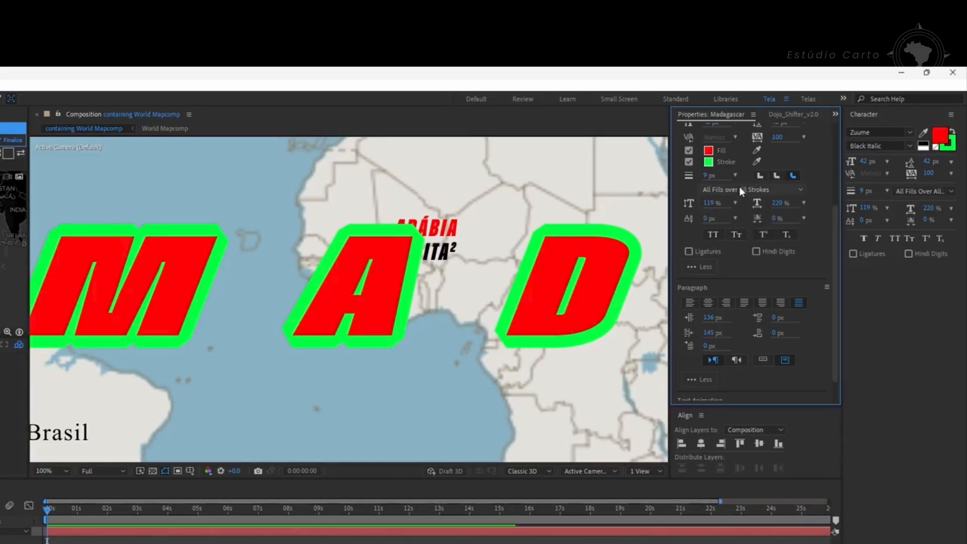
key("ctrl+z")
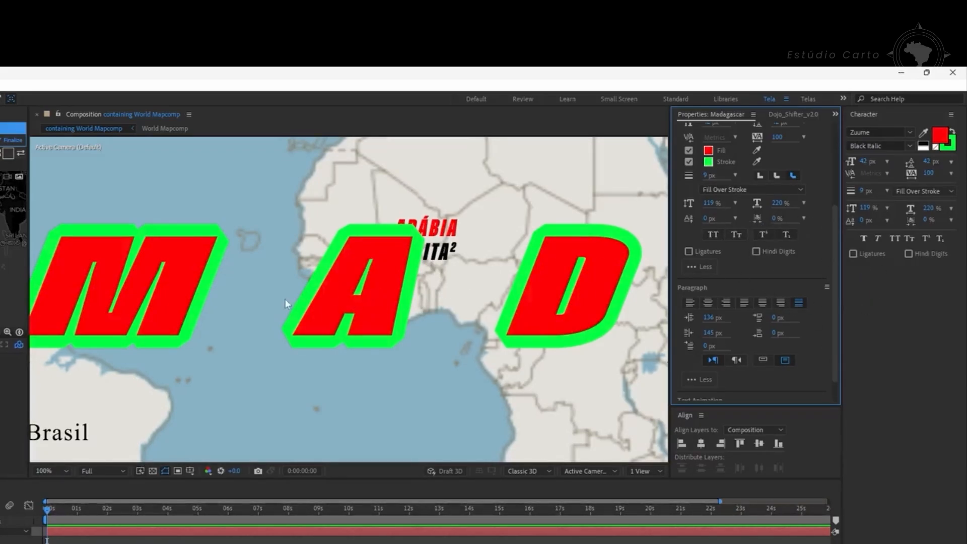
Step: Set the Madagascar text's fill to the ocean blue 81ADC0 sampled from the map
left_click(708, 150)
left_click_drag(139, 399, 151, 367)
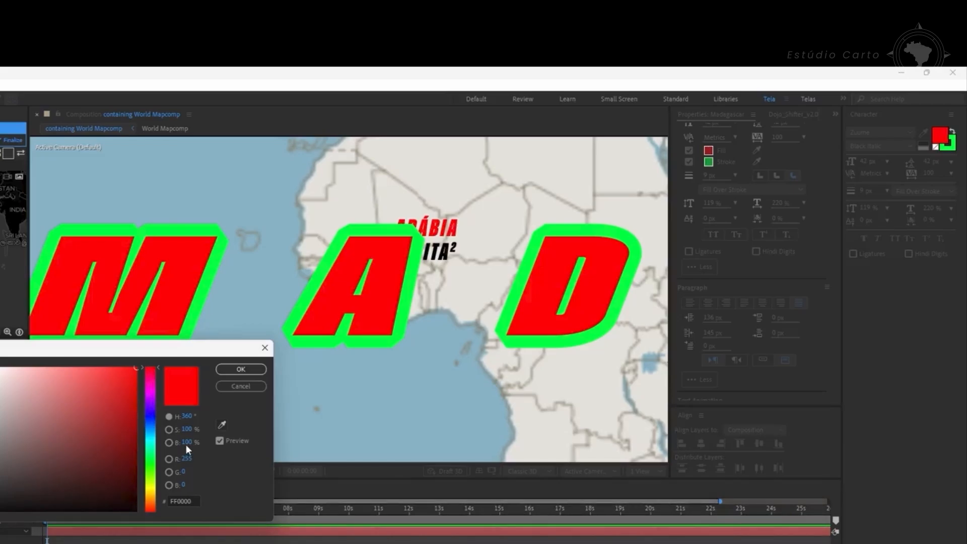
left_click(221, 425)
left_click(268, 202)
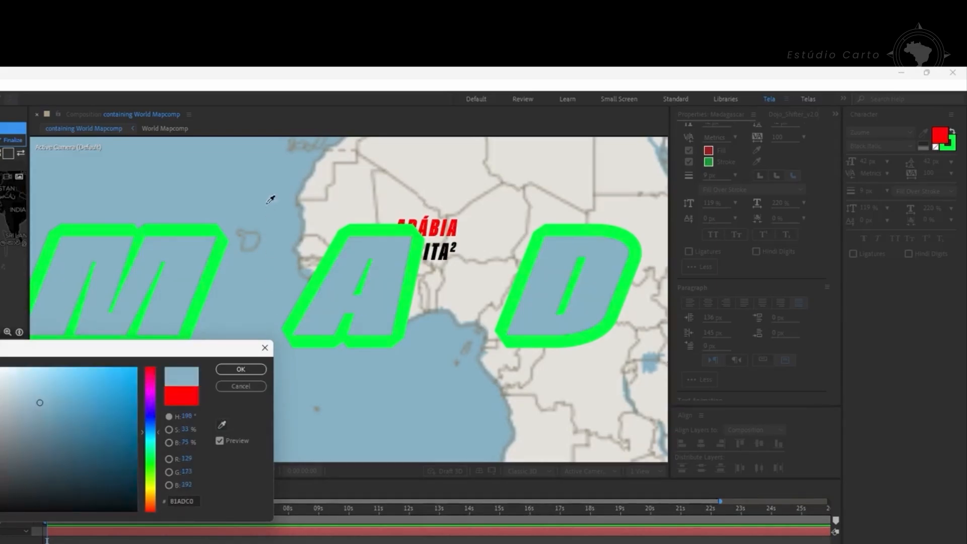
left_click(192, 177)
left_click(237, 369)
scroll(512, 332, "down", 2)
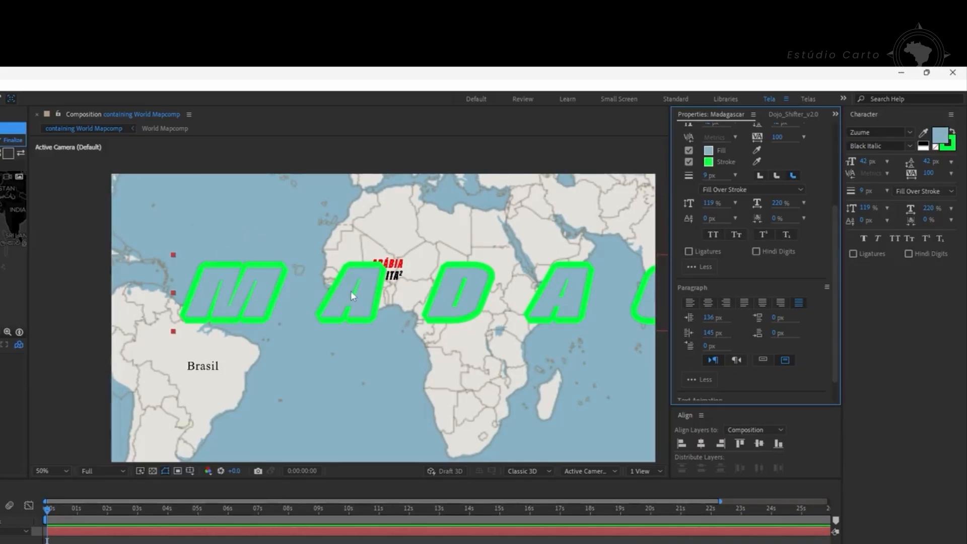
left_click(709, 150)
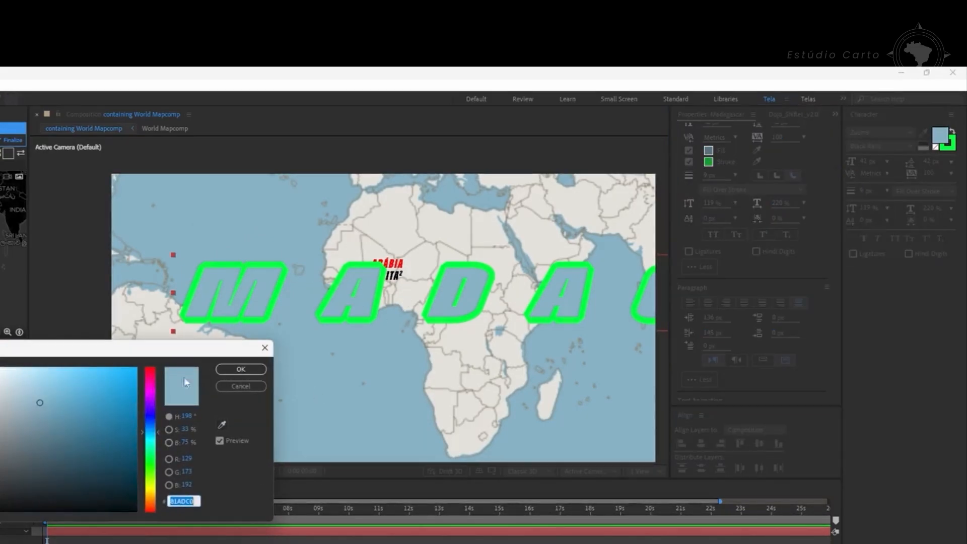
left_click(243, 368)
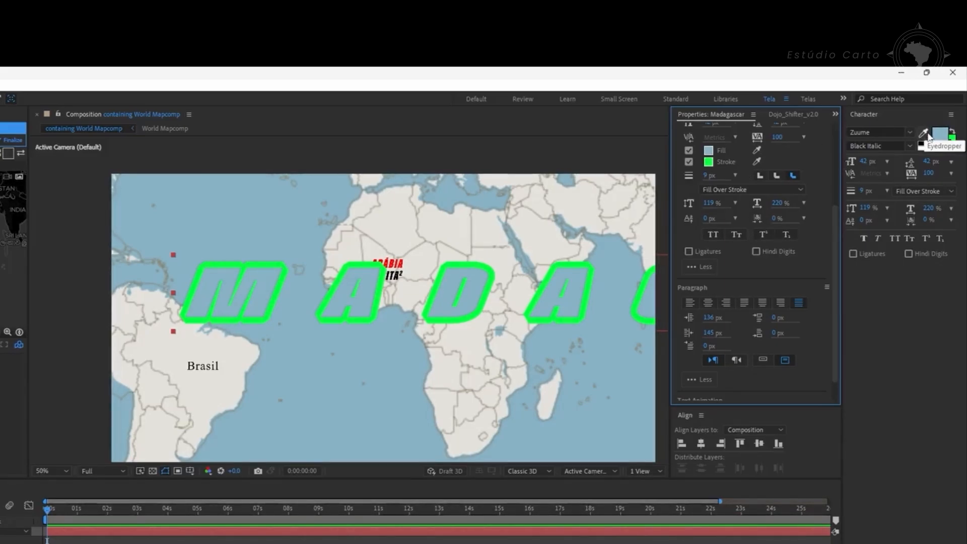
Step: Fit the composition in view, collapse the Madagascar layer's properties and pan the World Mapcomp to test whether the labels follow
left_click(38, 470)
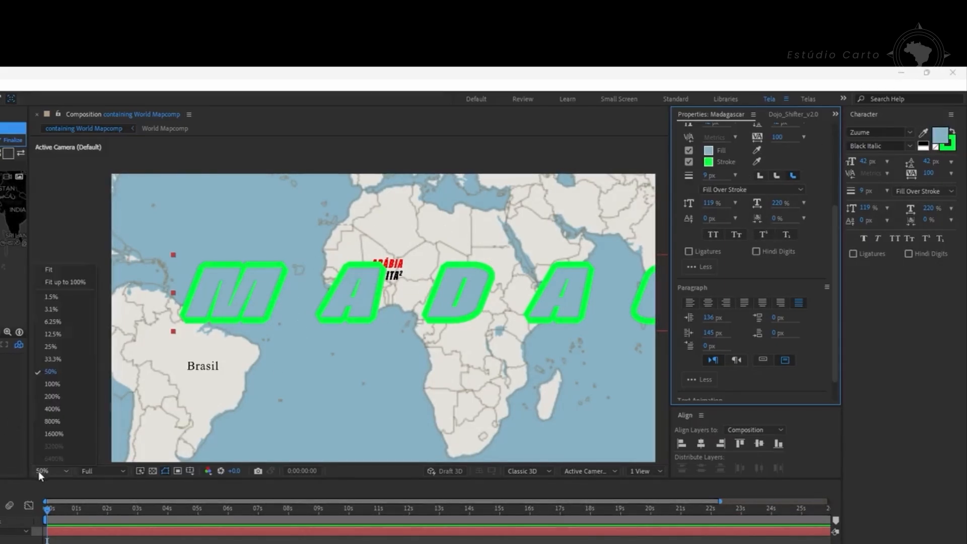
left_click(65, 281)
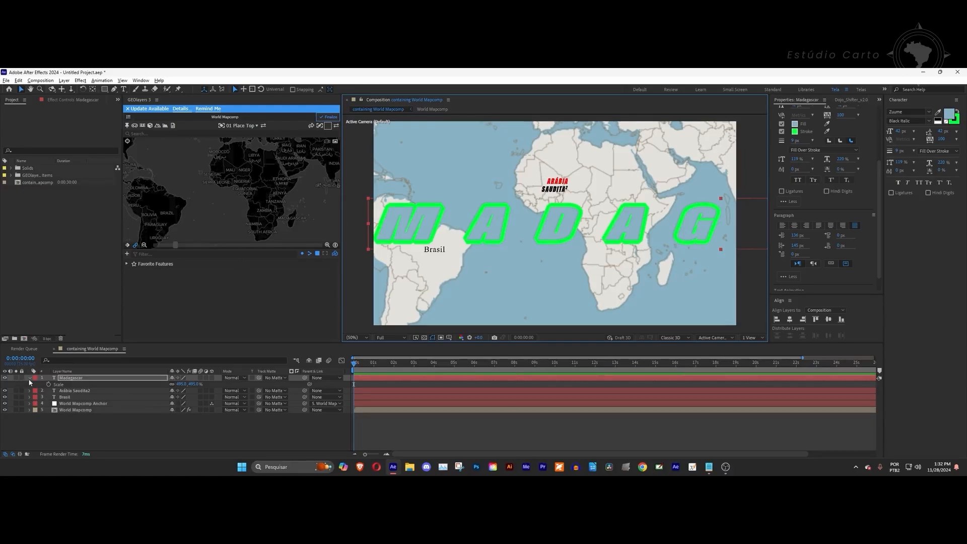
left_click(30, 378)
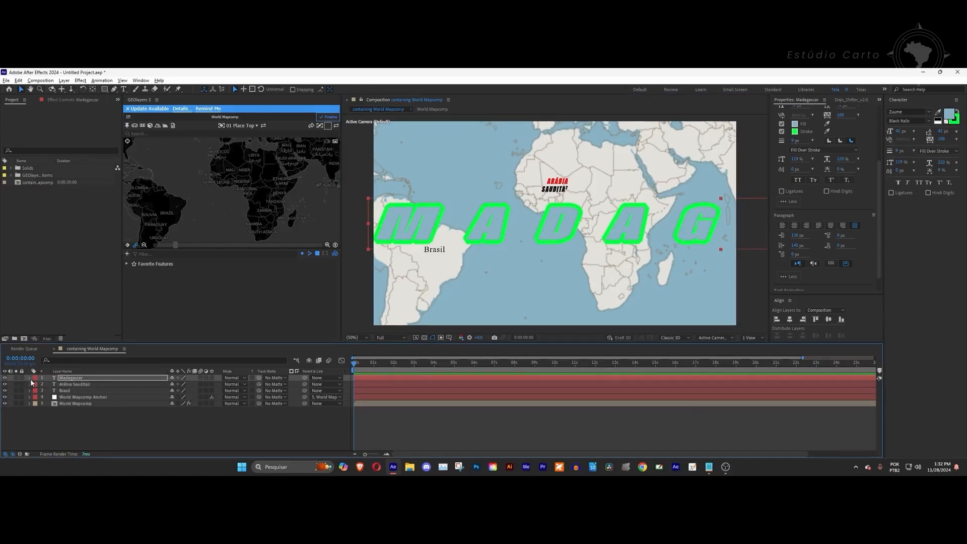
left_click(90, 404)
left_click_drag(208, 194, 235, 200)
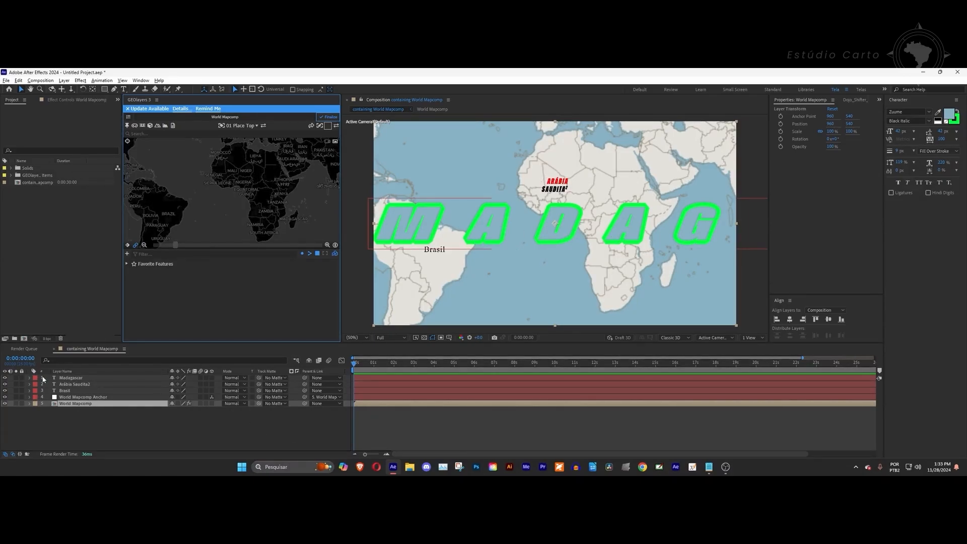
Step: Hide the Arábia Saudita2 and Madagascar layers and turn the Brasil text into a 3D layer
left_click(5, 384)
left_click(5, 378)
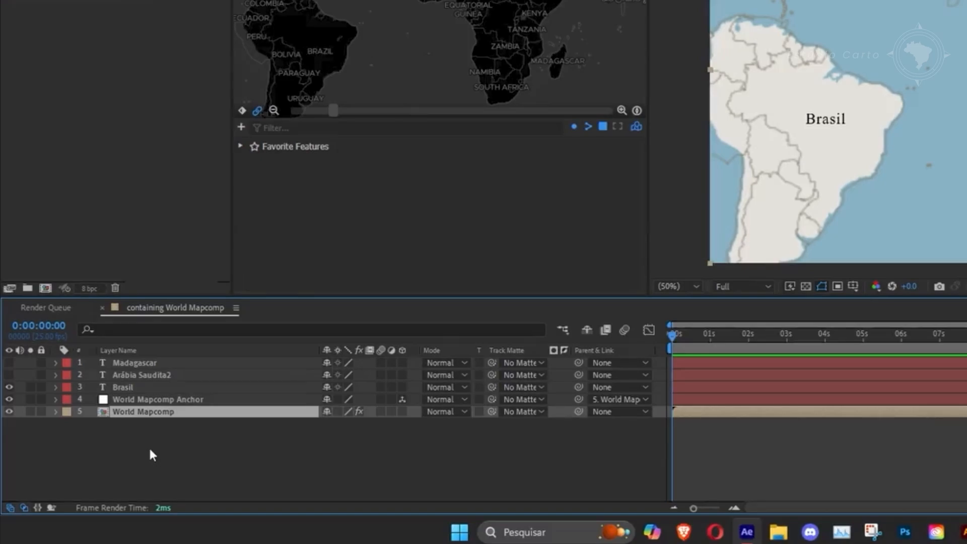
left_click(135, 386)
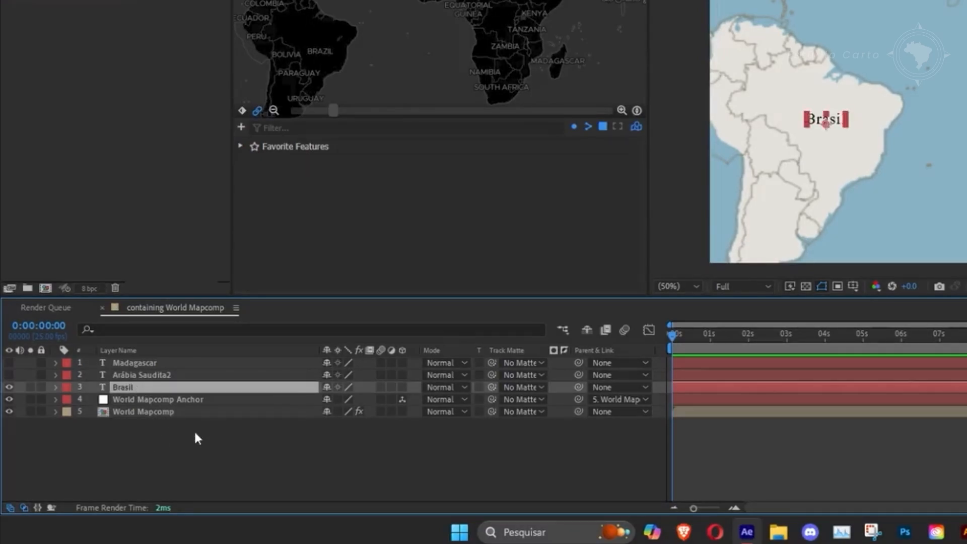
left_click(402, 387)
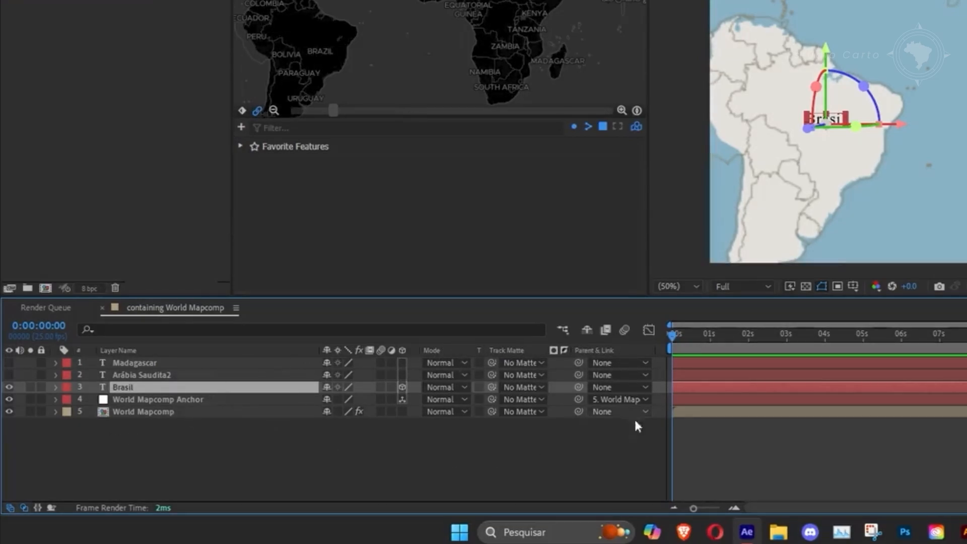
Step: Parent the Brasil layer to World Mapcomp Anchor and pan the map in GEOlayers to test the link
right_click(295, 353)
mouse_move(355, 399)
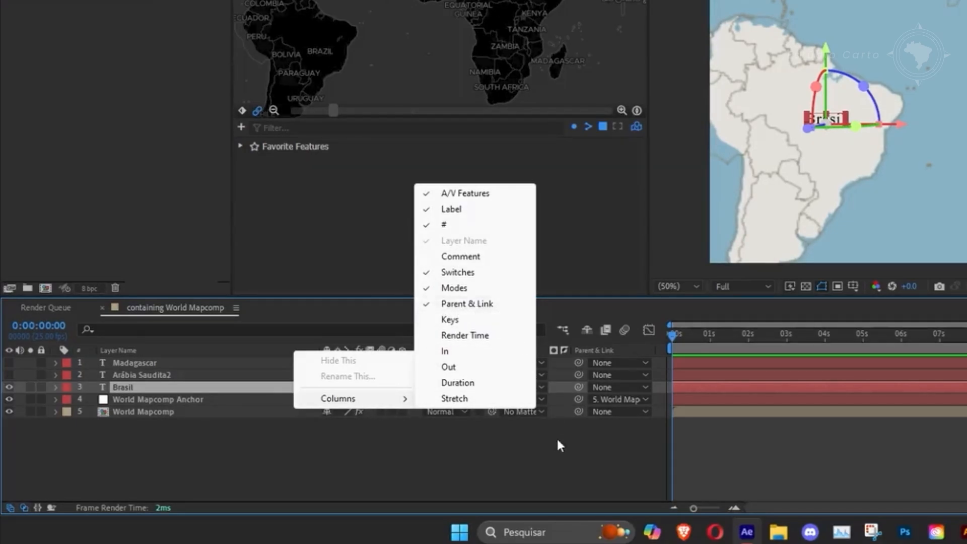
left_click(580, 383)
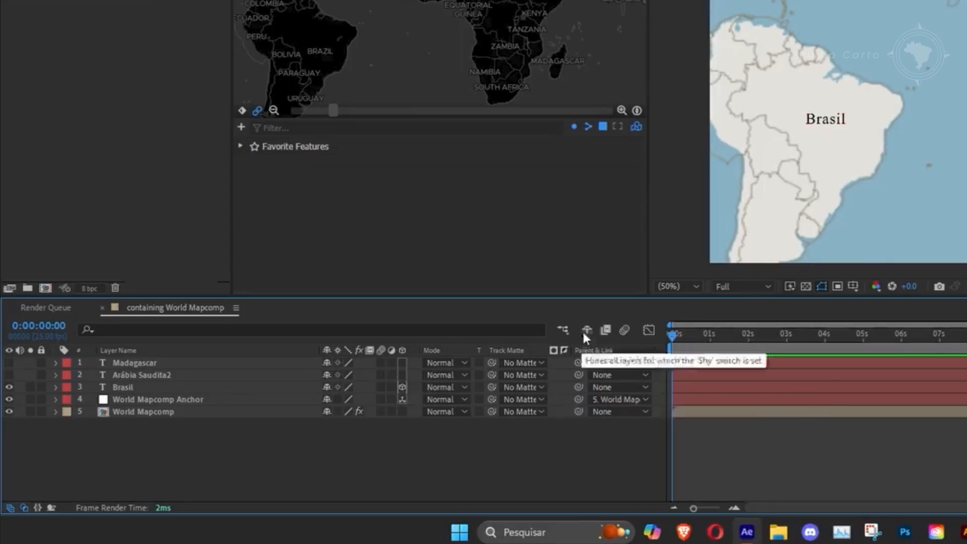
left_click_drag(577, 386, 196, 405)
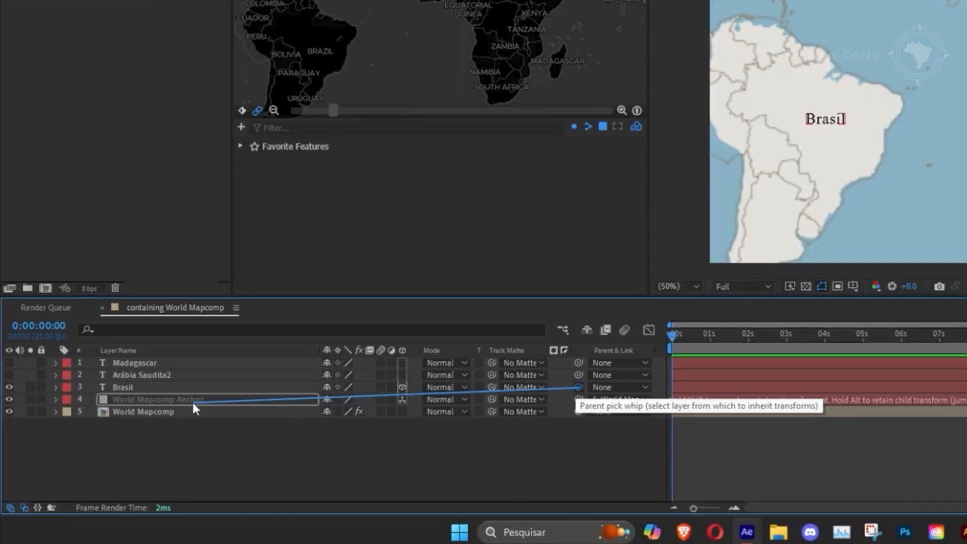
mouse_move(192, 401)
left_mouse_down()
mouse_move(162, 400)
mouse_move(532, 376)
mouse_move(205, 383)
mouse_move(196, 401)
left_mouse_up()
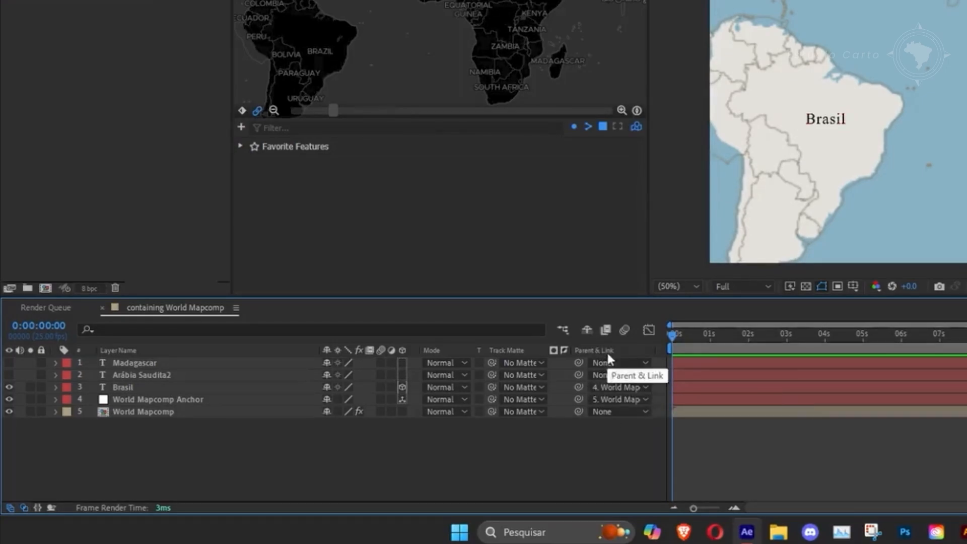
left_click(619, 387)
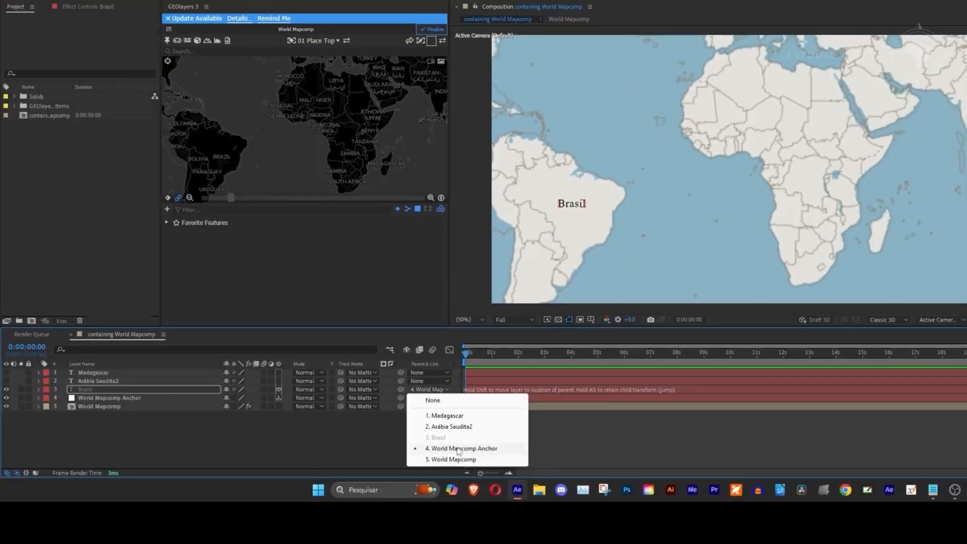
left_click(557, 454)
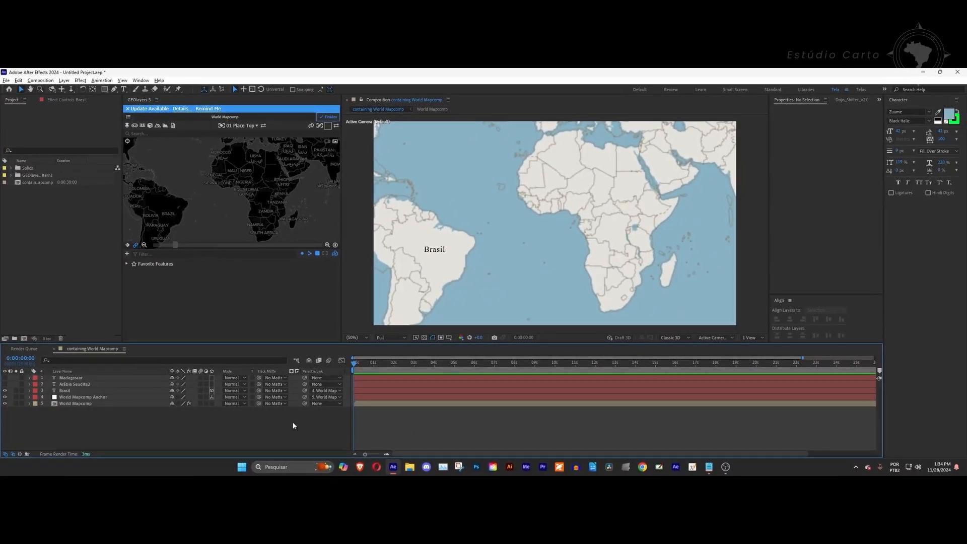
left_click_drag(270, 190, 226, 184)
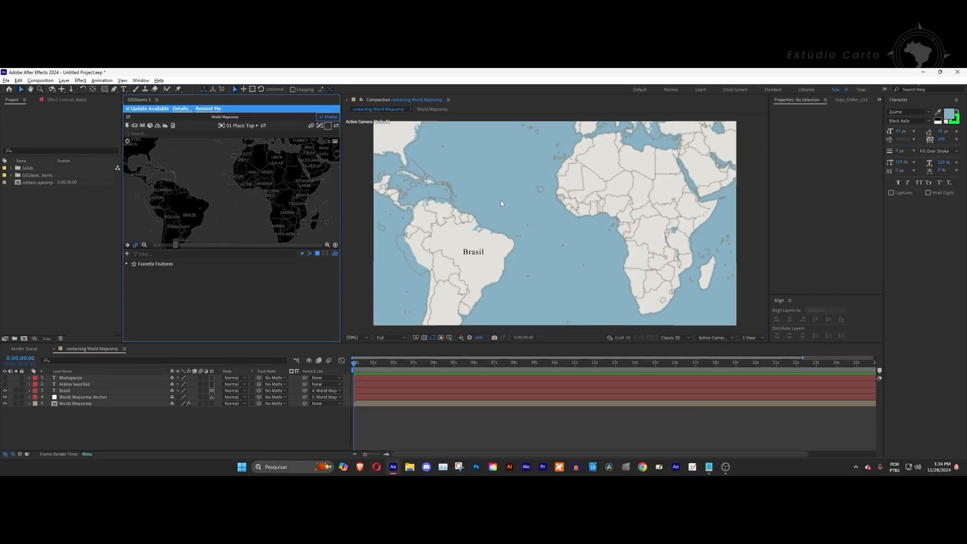
Step: Show the Madagascar layer, test its scaling and center its anchor point on the text
left_click(5, 377)
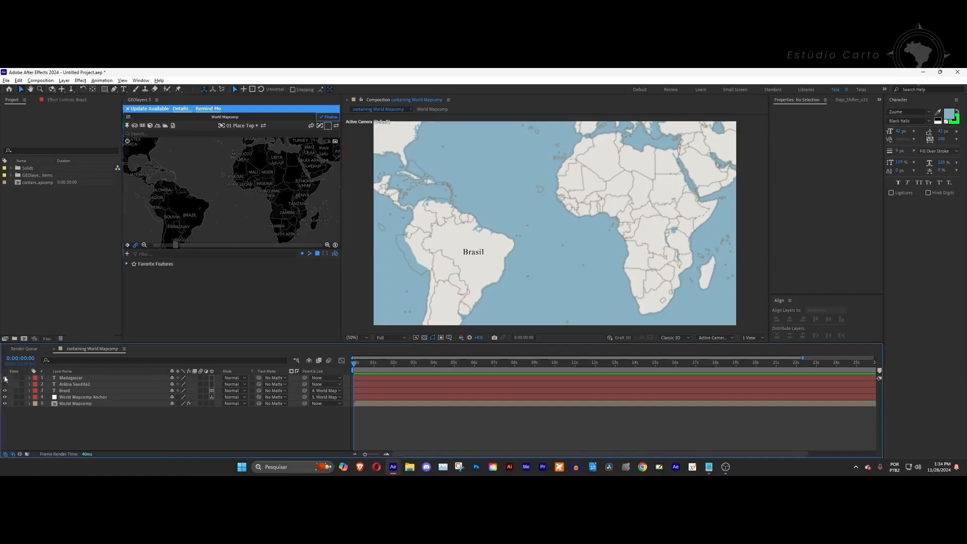
left_click(96, 378)
key("s")
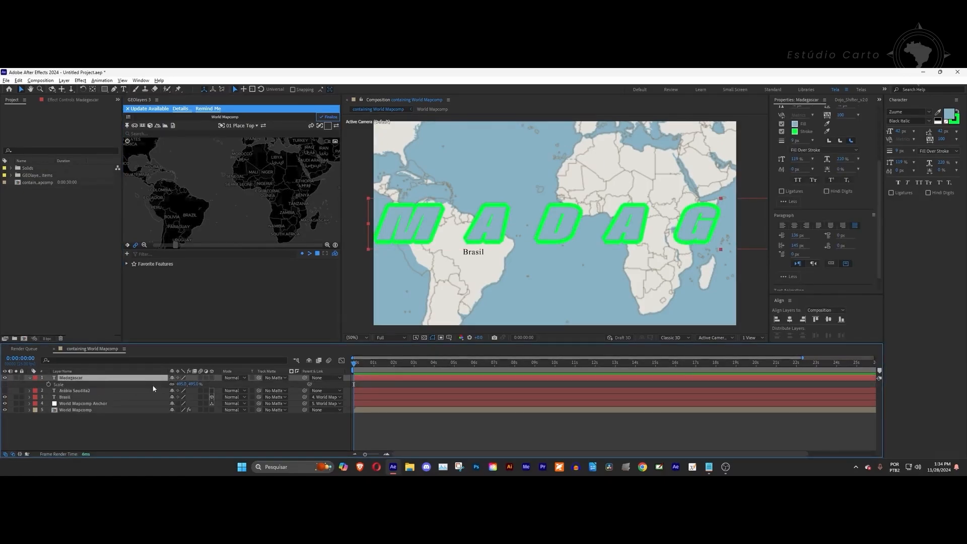
key("comma")
key("comma")
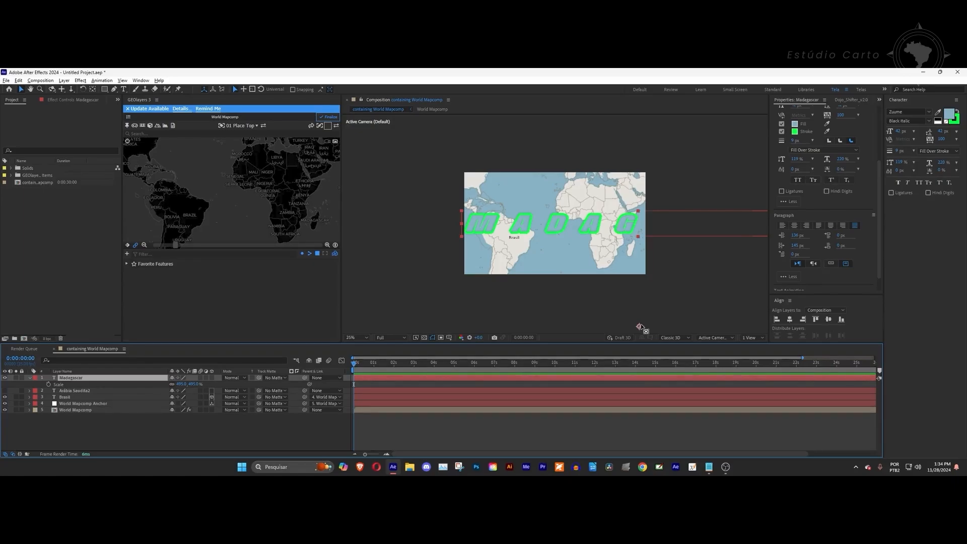
key("y")
key("v")
mouse_move(192, 385)
left_mouse_down()
mouse_move(161, 385)
mouse_move(178, 385)
left_mouse_up()
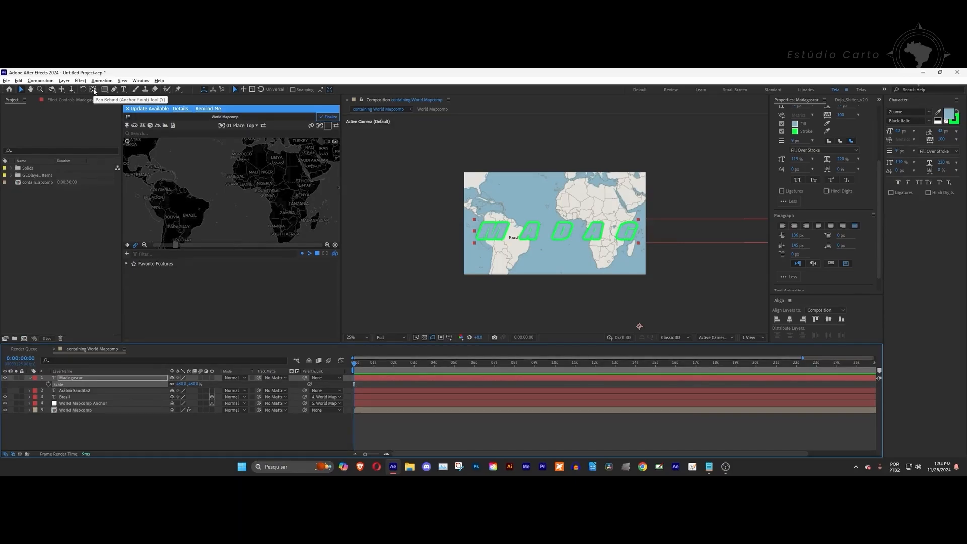
key("y")
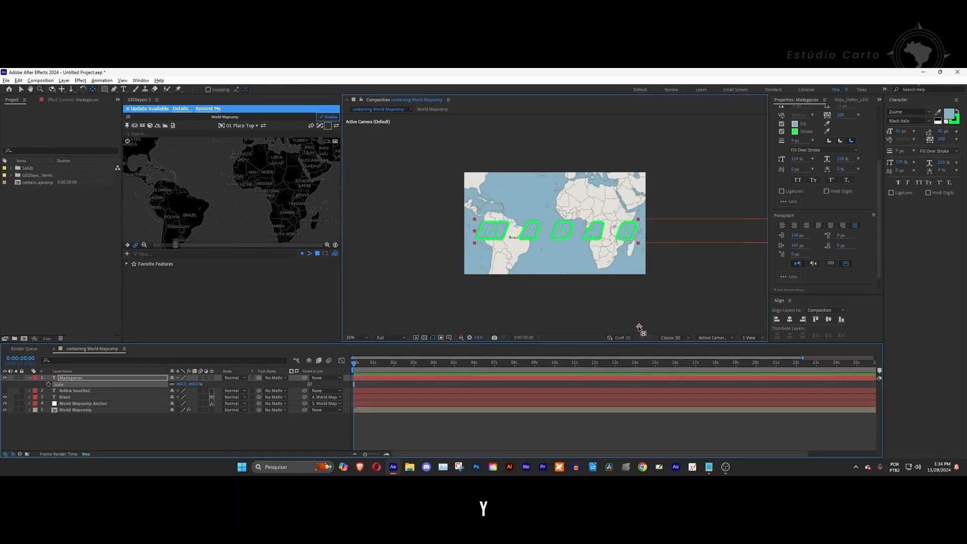
key("ctrl+alt+Home")
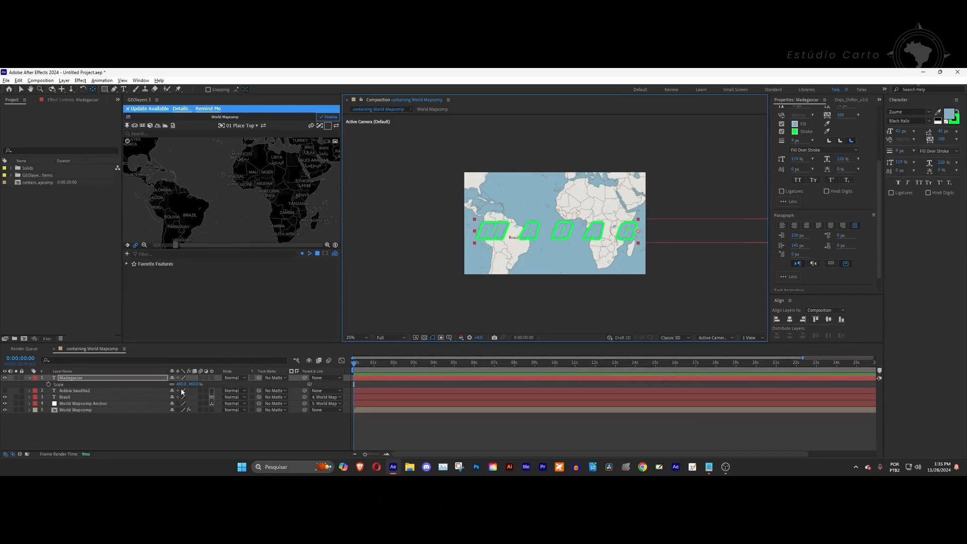
Step: Move the Madagascar text over the island of Madagascar and scale the layer down to 50%
left_click_drag(182, 387, 66, 382)
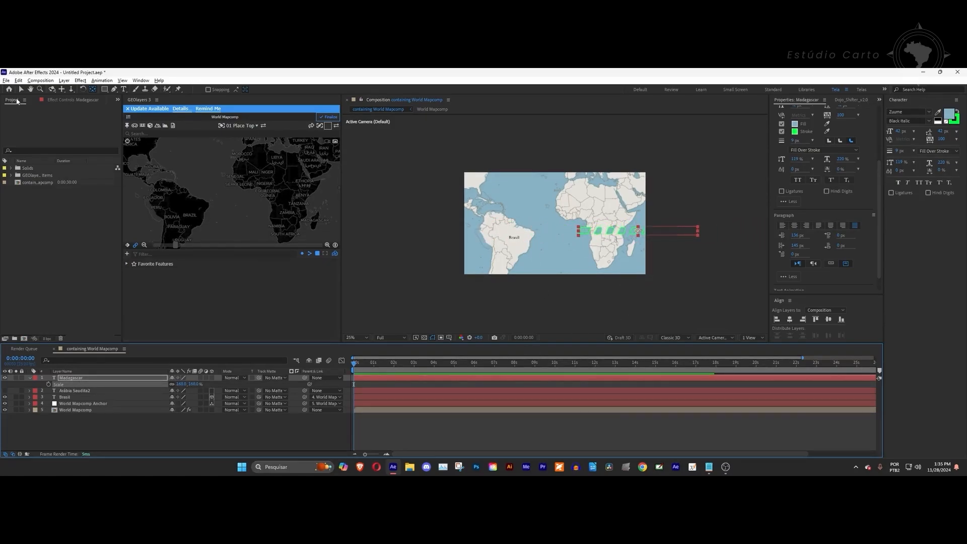
scroll(751, 246, "up", 1)
left_click_drag(723, 243, 708, 276)
left_click(195, 383)
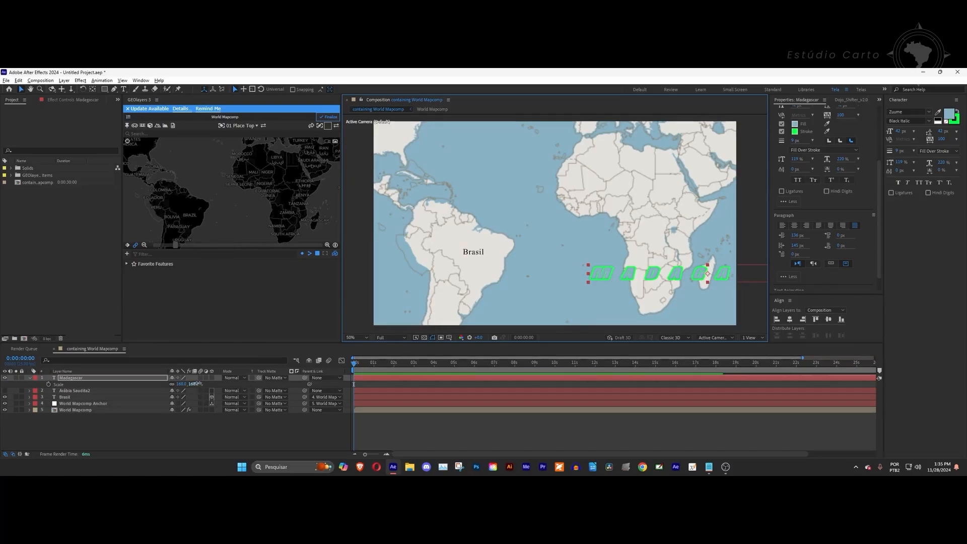
key("Return")
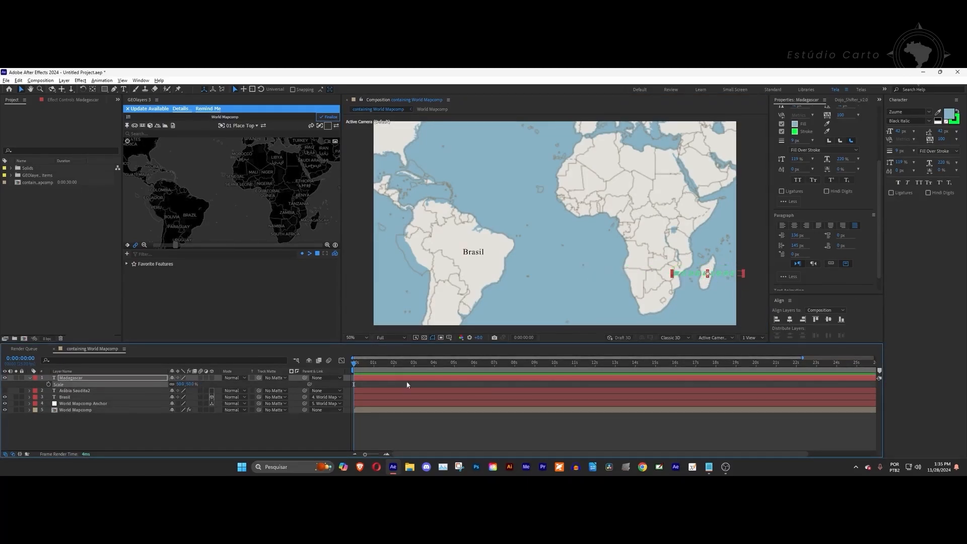
Step: Set the Madagascar text's tracking to 0 and its horizontal scale to 100%
left_click(940, 140)
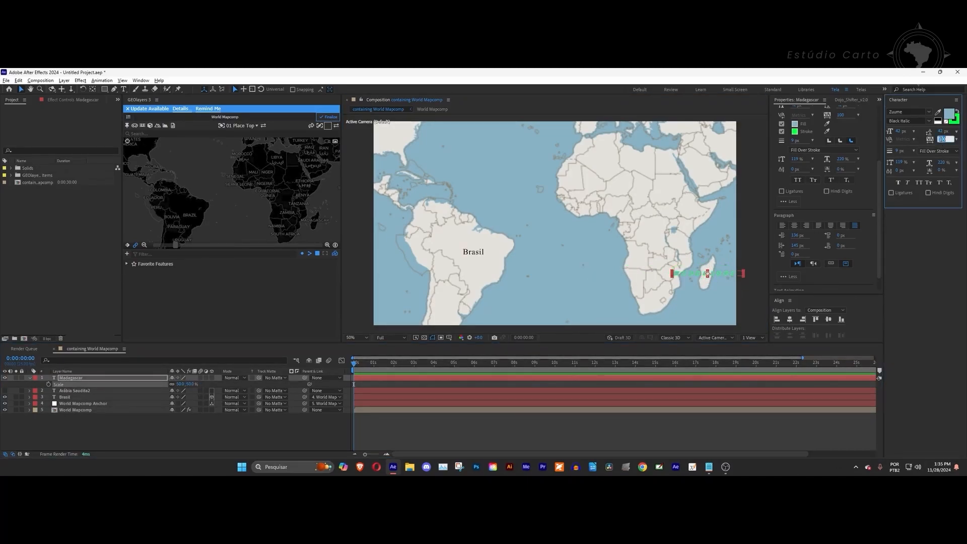
type("0")
key("Return")
double_click(78, 378)
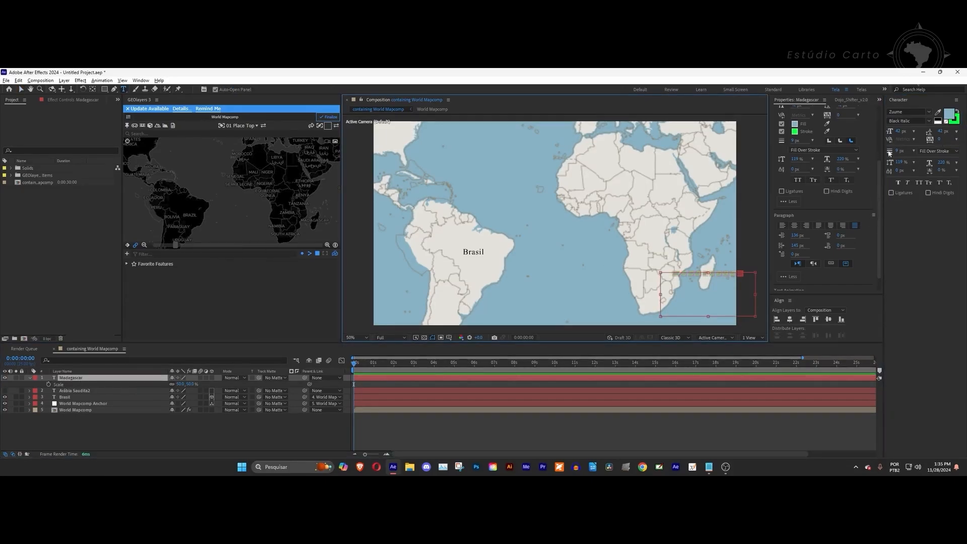
left_click(942, 163)
type("100")
key("Return")
Step: Change the Madagascar text's fill to black and turn off its stroke
left_click(948, 114)
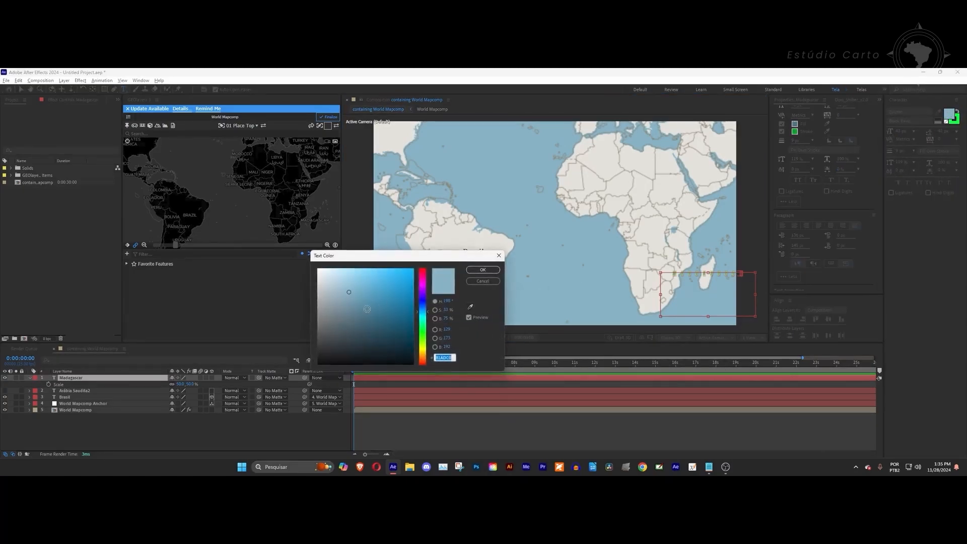
left_click_drag(367, 309, 459, 393)
left_click(486, 272)
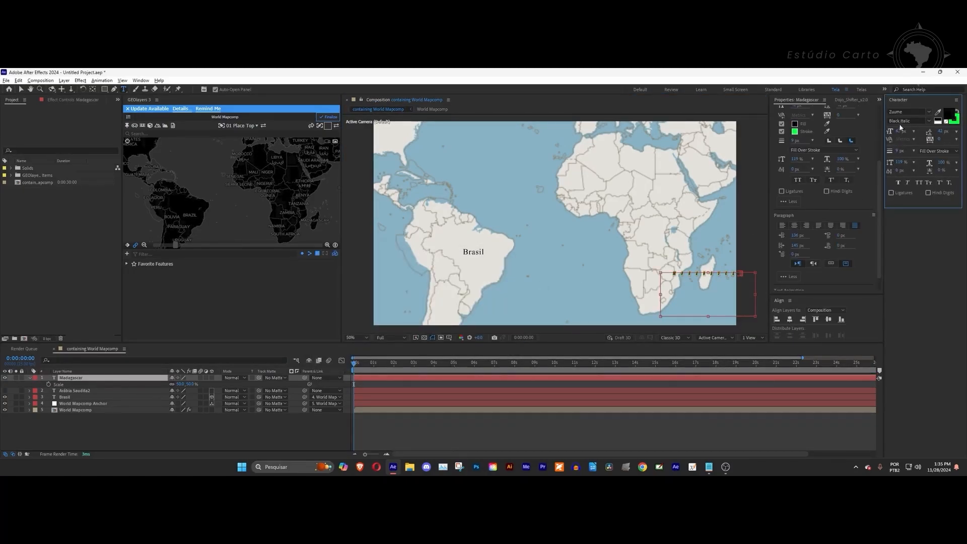
left_click(781, 131)
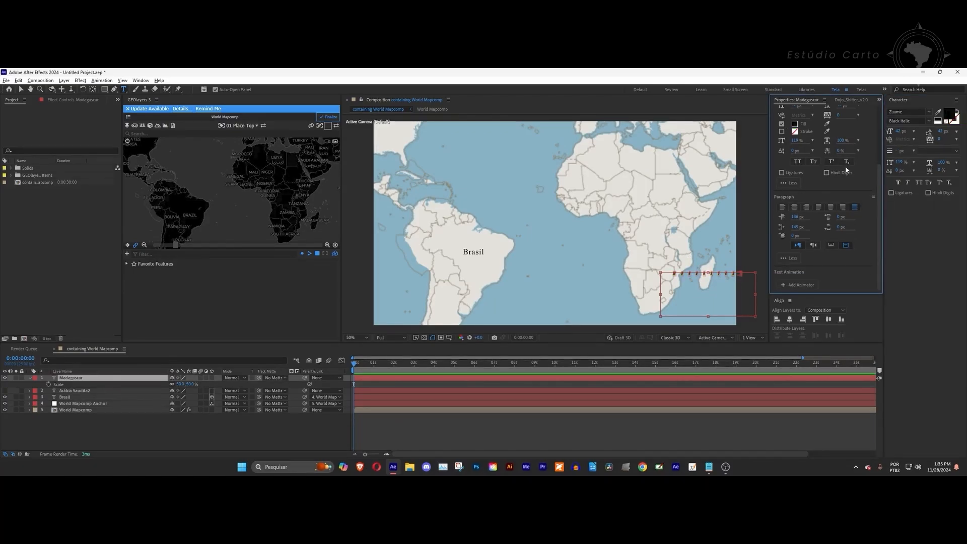
Step: Set the Madagascar text's font to Times New Roman Regular
left_click(905, 112)
type("times")
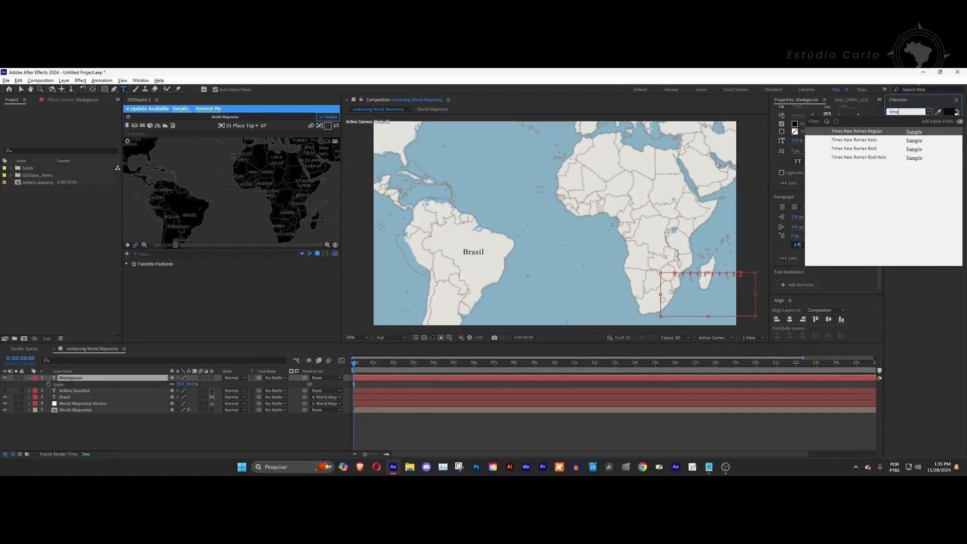
key("Return")
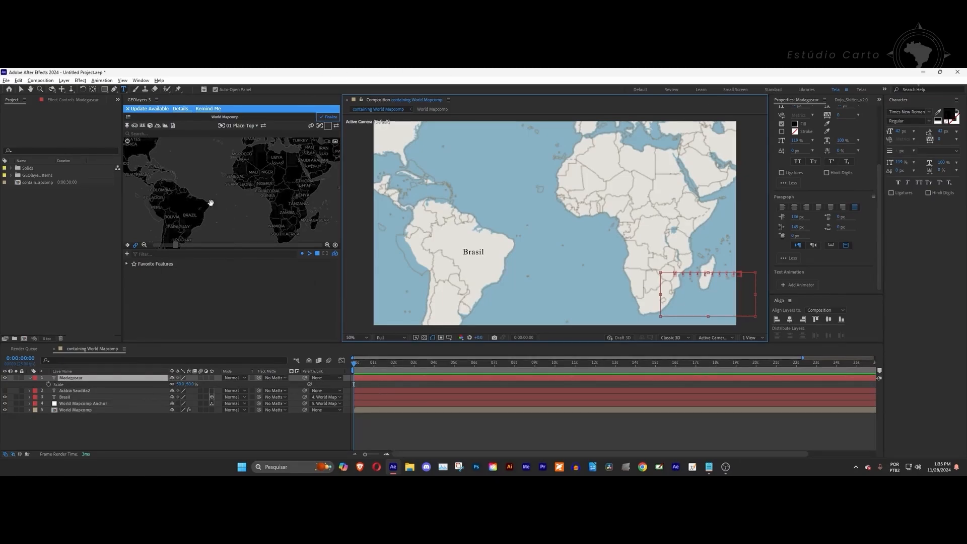
Step: Pin the Madagascar layer to the map with GEOlayers and dismiss the pinned layer hint
left_click(21, 90)
left_click(591, 379)
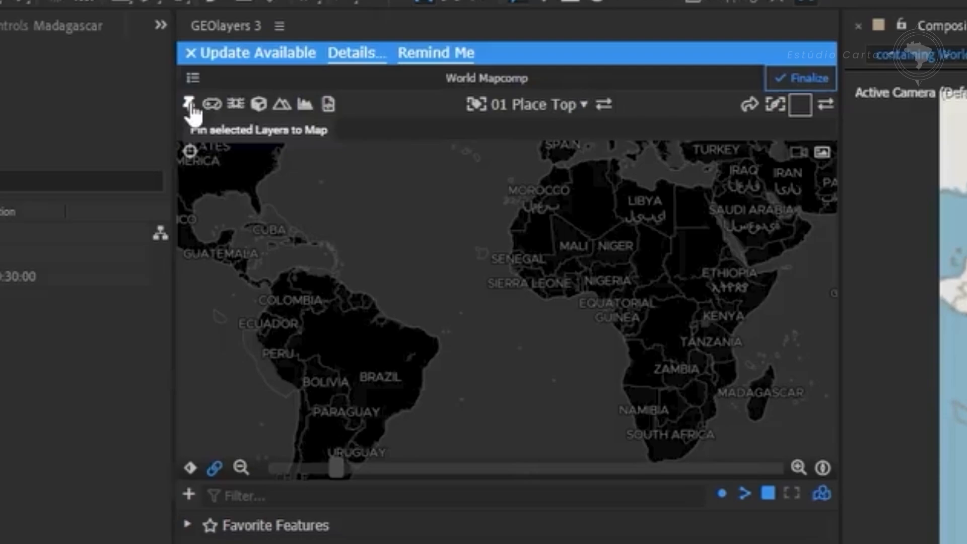
left_click(190, 106)
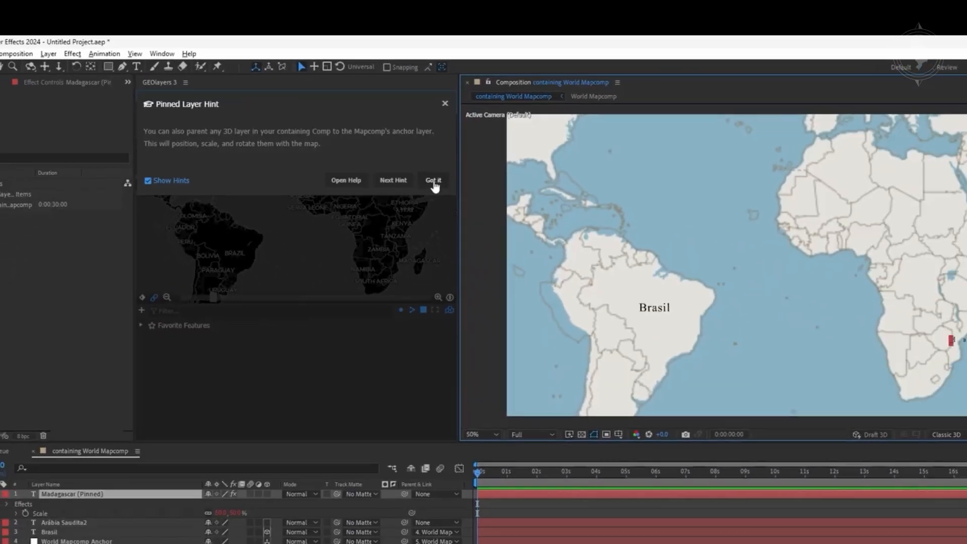
left_click(789, 228)
Step: Pan the map and select the Brasil and Madagascar labels in turn to compare the parented and pinned layers
mouse_move(244, 197)
left_mouse_down()
mouse_move(245, 180)
mouse_move(252, 194)
mouse_move(227, 194)
left_mouse_up()
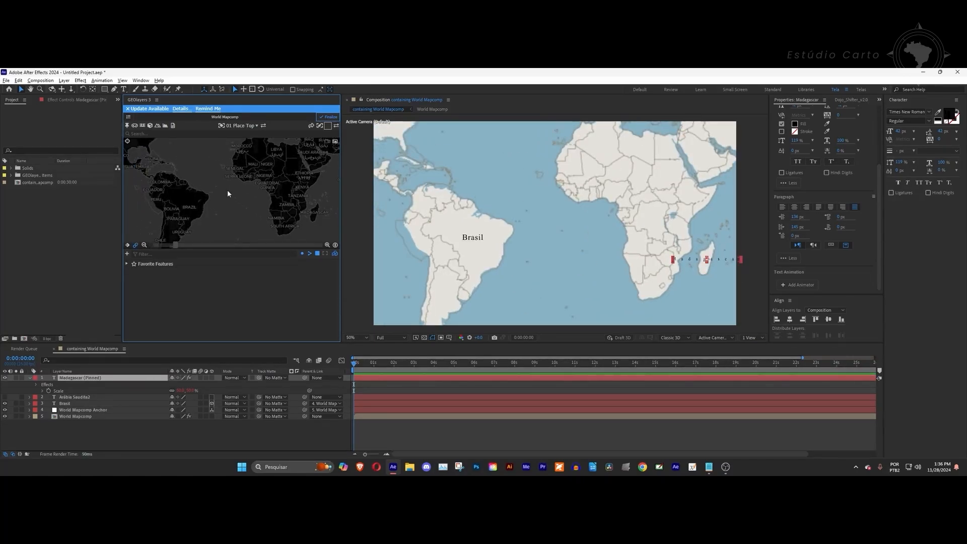
left_click(481, 244)
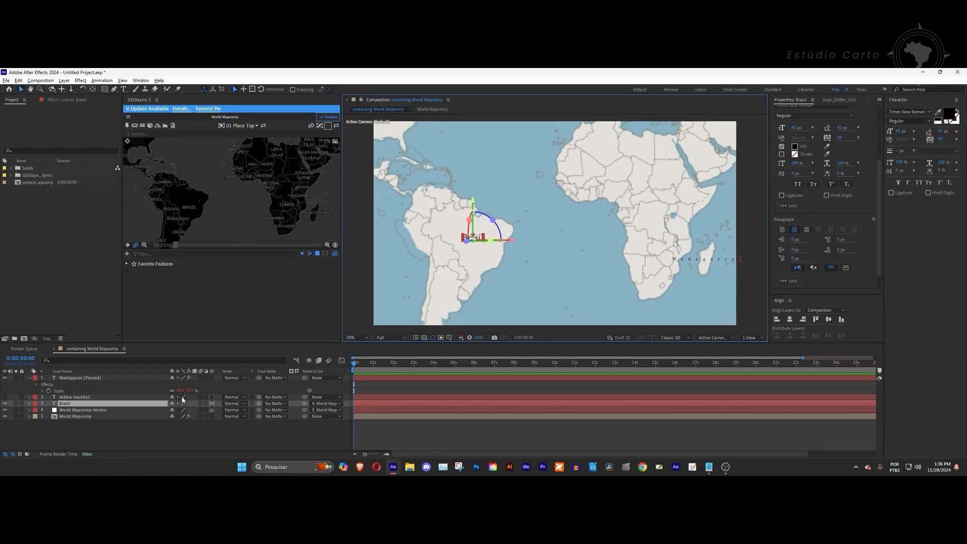
left_click(707, 260)
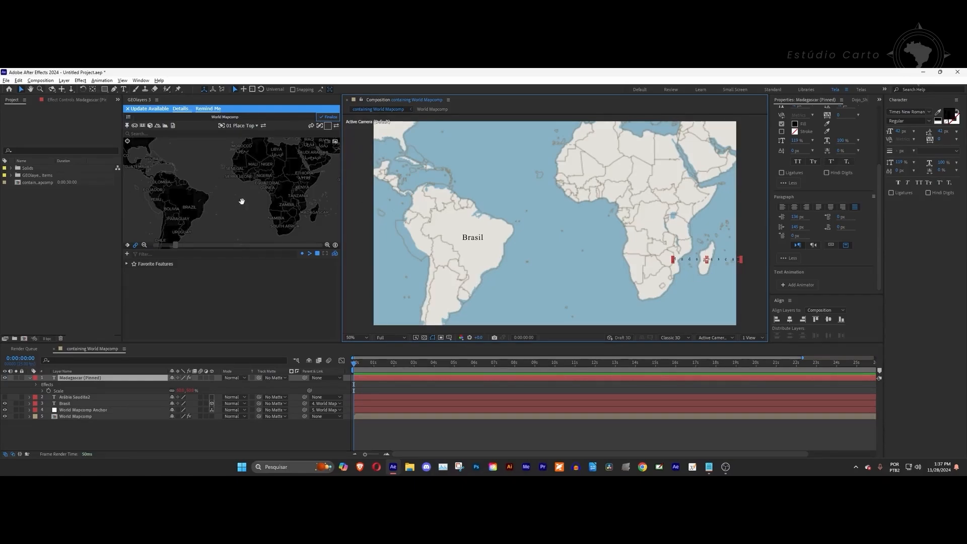
Step: Pan, rotate and zoom the map to compare how the pinned Madagascar label and the parented Brasil label follow it
left_click_drag(242, 202, 233, 188)
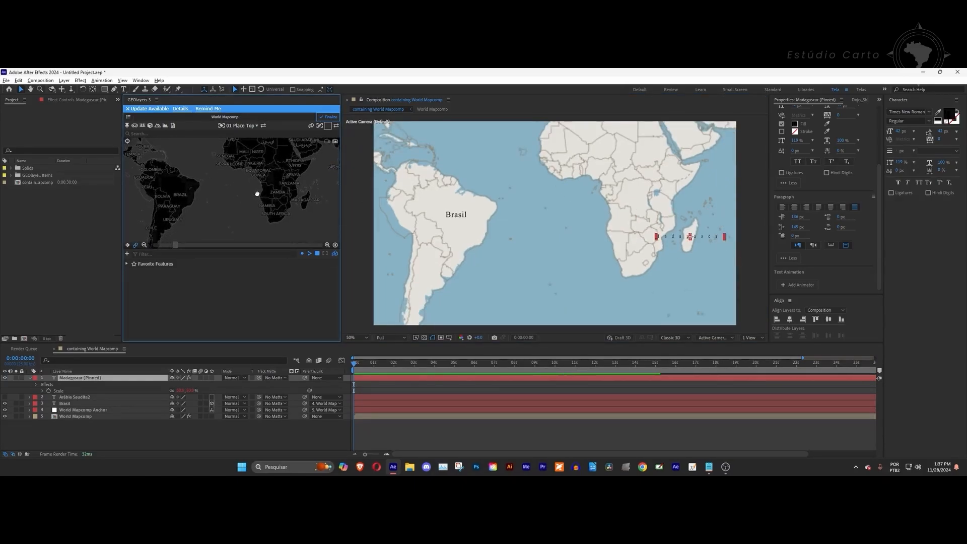
mouse_move(256, 194)
left_mouse_down()
mouse_move(252, 183)
mouse_move(263, 199)
mouse_move(263, 190)
left_mouse_up()
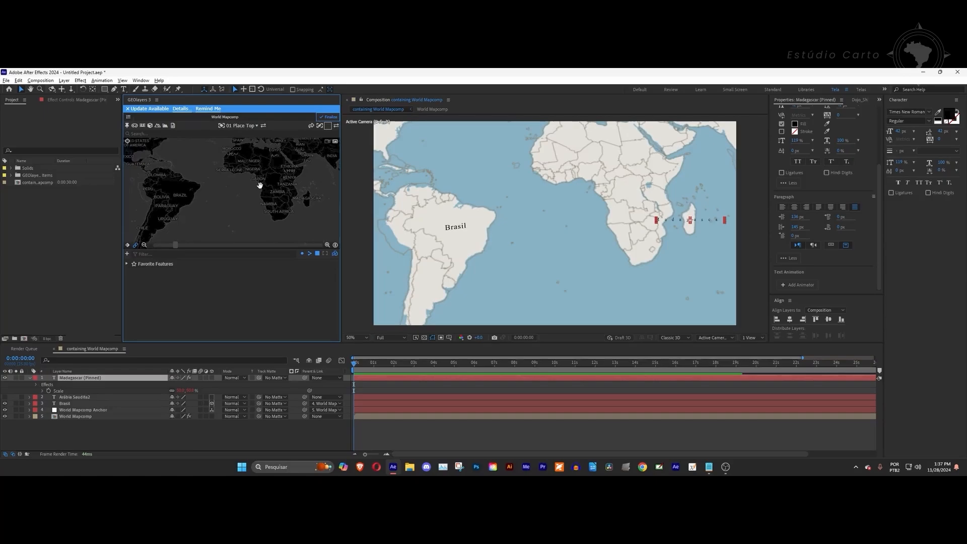
left_click_drag(199, 167, 240, 201)
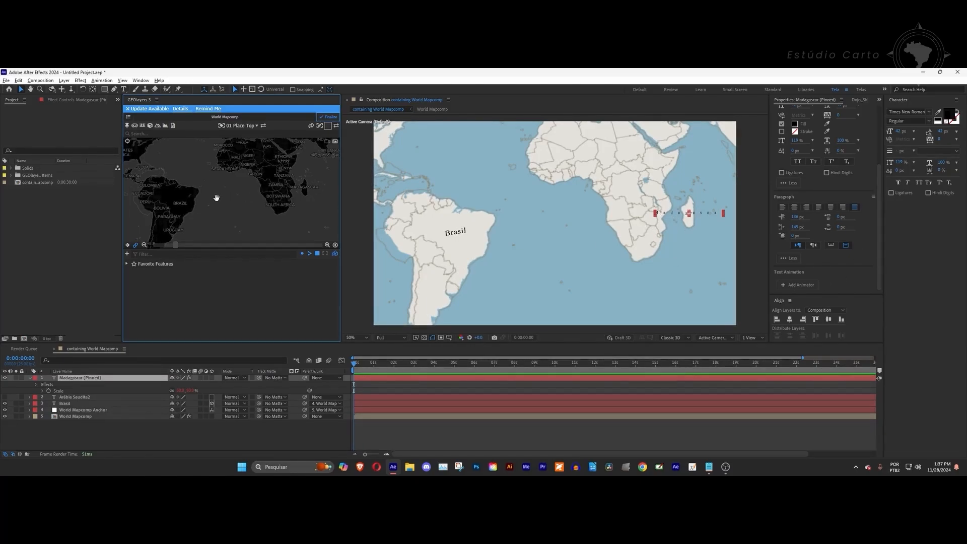
scroll(216, 198, "up", 1)
scroll(217, 198, "up", 3)
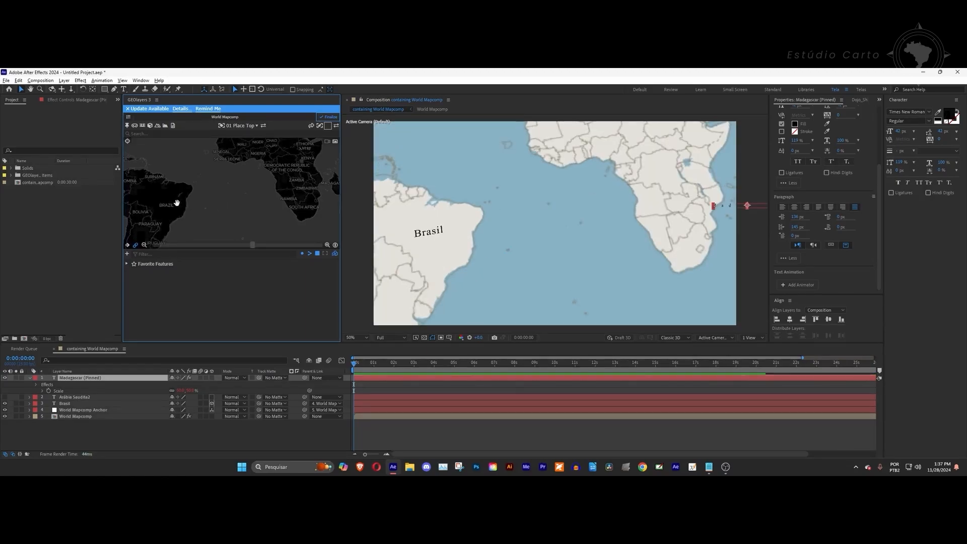
left_click_drag(177, 203, 198, 207)
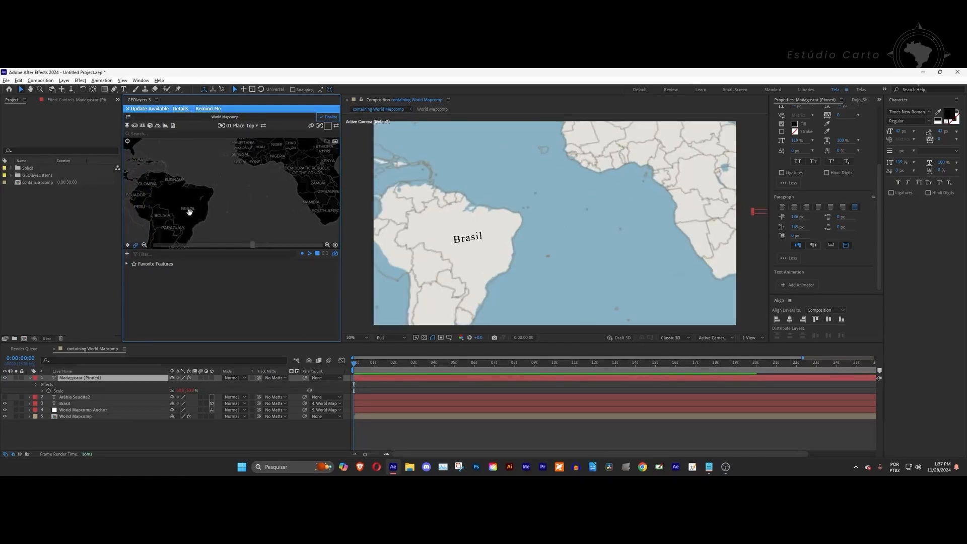
scroll(190, 211, "up", 2)
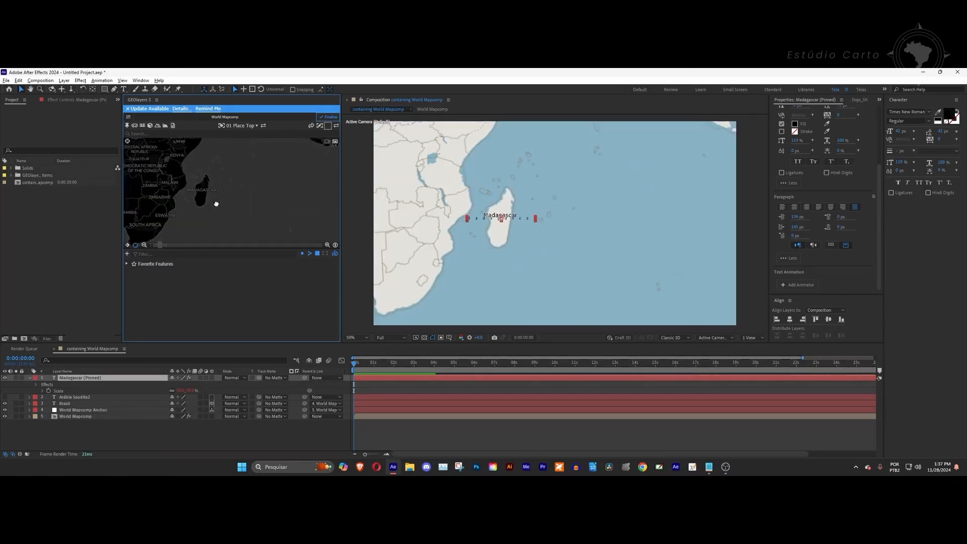
scroll(246, 204, "down", 3)
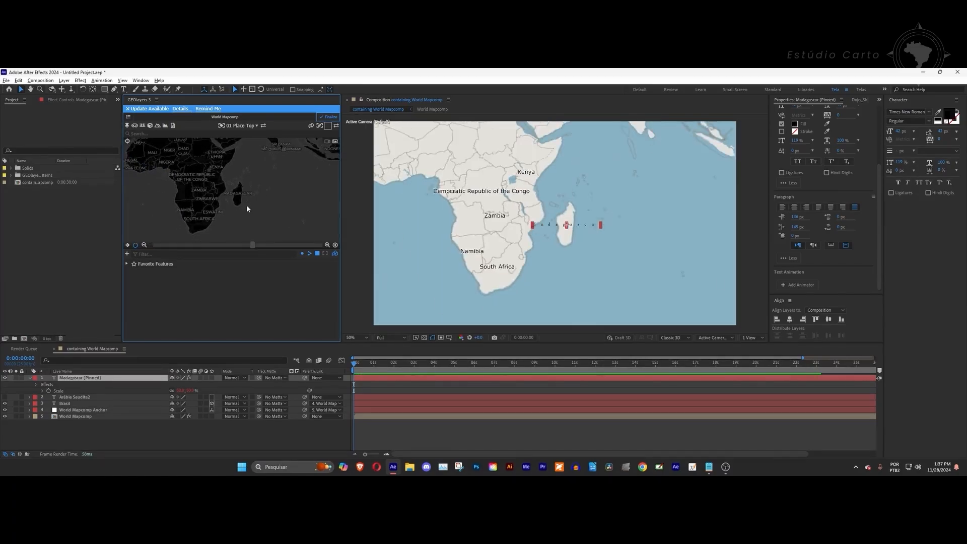
scroll(246, 205, "down", 2)
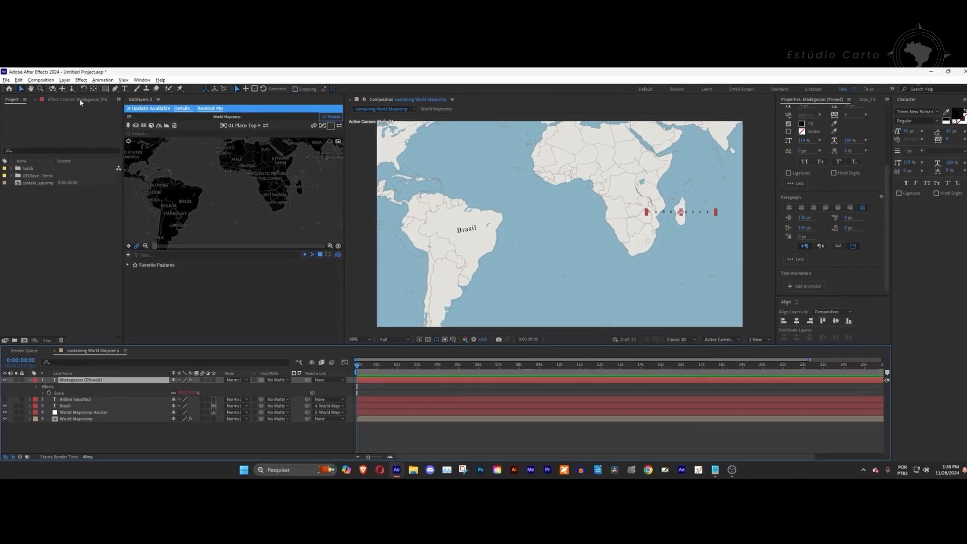
Step: Enable Scale with Map and Rotate with Map on the pinned Madagascar layer and test both while moving the map
left_click(75, 99)
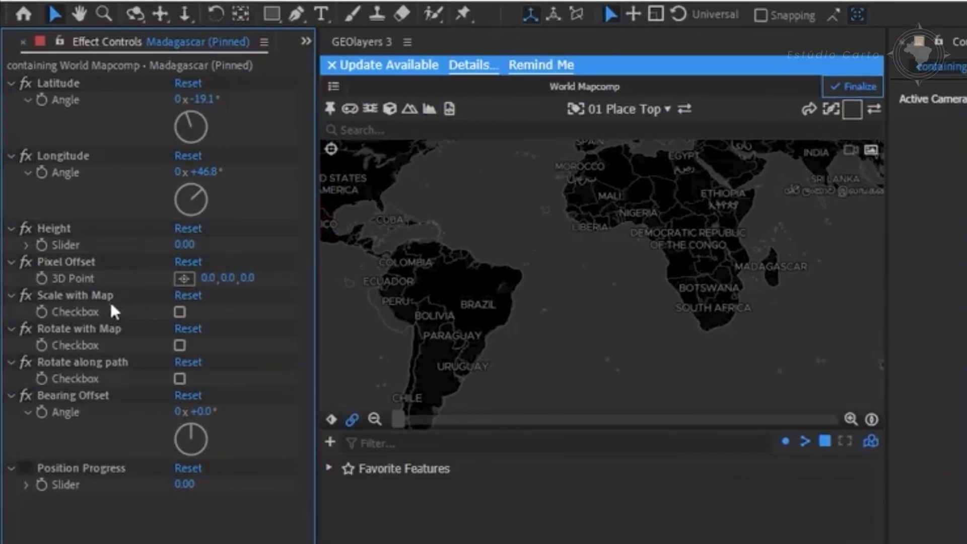
left_click(179, 312)
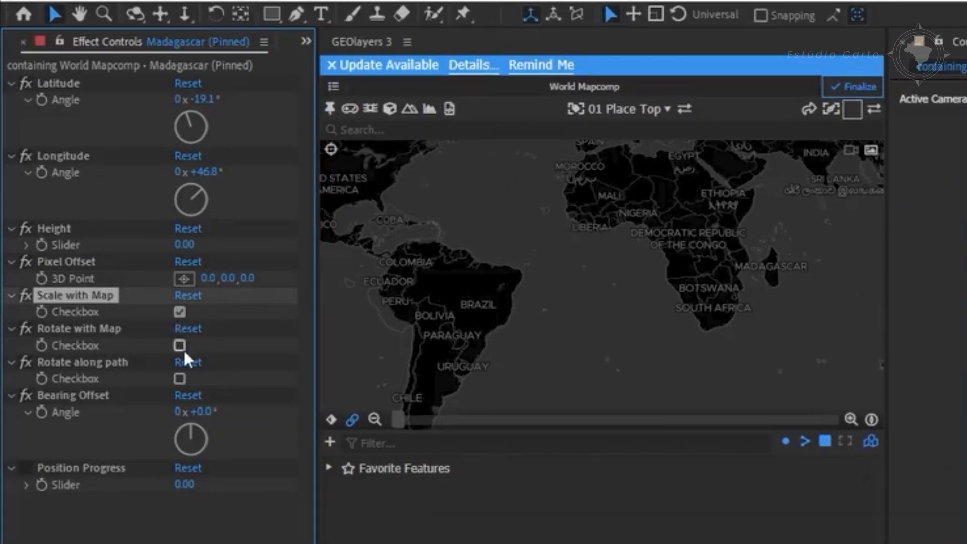
left_click(180, 346)
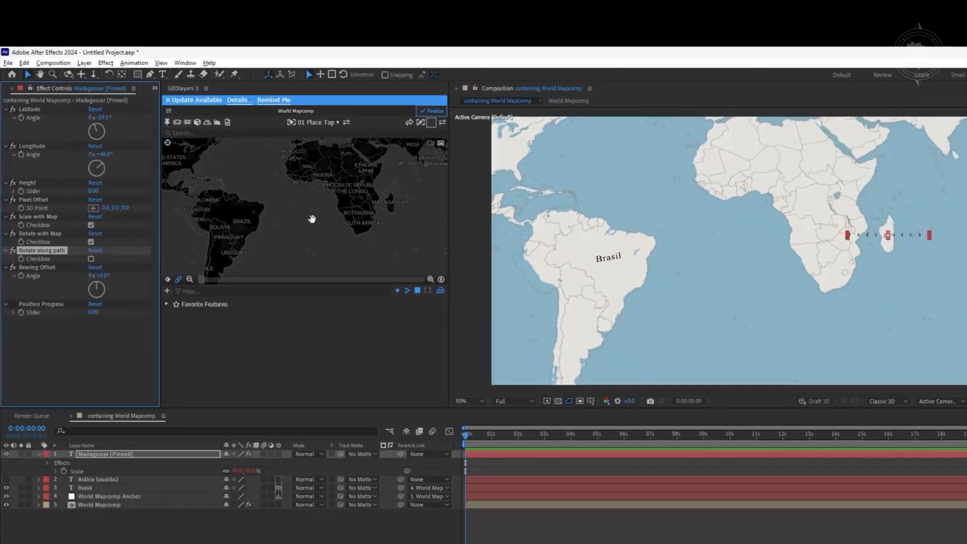
mouse_move(569, 288)
left_mouse_down()
mouse_move(540, 283)
mouse_move(564, 290)
left_mouse_up()
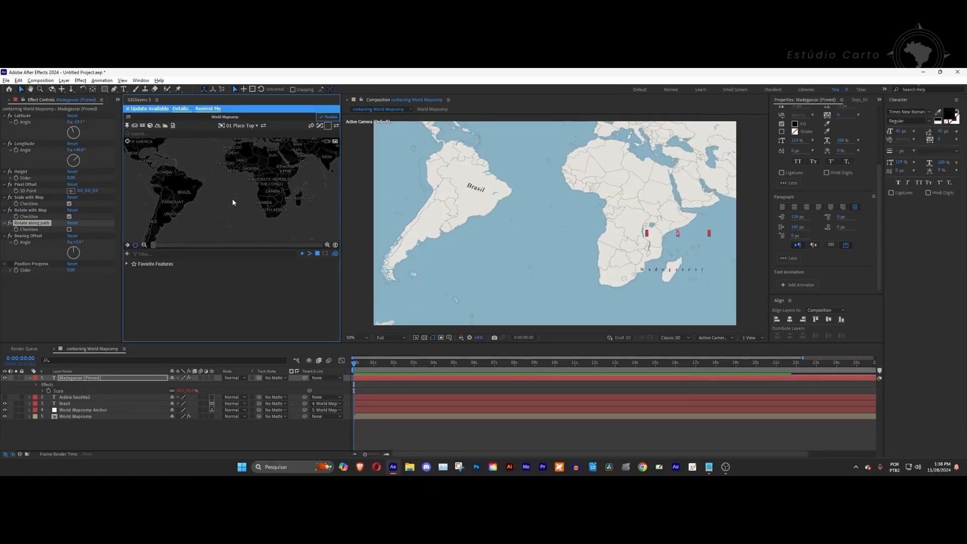
scroll(232, 199, "up", 2)
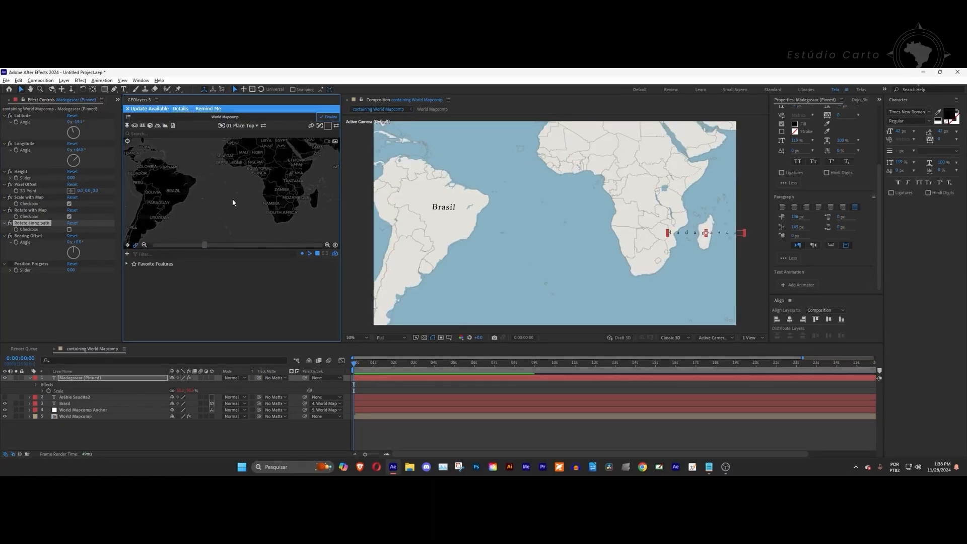
left_click_drag(232, 202, 232, 197)
scroll(232, 197, "down", 2)
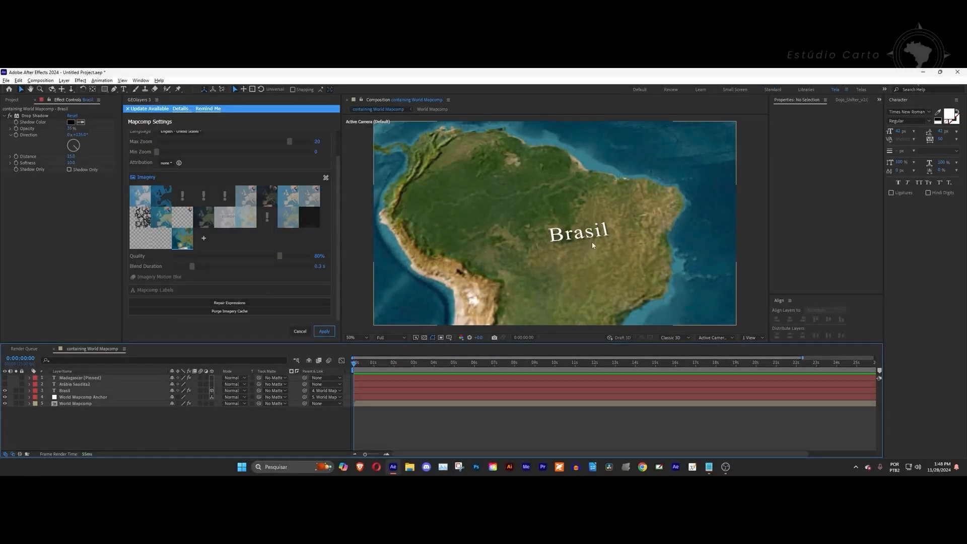
Step: Reveal the Brasil layer's position, shift it slightly along X and set its Z position to -16
left_click(87, 392)
key("p")
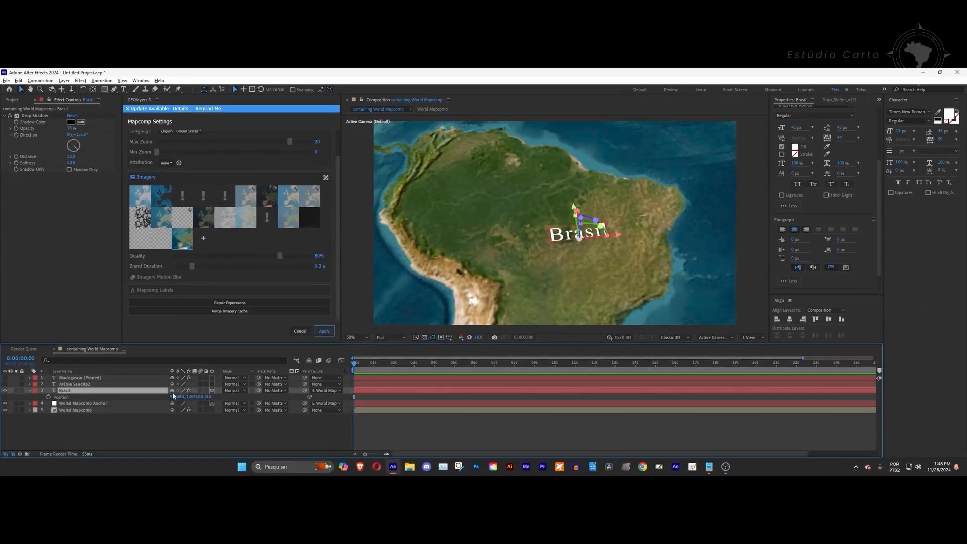
left_click_drag(178, 398, 352, 401)
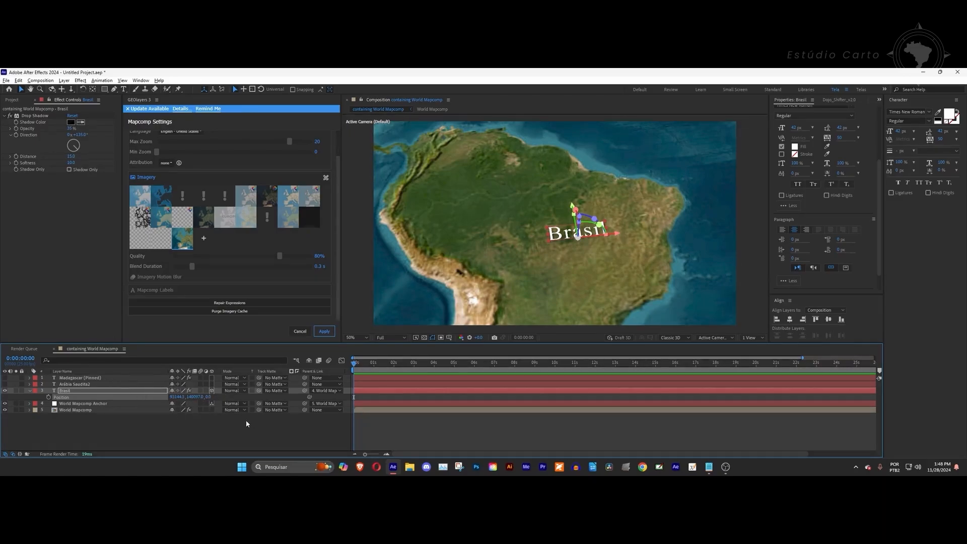
left_click(209, 397)
type("-16")
key("Return")
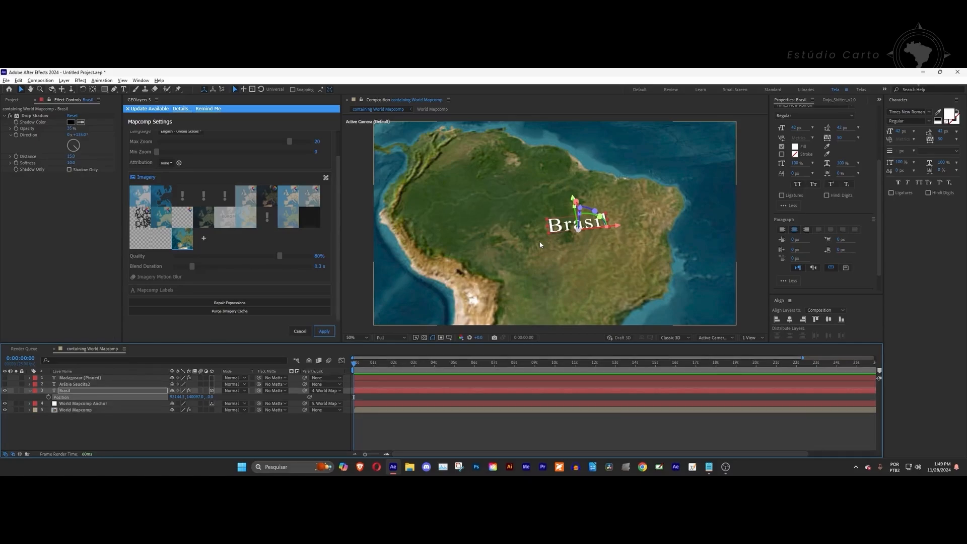
Step: Duplicate the Brasil text layer and rename the copy Brasil Sombra
left_click(76, 391)
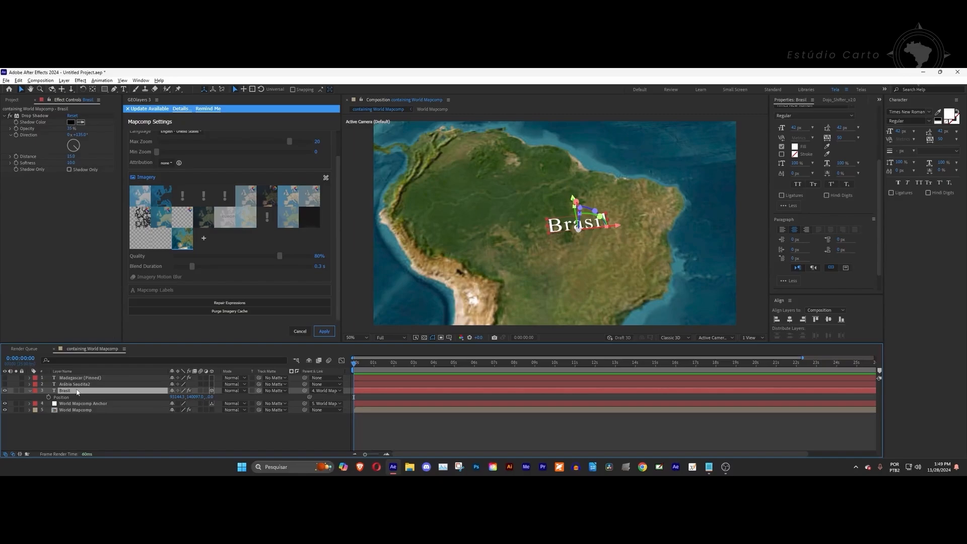
key("ctrl+d")
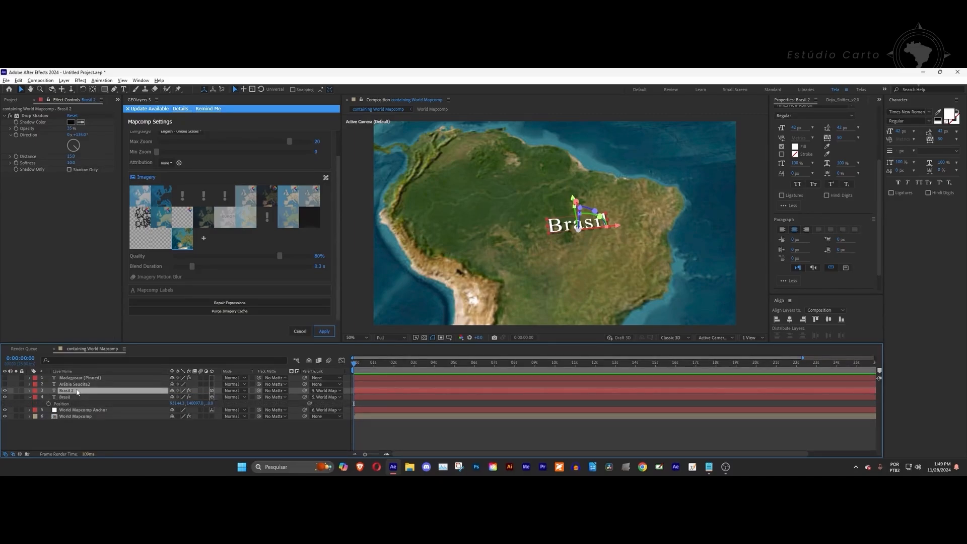
key("Return")
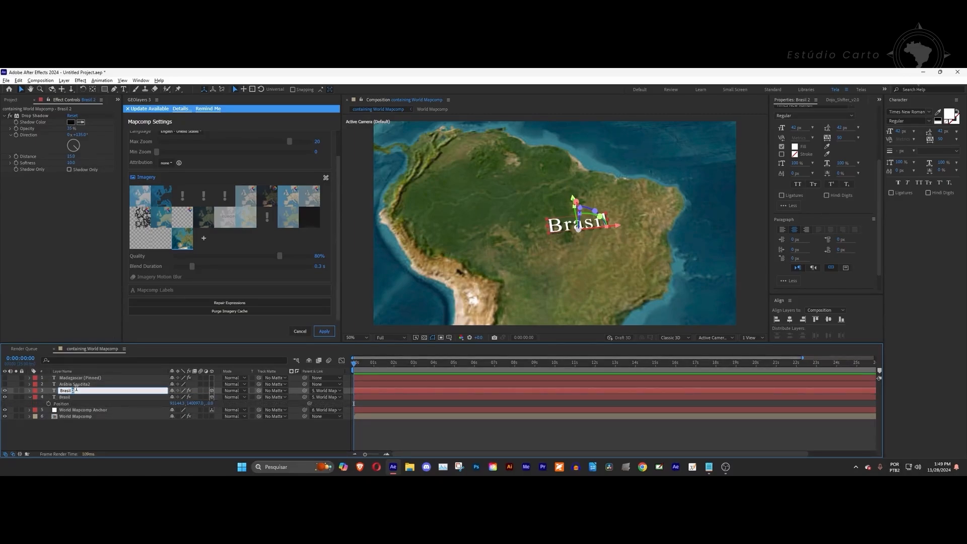
type("Brasil Sombra")
key("Return")
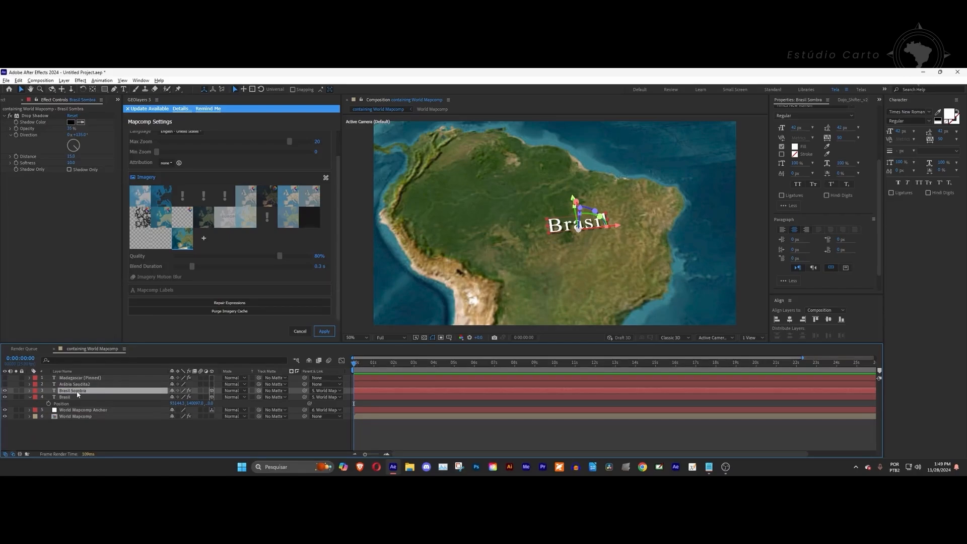
Step: Move the Brasil Sombra layer below Brasil in the layer stack and set its Z position to 0
left_click_drag(78, 394, 74, 409)
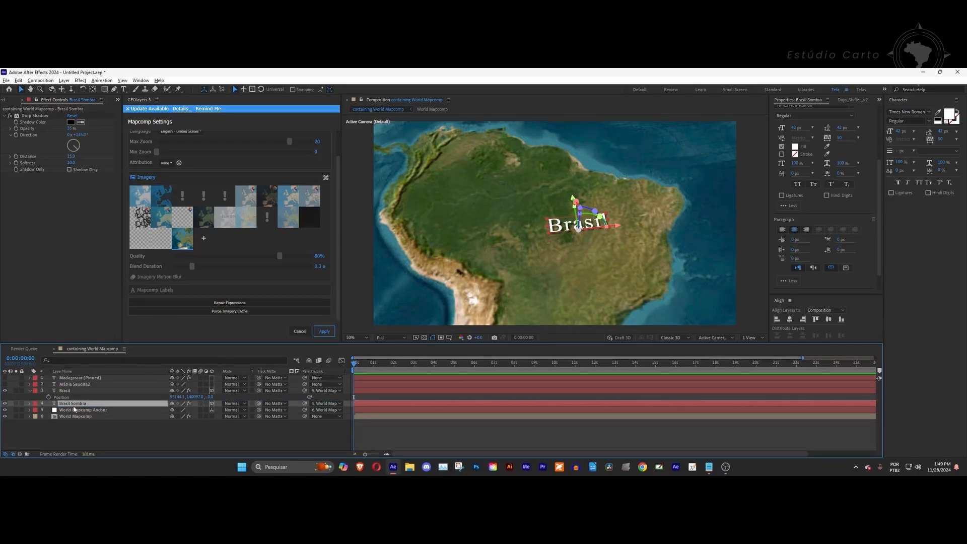
key("p")
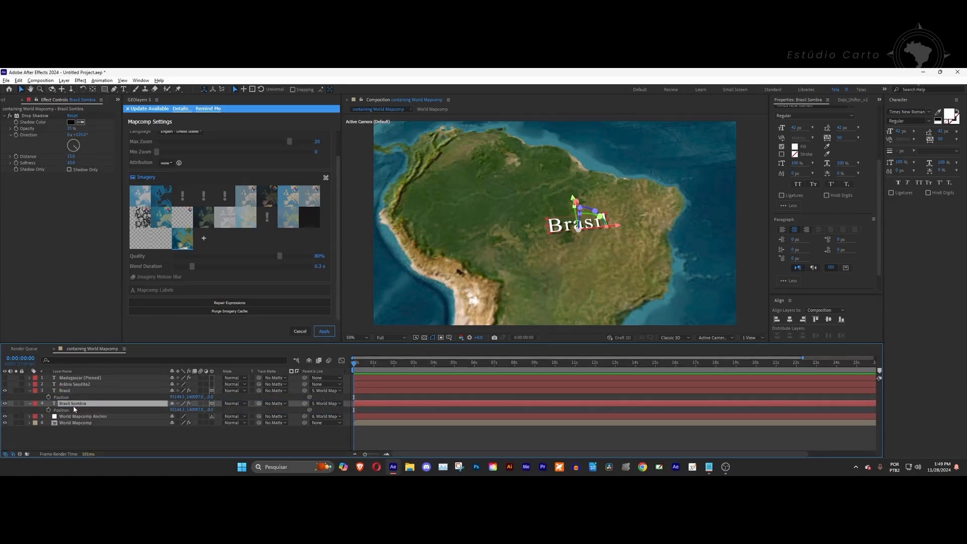
left_click(211, 411)
type("0")
key("Return")
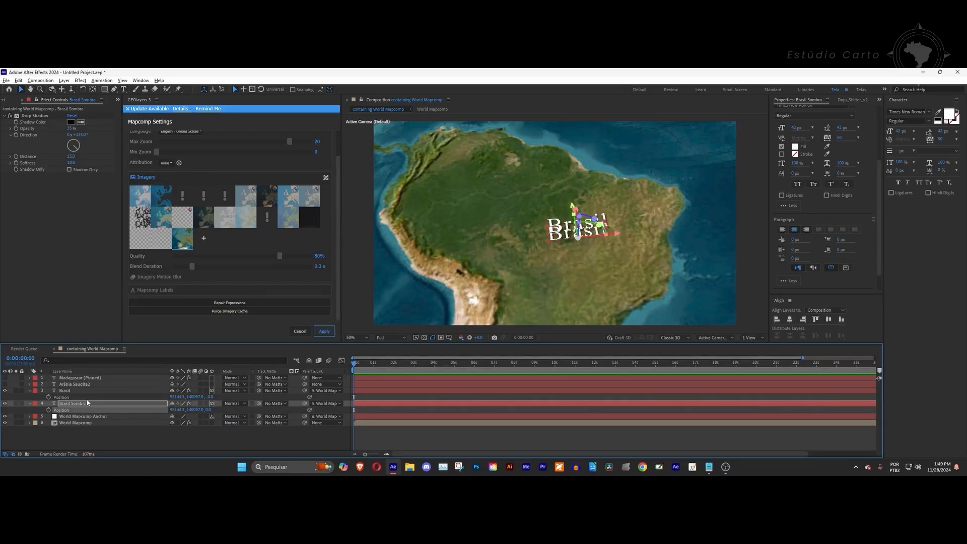
left_click(69, 404)
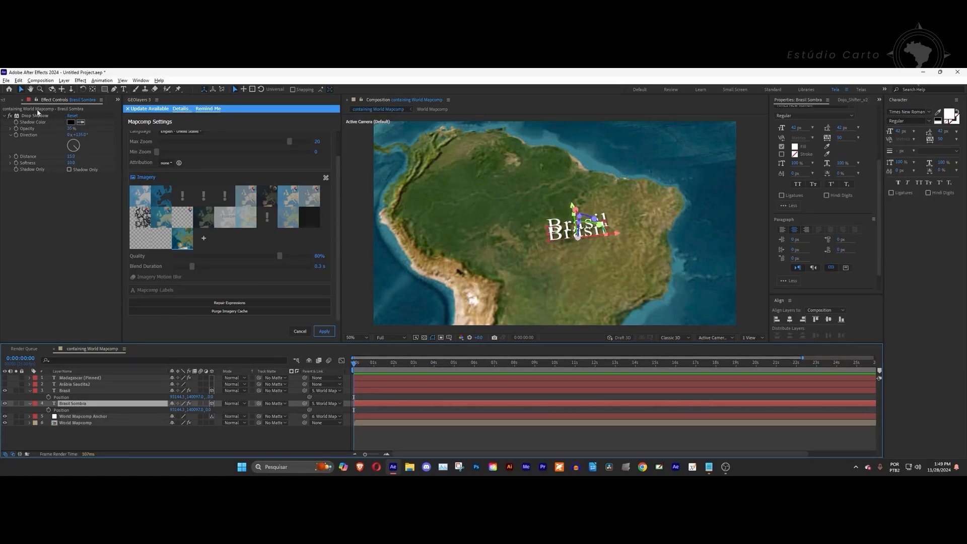
right_click(74, 405)
mouse_move(115, 289)
mouse_move(199, 414)
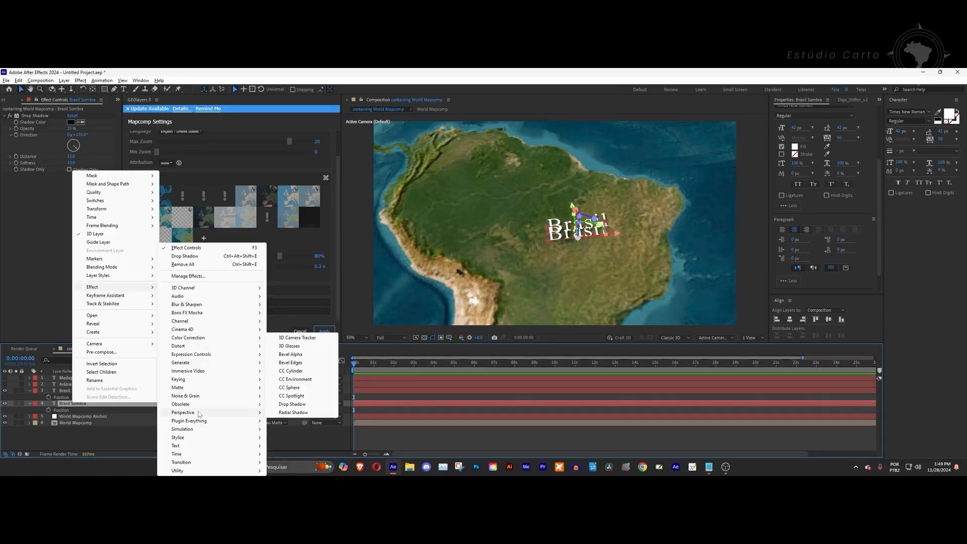
left_click(35, 194)
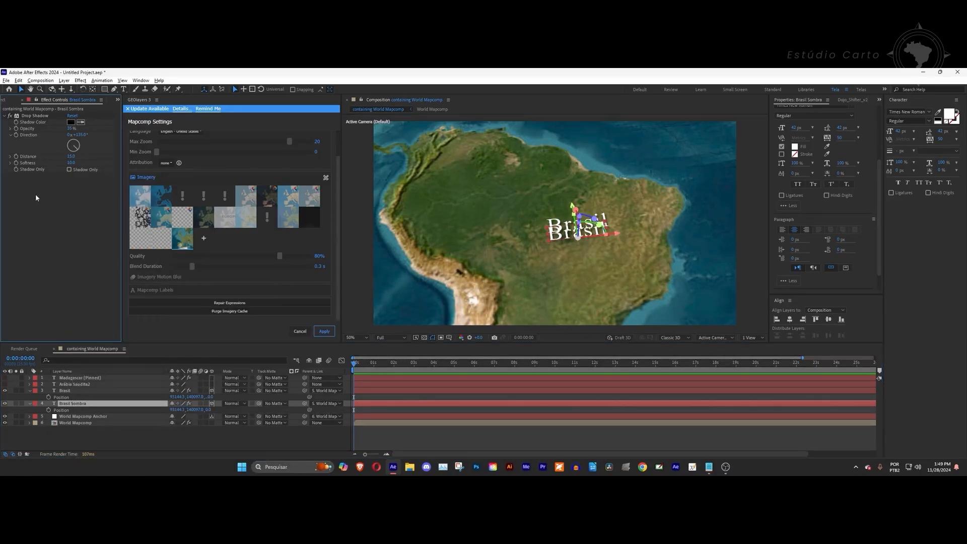
Step: Set the Brasil Sombra layer's Drop Shadow to 50% opacity, distance 0 and softness 0, and enable Shadow Only
left_click(71, 128)
type("50")
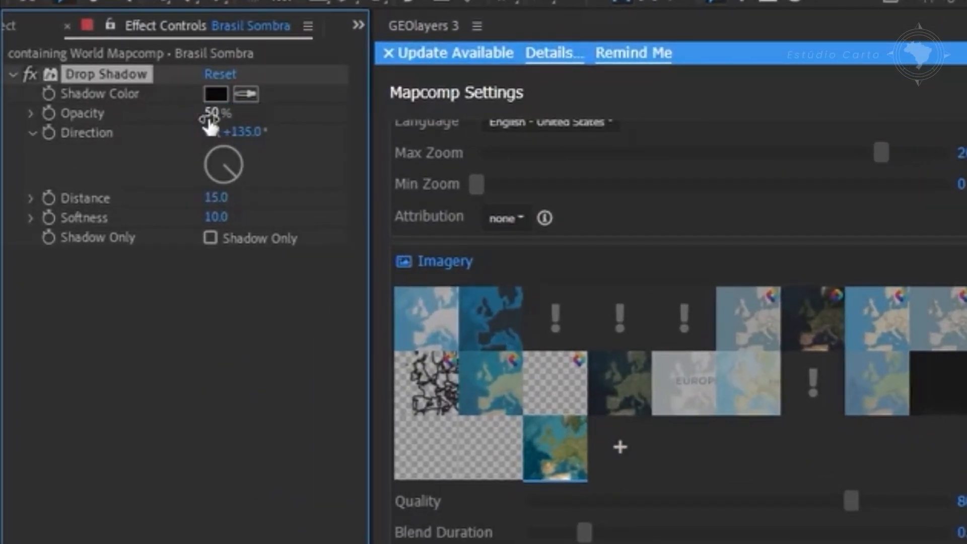
left_click(210, 238)
left_click(216, 197)
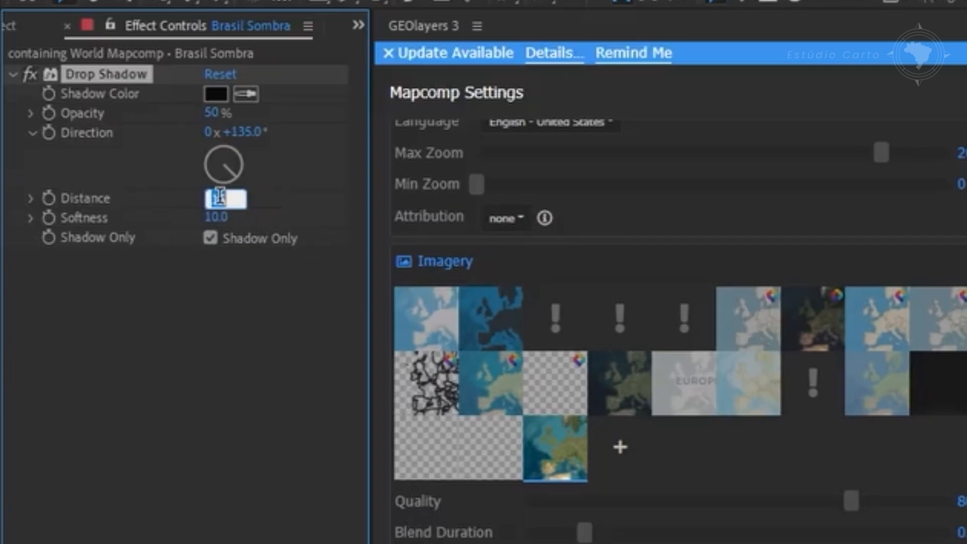
type("0")
left_click(217, 216)
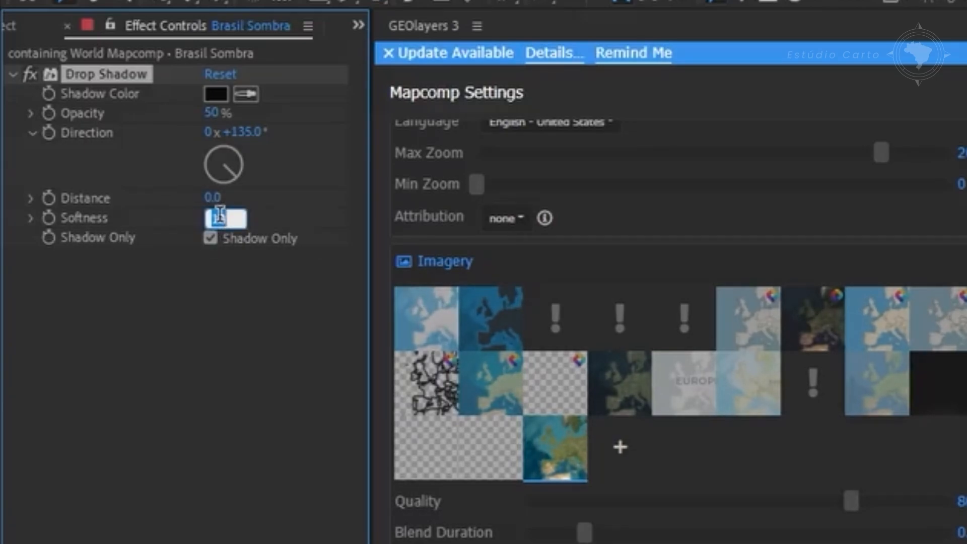
type("0")
key("Return")
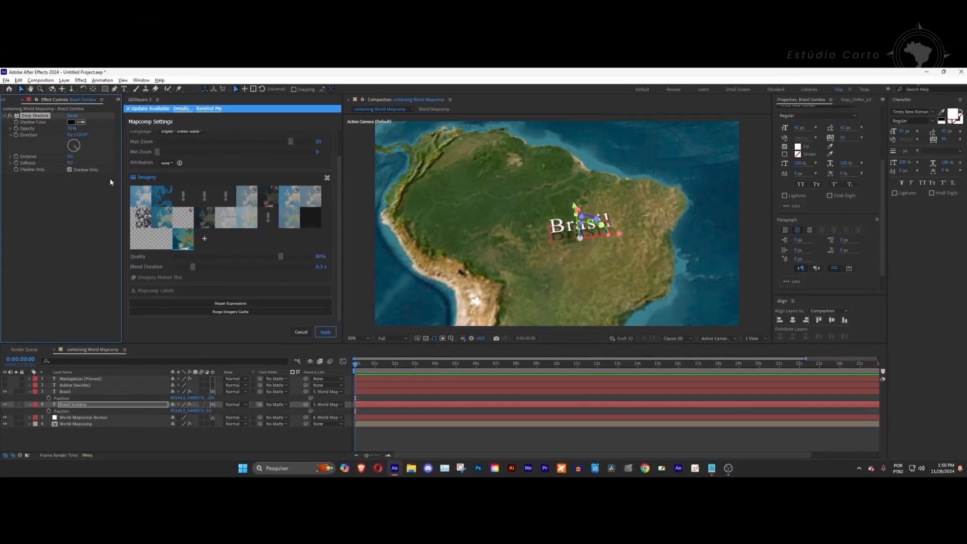
Step: Apply the current map settings, reopen the World Mapcomp settings, turn off Mapcomp Labels and apply the change
left_click(324, 332)
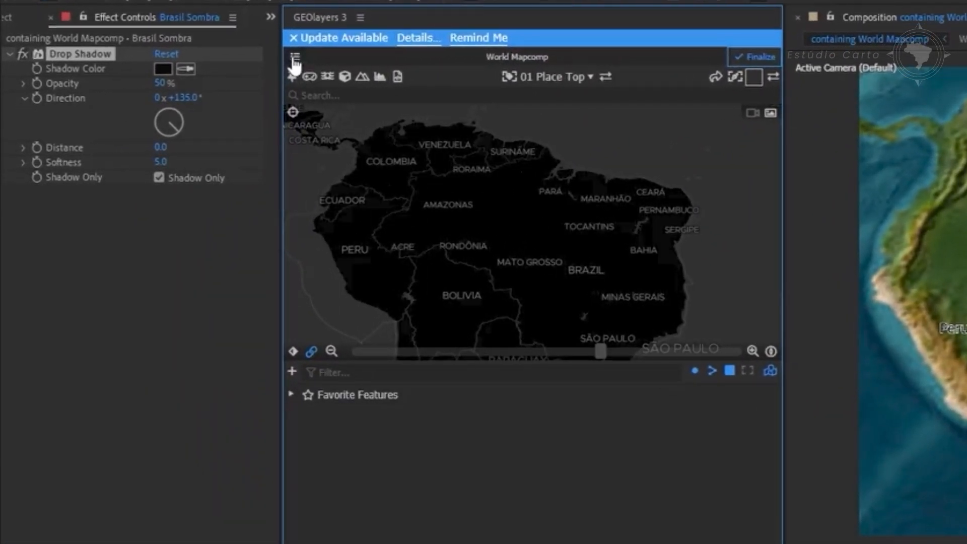
left_click(302, 58)
left_click(344, 106)
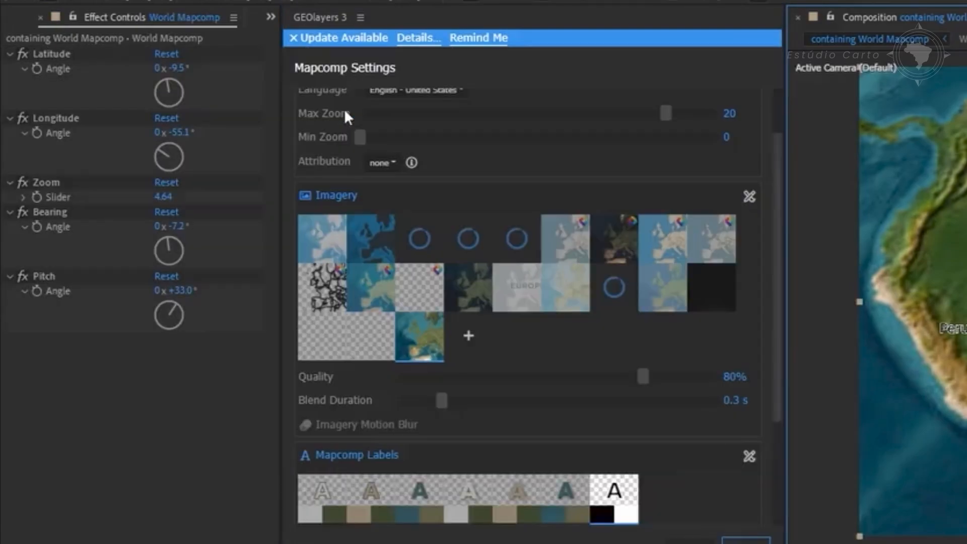
scroll(396, 387, "down", 3)
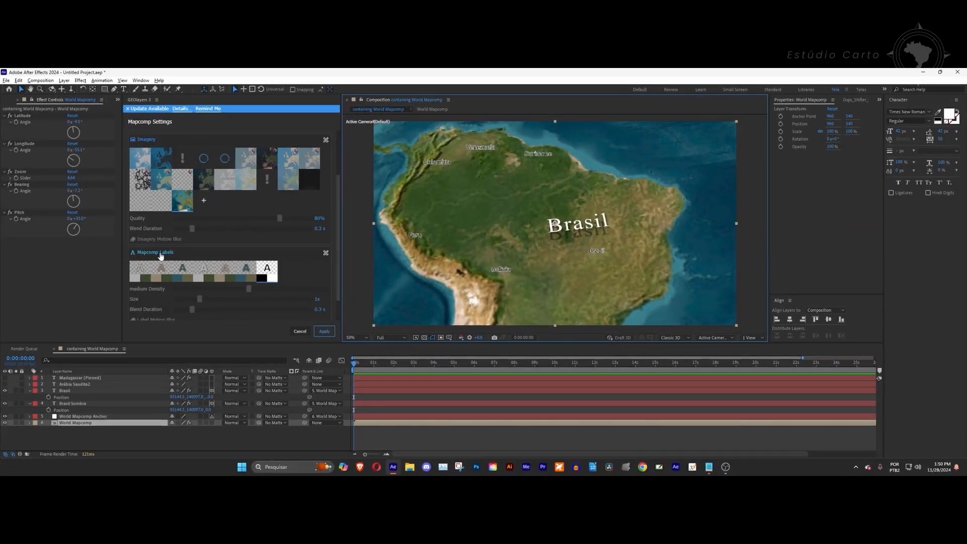
left_click(151, 252)
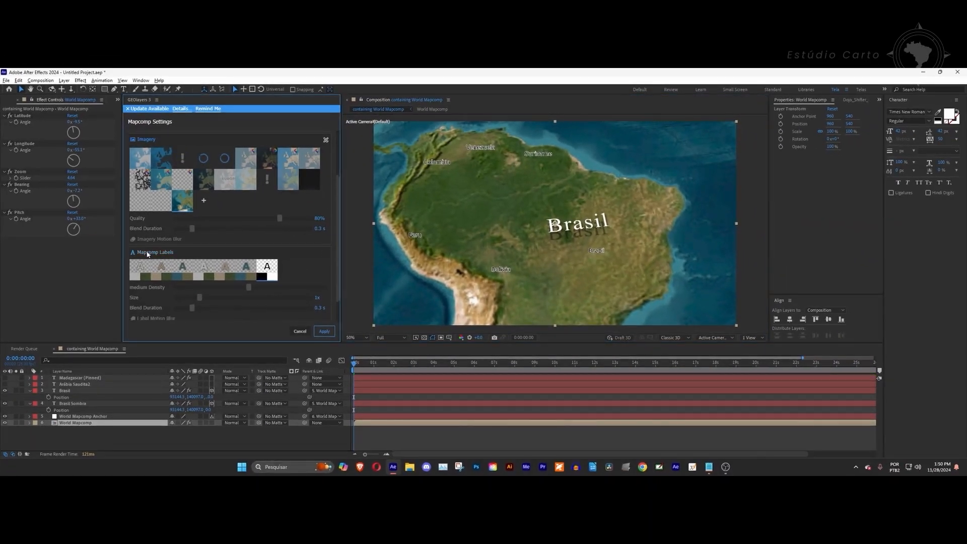
left_click(324, 330)
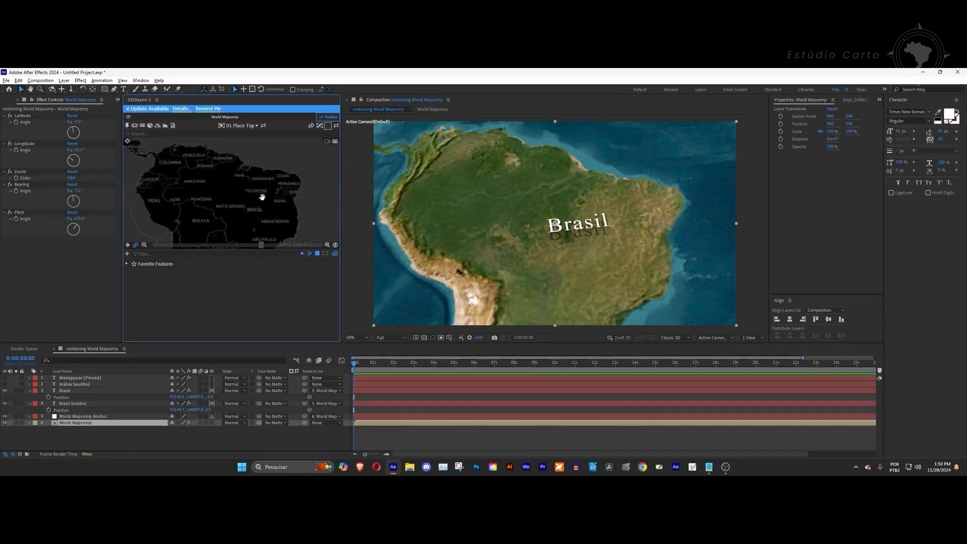
Step: Rotate and tilt the map view to a bearing of about 17° and keyframe the view at the start of the timeline
mouse_move(262, 189)
left_mouse_down()
mouse_move(255, 198)
mouse_move(248, 186)
left_mouse_up()
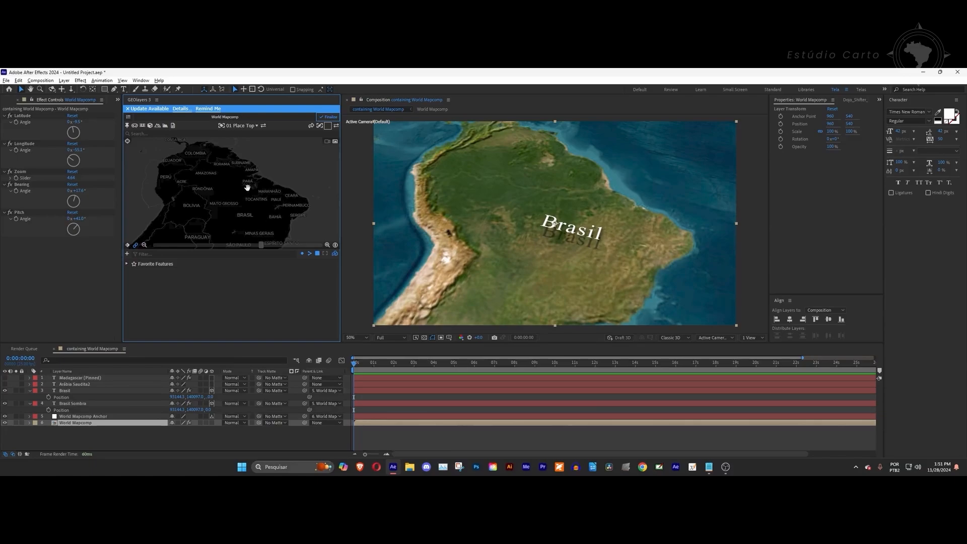
left_click(128, 244)
left_click(320, 175)
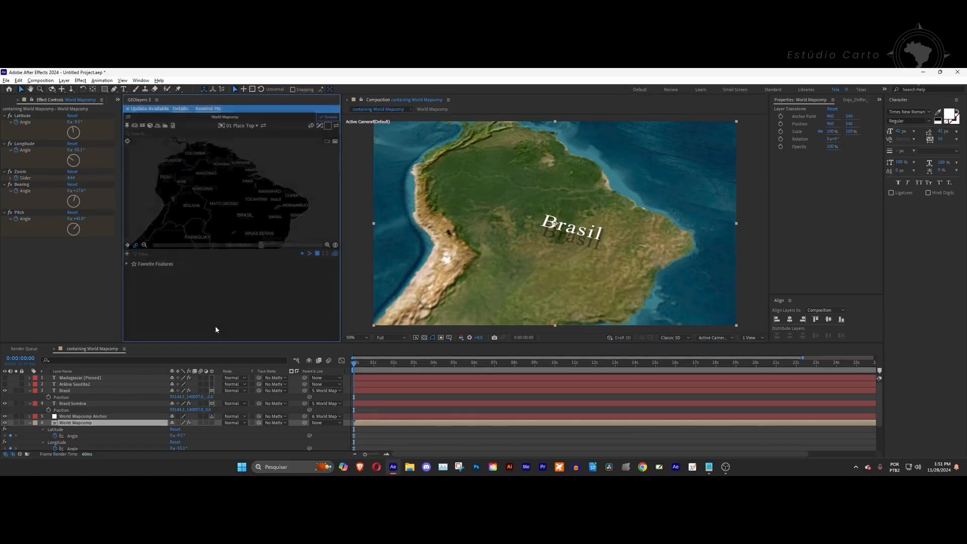
Step: Add a World Mapcomp Bearing keyframe of 10° at 0:00:03:01
scroll(302, 413, "down", 3)
left_click_drag(386, 363, 415, 370)
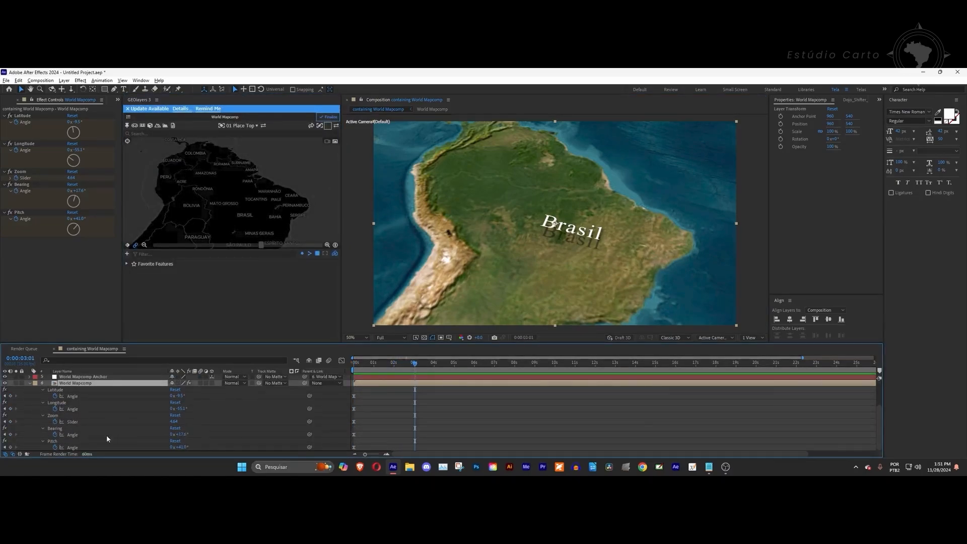
left_click(186, 435)
type("10")
key("Return")
left_click(460, 424)
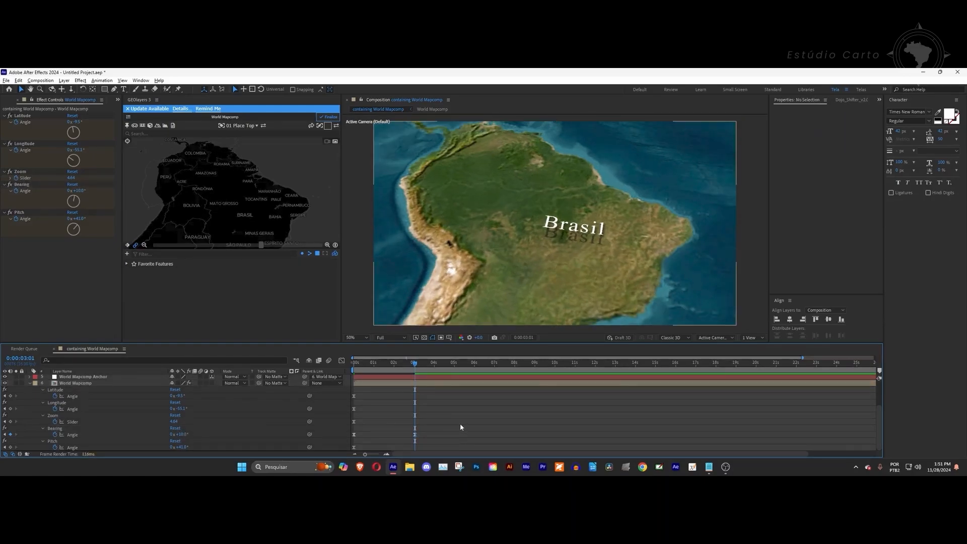
Step: Preview the bearing animation from the start of the composition and stop just past the second keyframe
left_click_drag(415, 364, 353, 364)
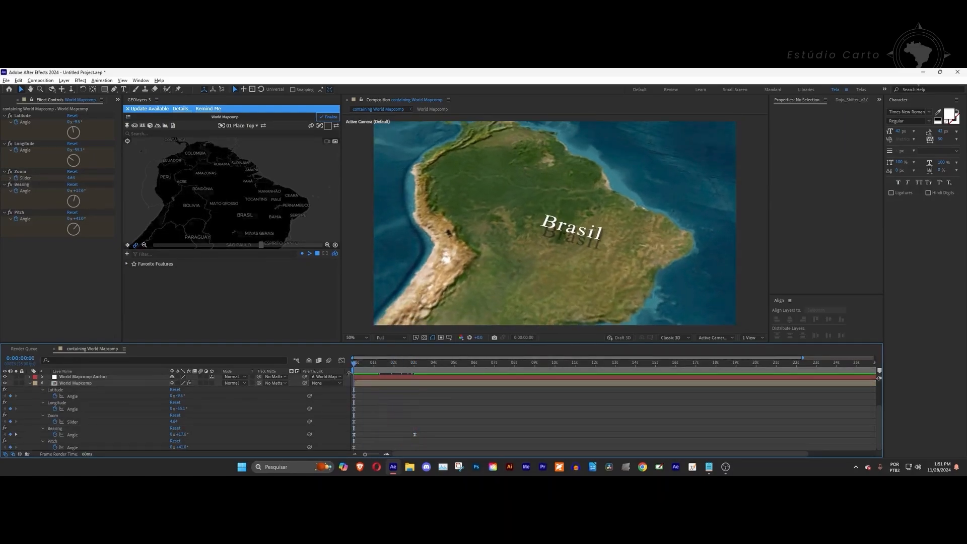
key("space")
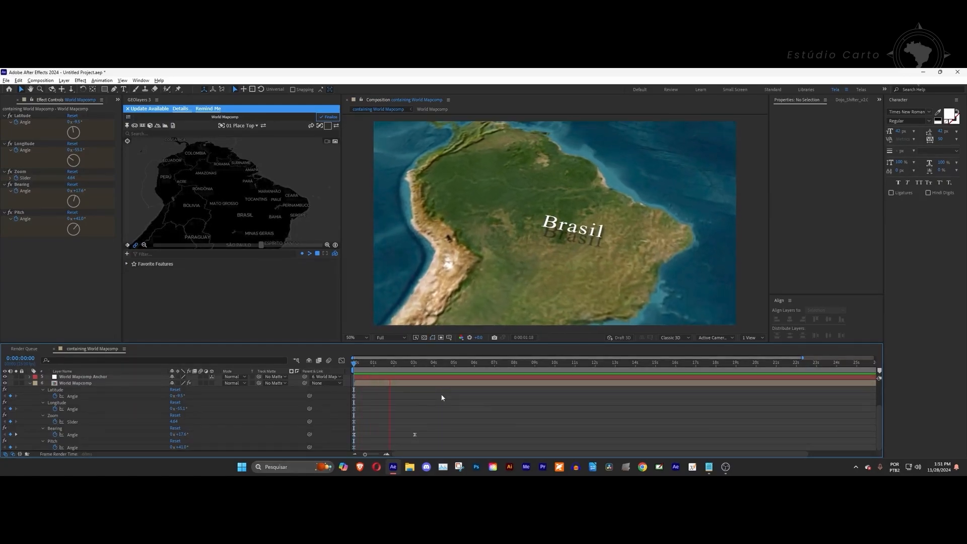
key("space")
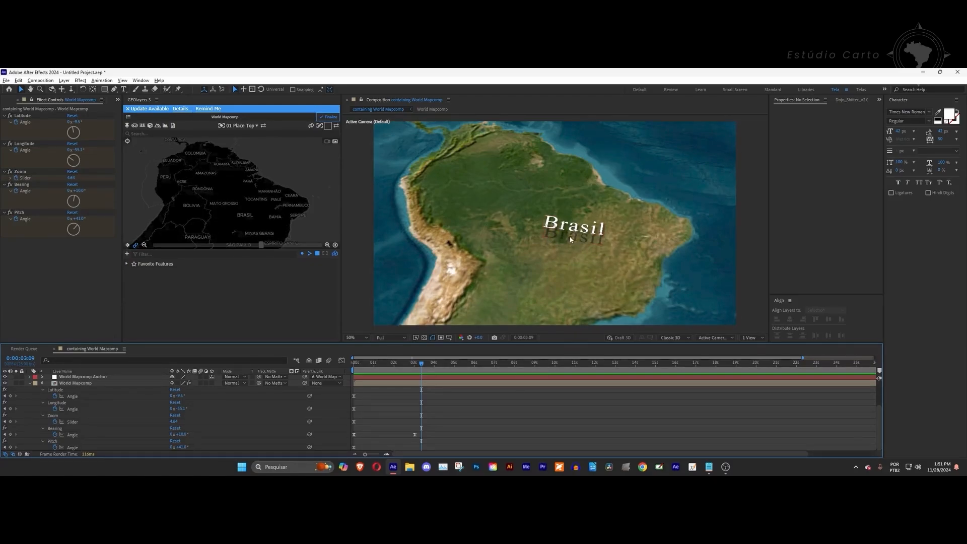
Step: Bring the Brasil layer closer to its shadow by trying a Z position of -500, then setting it to -800
scroll(76, 391, "up", 2)
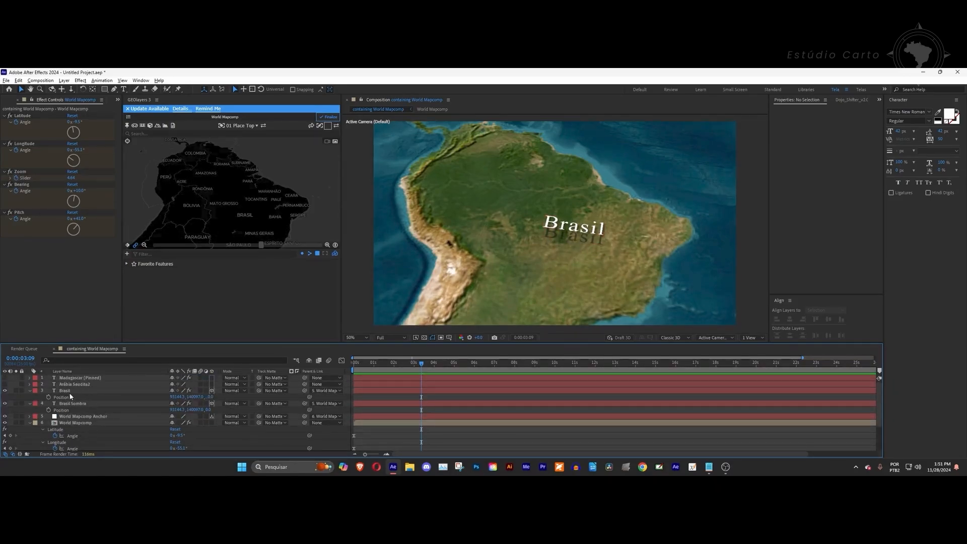
left_click(71, 396)
left_click(212, 397)
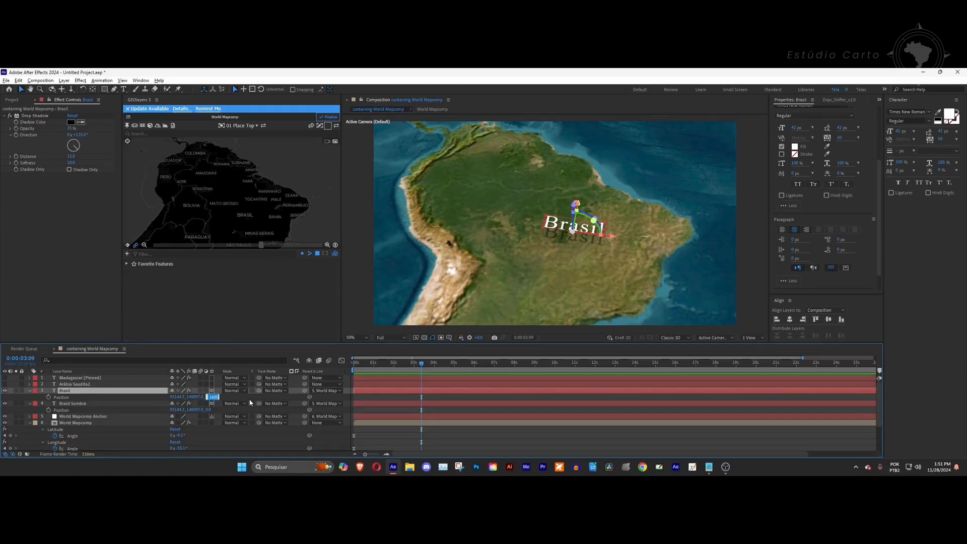
type("-500")
key("Return")
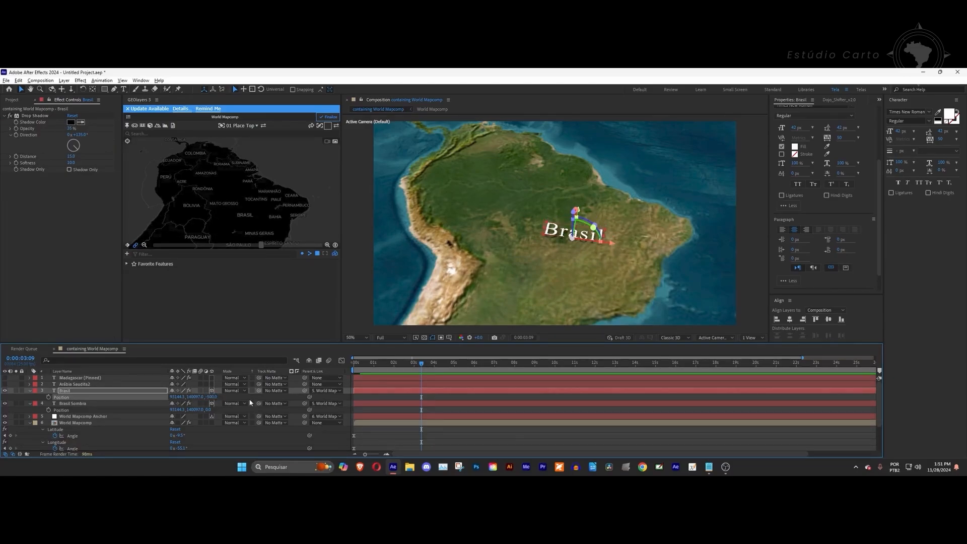
left_click(212, 397)
type("-800")
key("Return")
Step: Replay the animation from the start to check the Brasil label with its adjusted shadow spacing
scroll(390, 415, "down", 3)
left_click(390, 416)
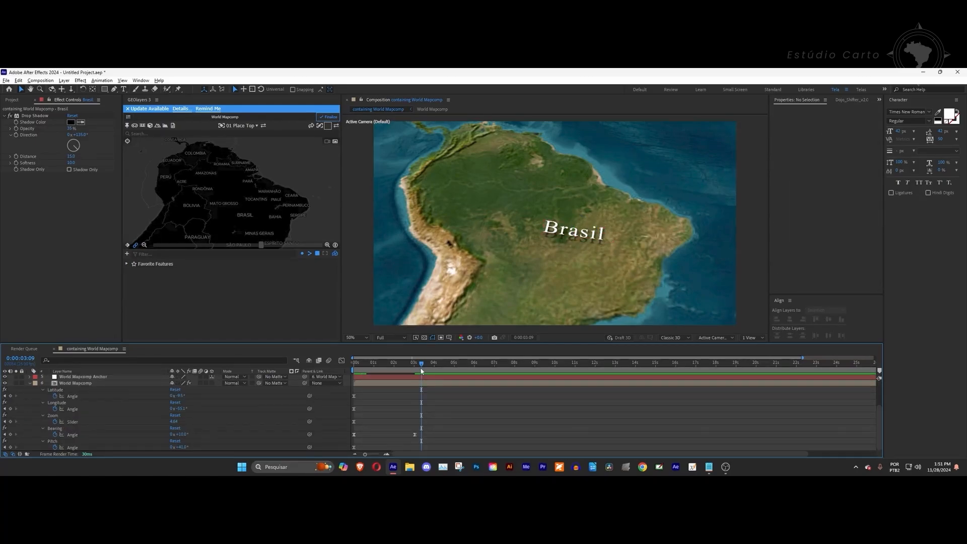
left_click_drag(421, 366, 345, 368)
key("space")
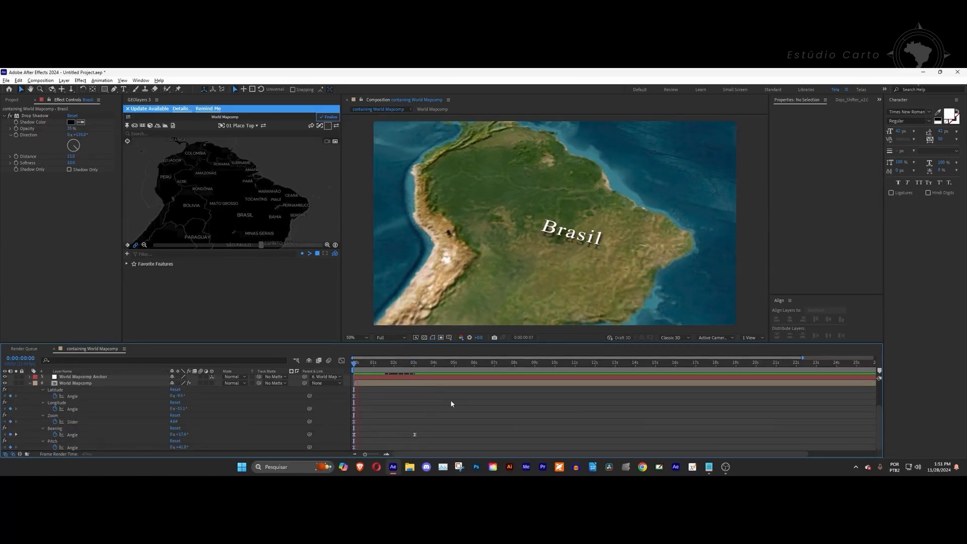
key("space")
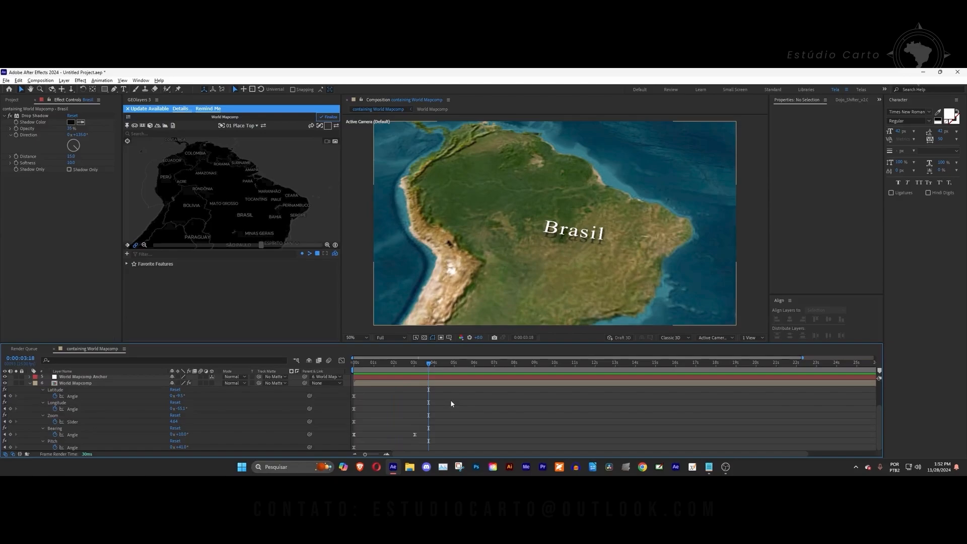